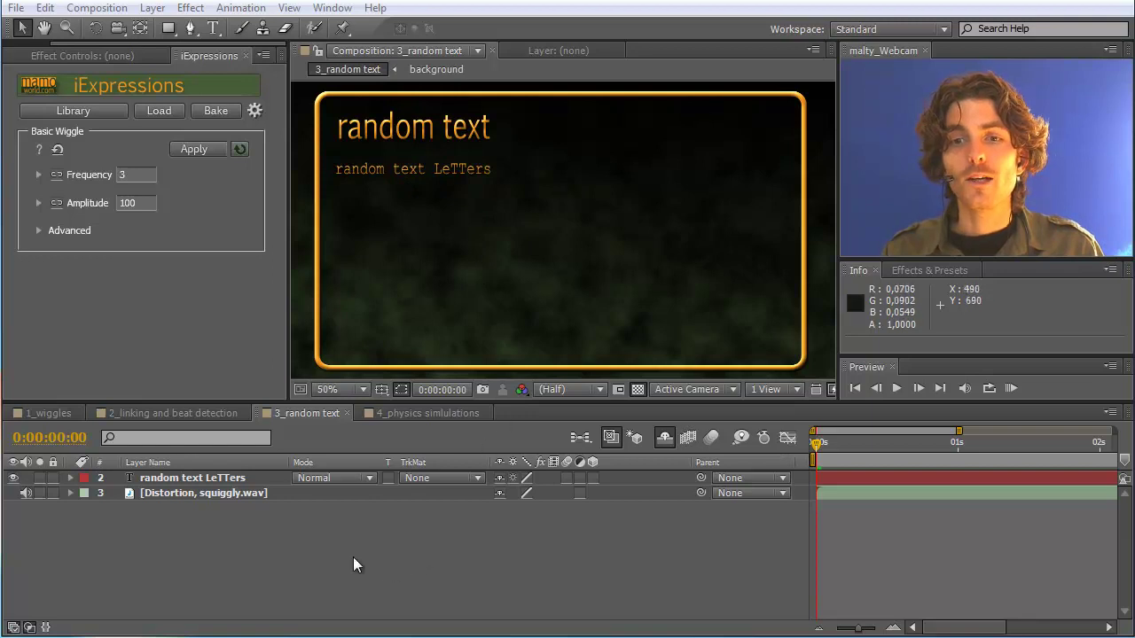
Select the random text LeTTers layer in the 3_random text composition, briefly revealing the hidden shy layers
click(195, 477)
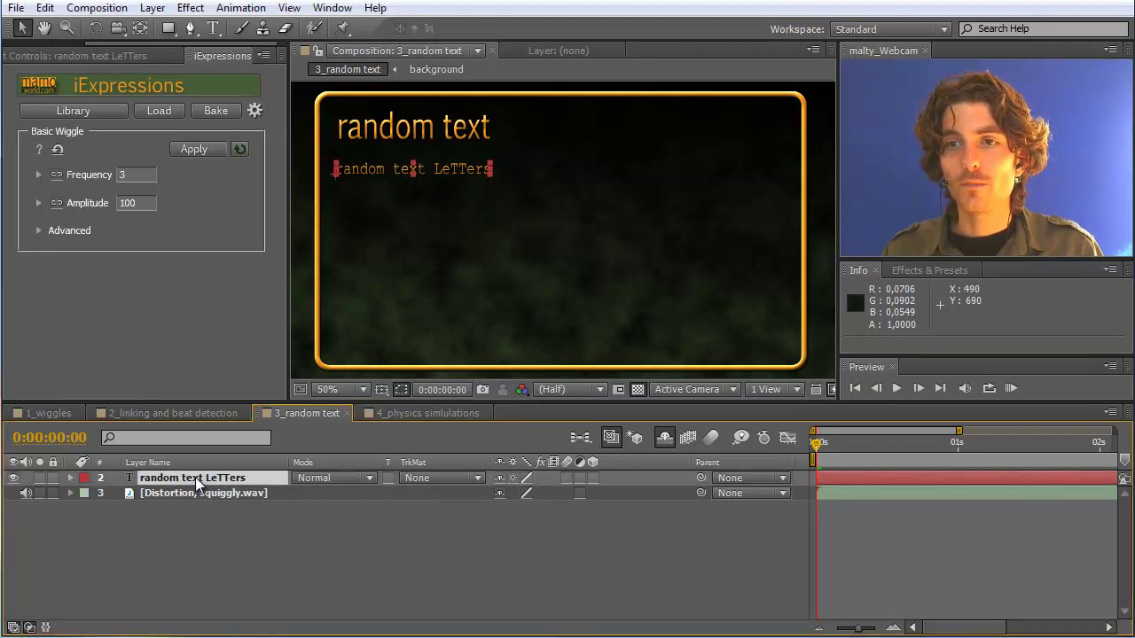
click(664, 438)
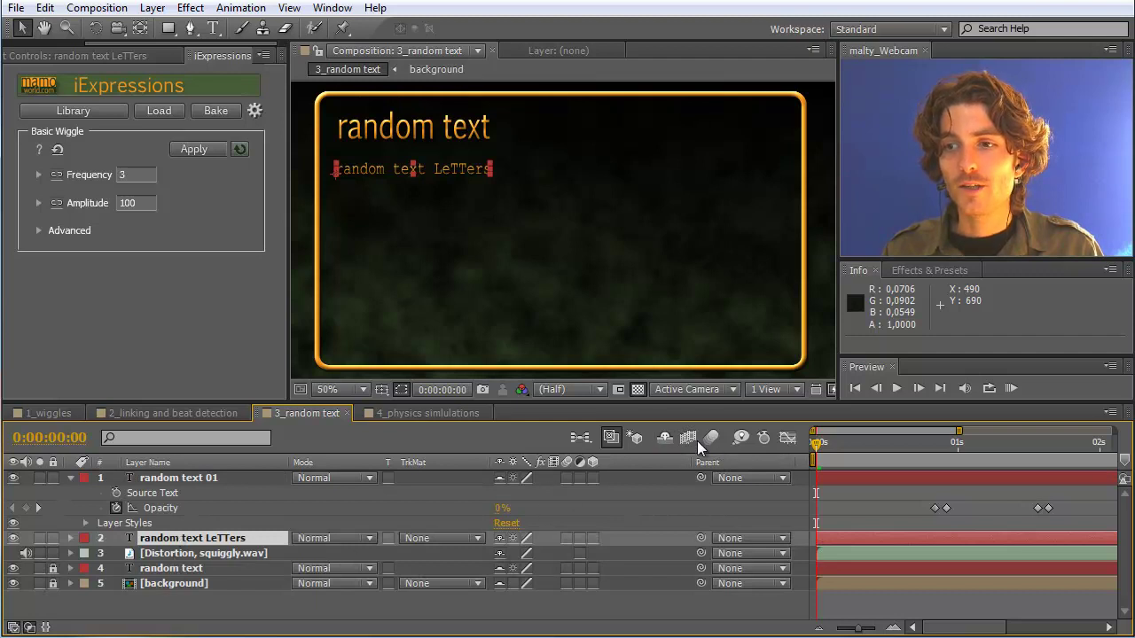
click(662, 440)
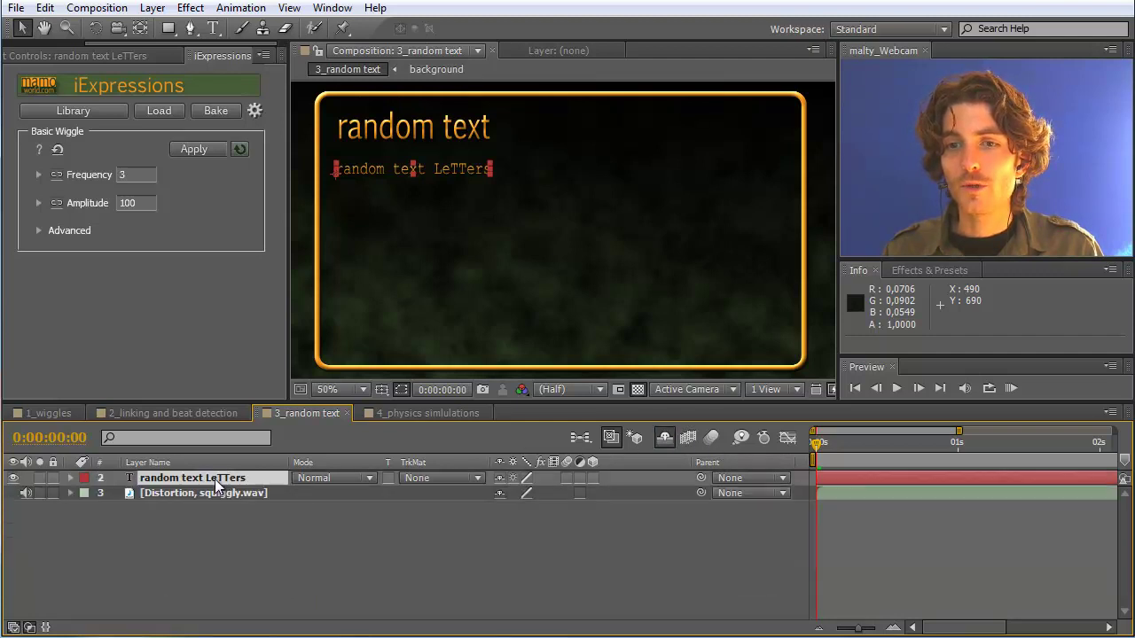
click(192, 541)
click(192, 480)
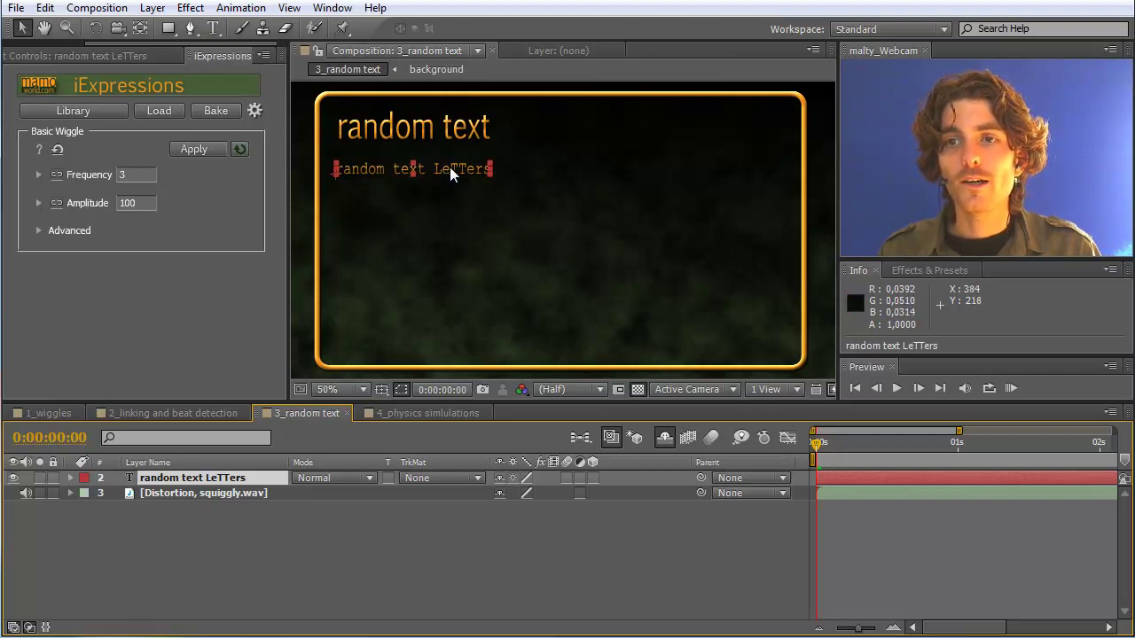
Load the Random Text Block Shifting iExpression from the Random Text group of the library's Source Text category
click(89, 108)
drag(10, 169, 516, 73)
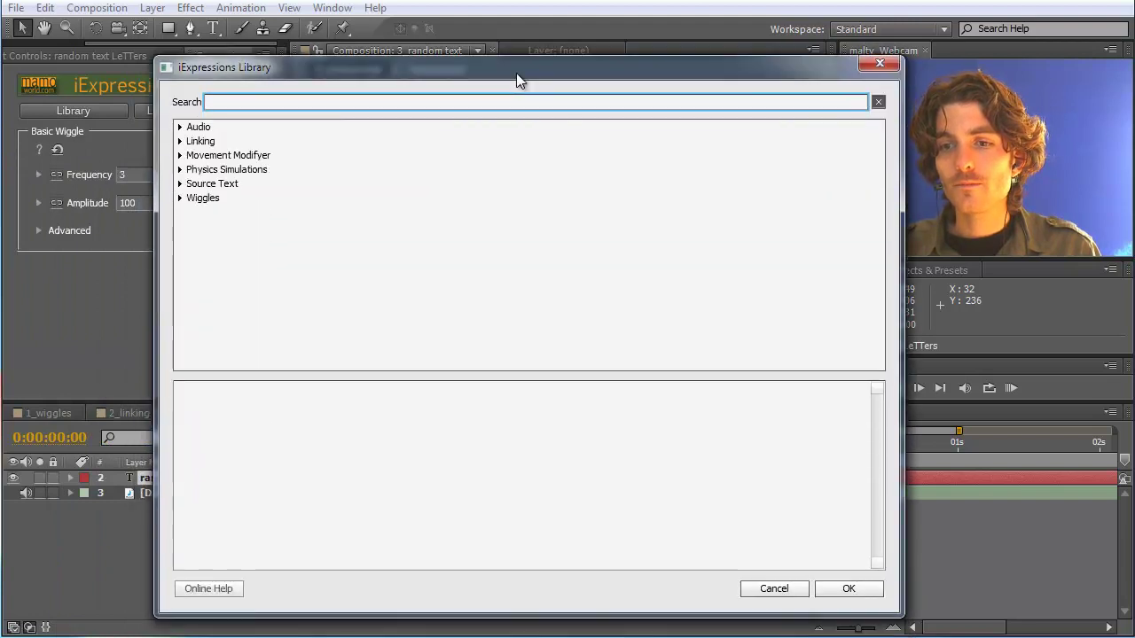
click(180, 186)
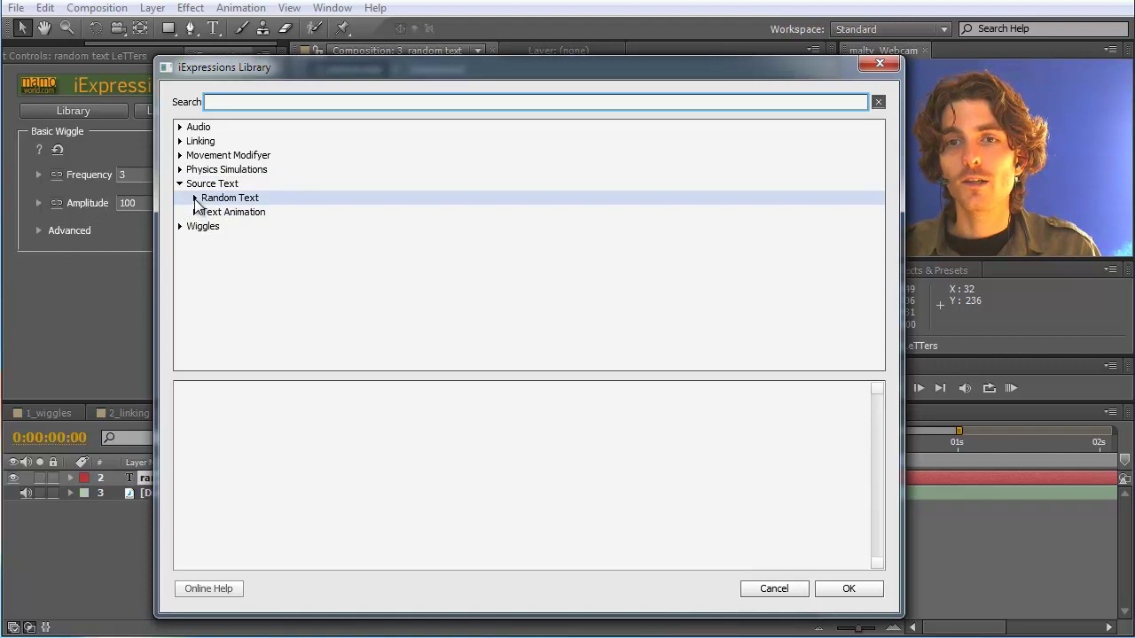
click(194, 198)
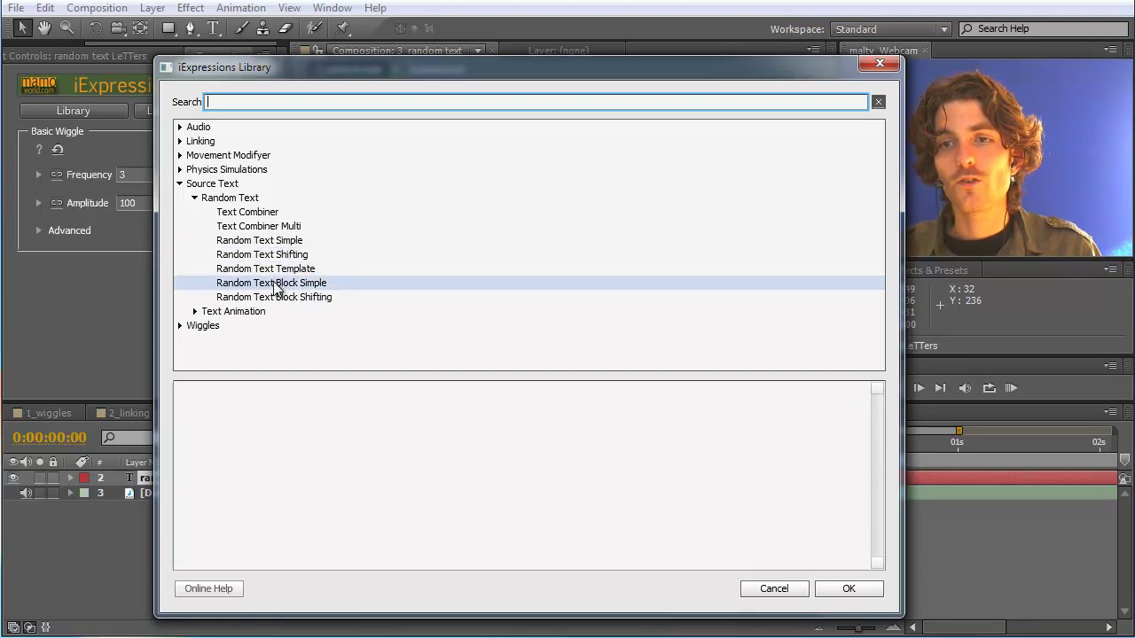
click(318, 298)
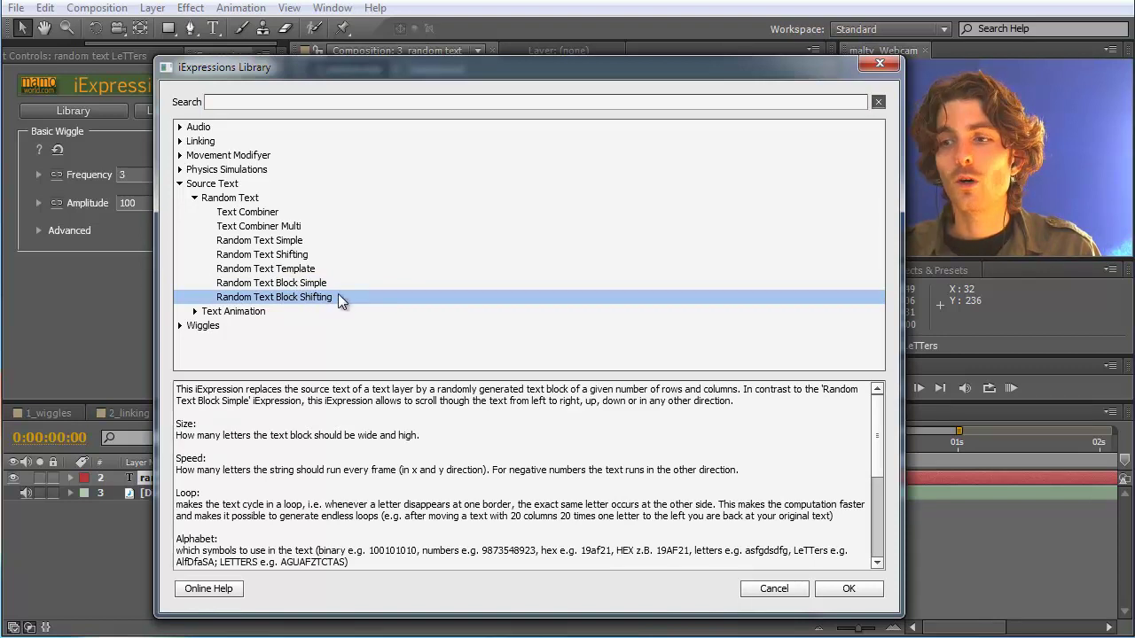
click(854, 589)
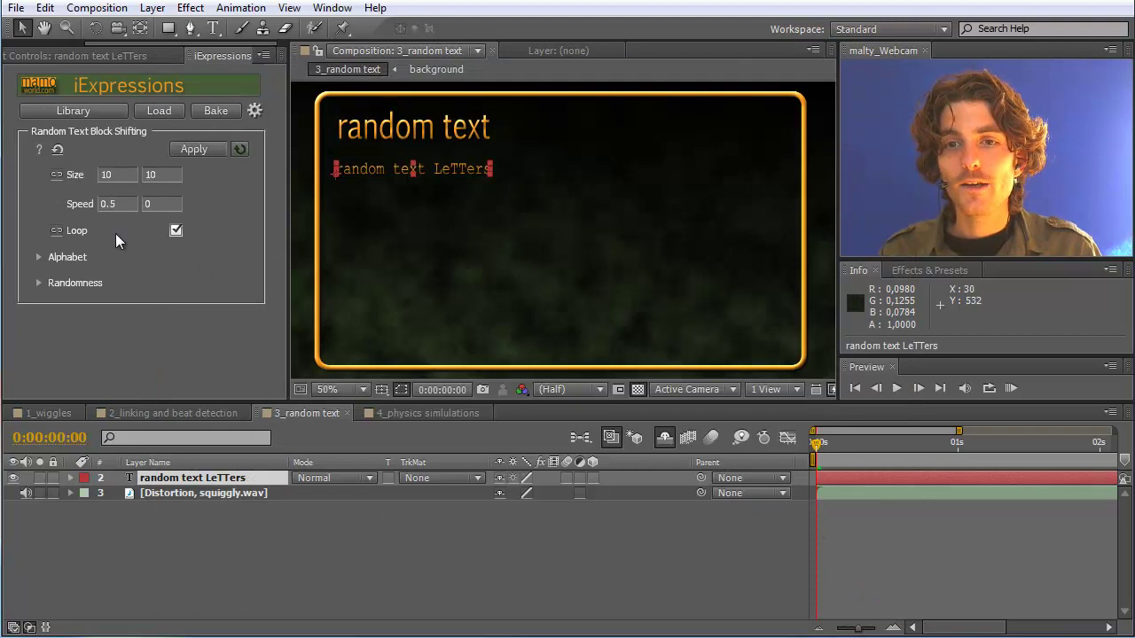
Apply the Random Text Block Shifting iExpression to the selected text layer and turn on automatic applying of changes
click(190, 462)
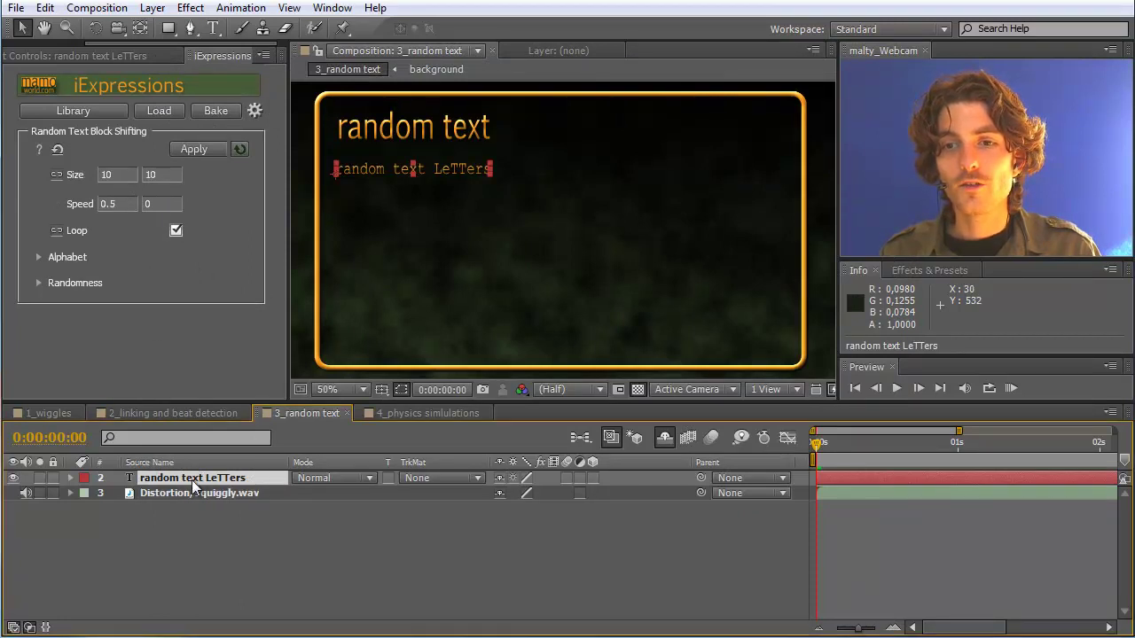
click(190, 148)
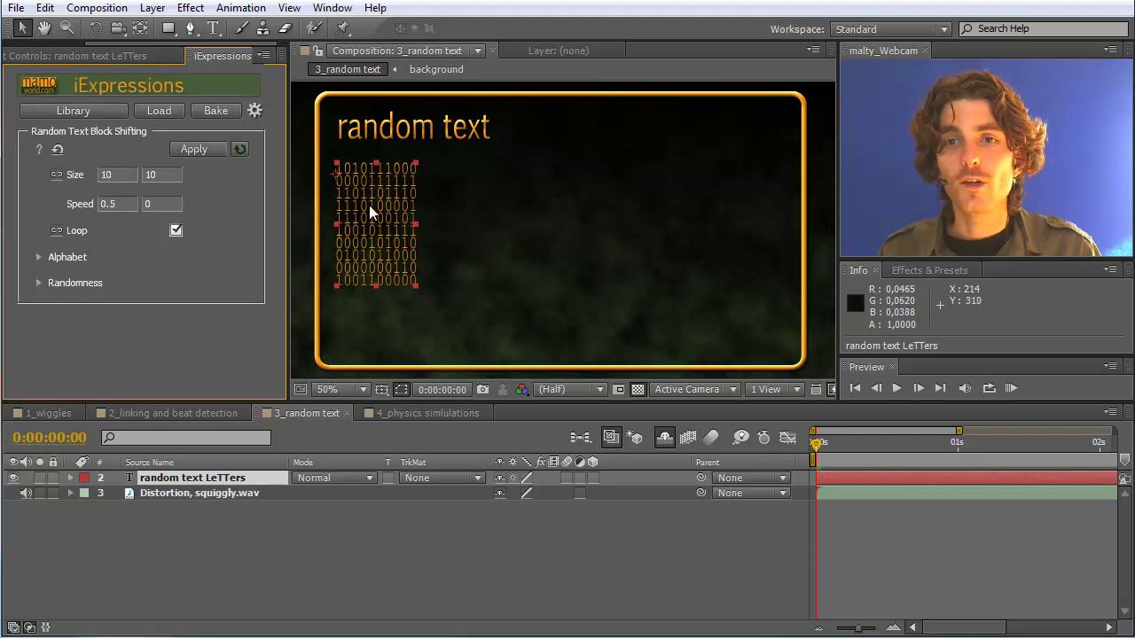
click(240, 149)
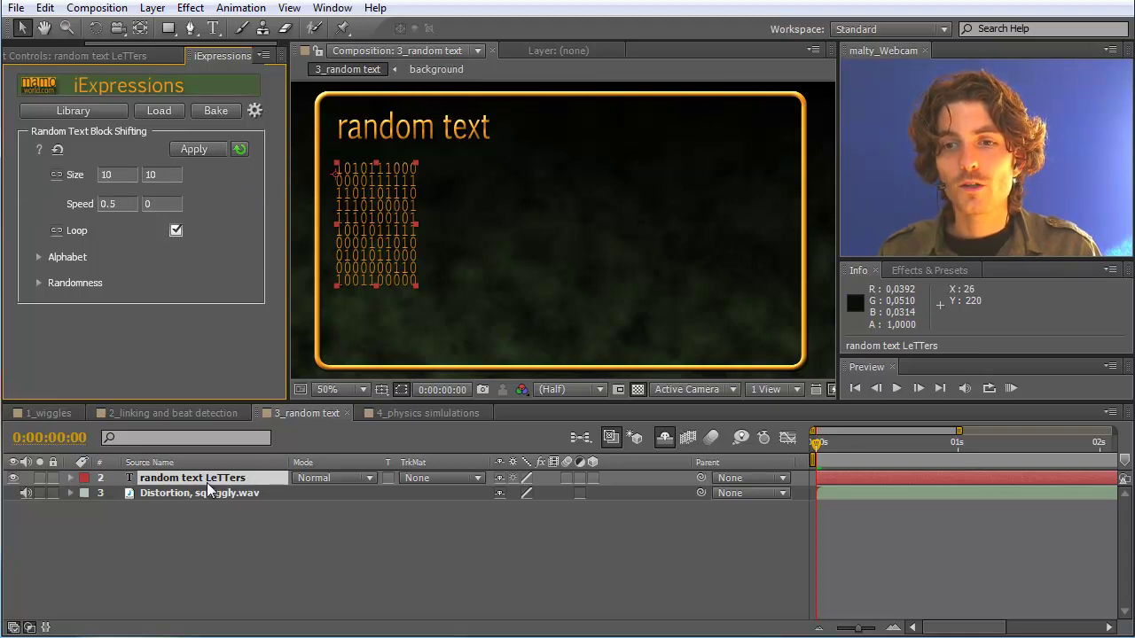
Expand the random text LeTTers layer down to its Source Text property to reveal the applied expression
click(70, 477)
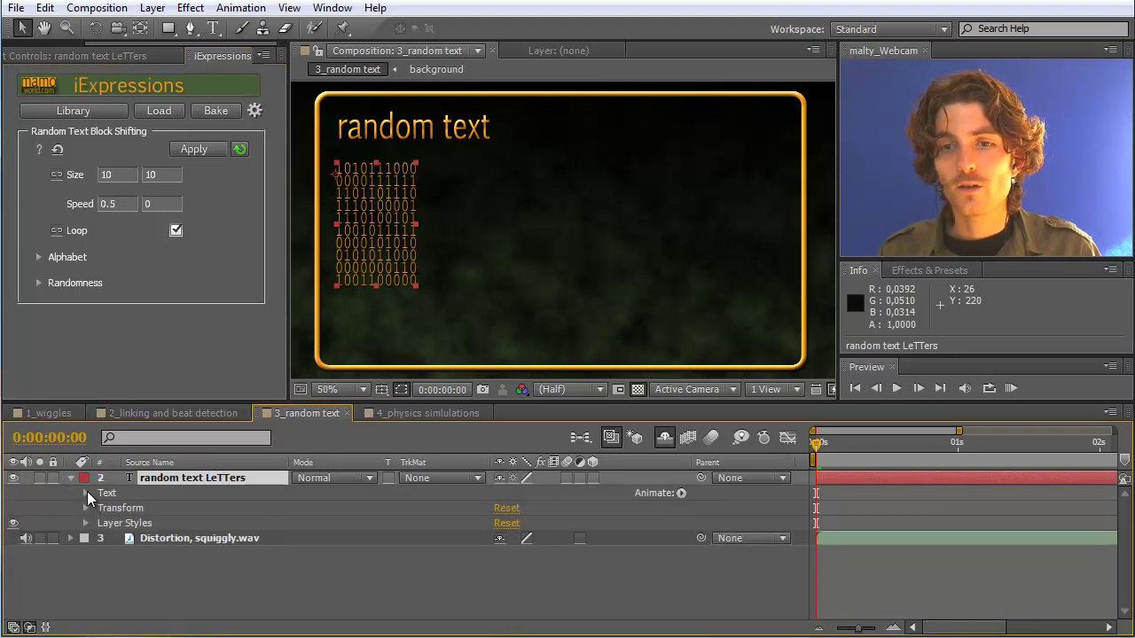
click(84, 492)
click(173, 507)
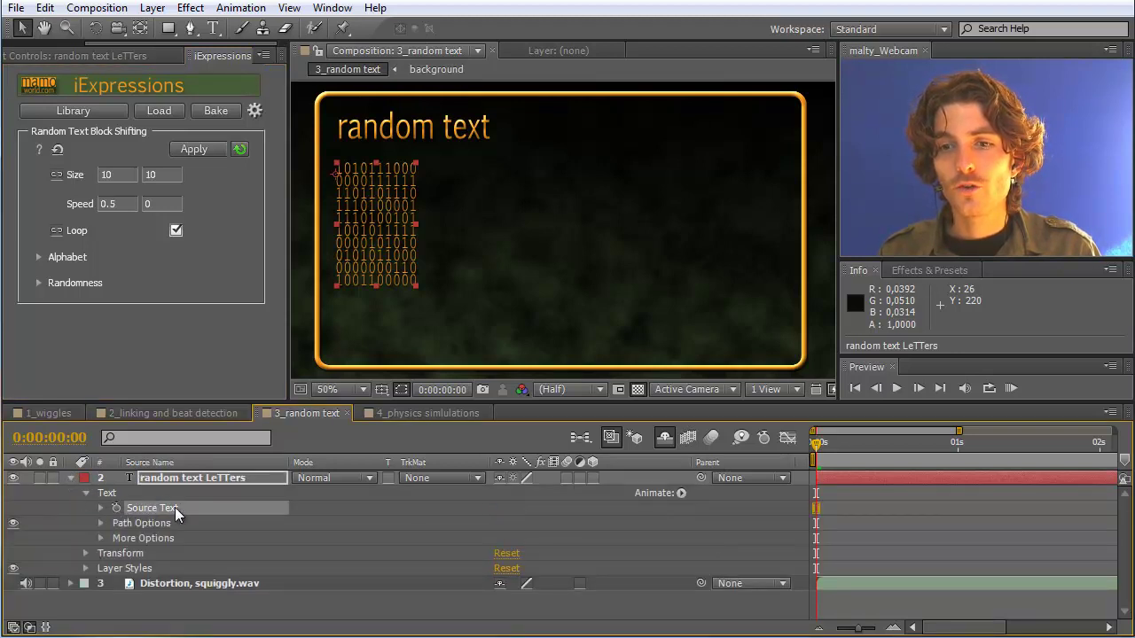
click(100, 508)
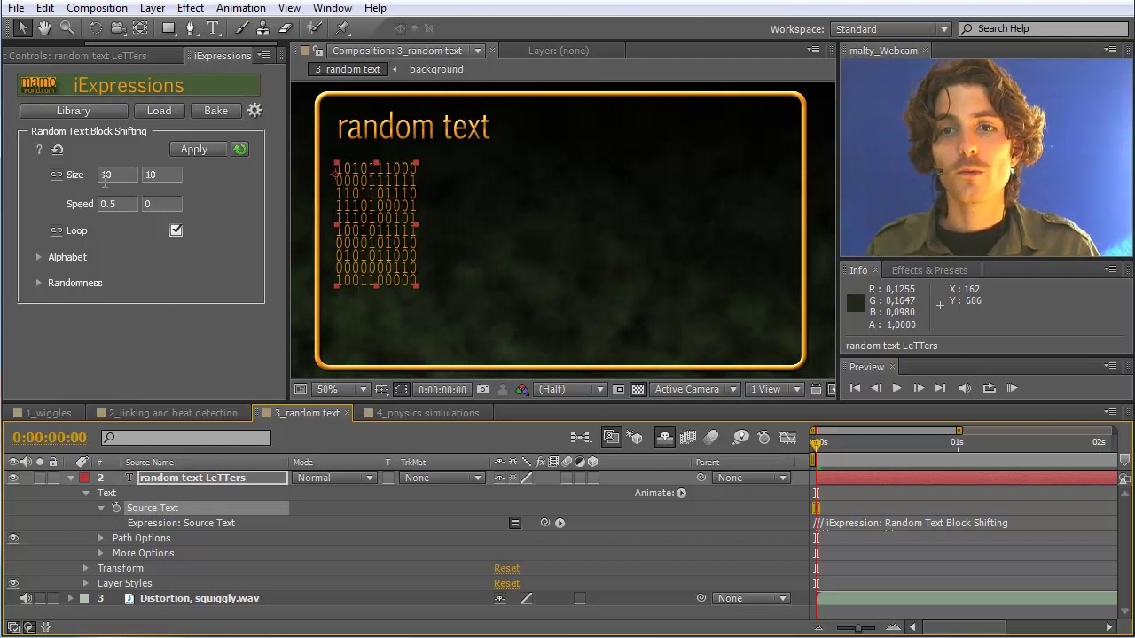
Set the random text block's height to 50 rows
click(162, 175)
text(5)
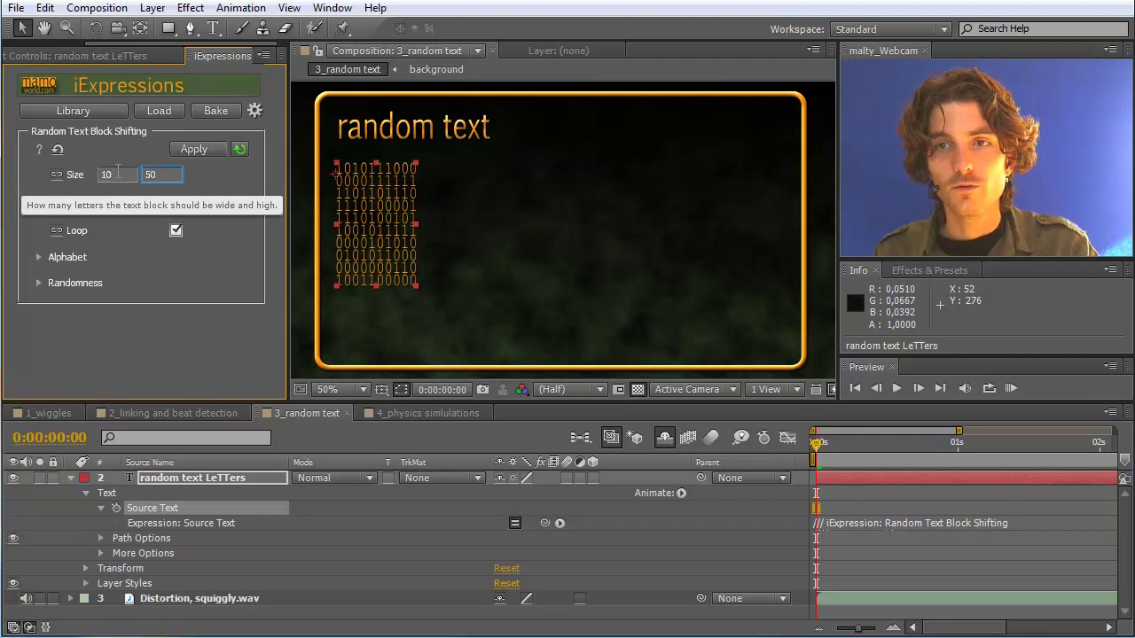
text(0)
click(119, 175)
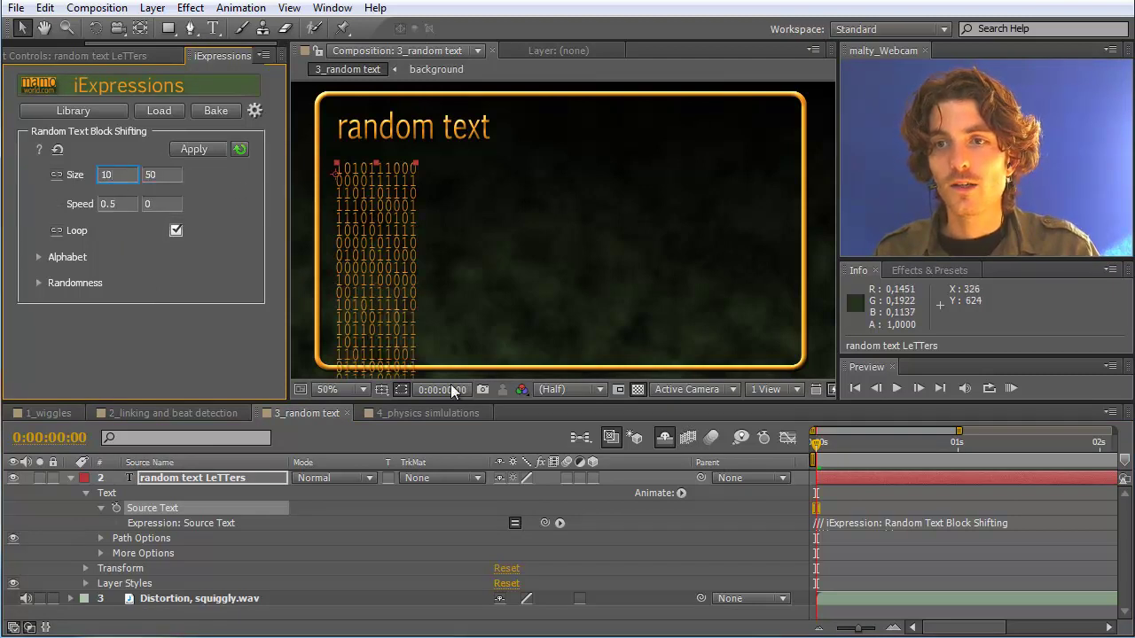
Set the random text block's size to 55 letters wide and 15 rows high, trying a width of 50 first
key(Tab)
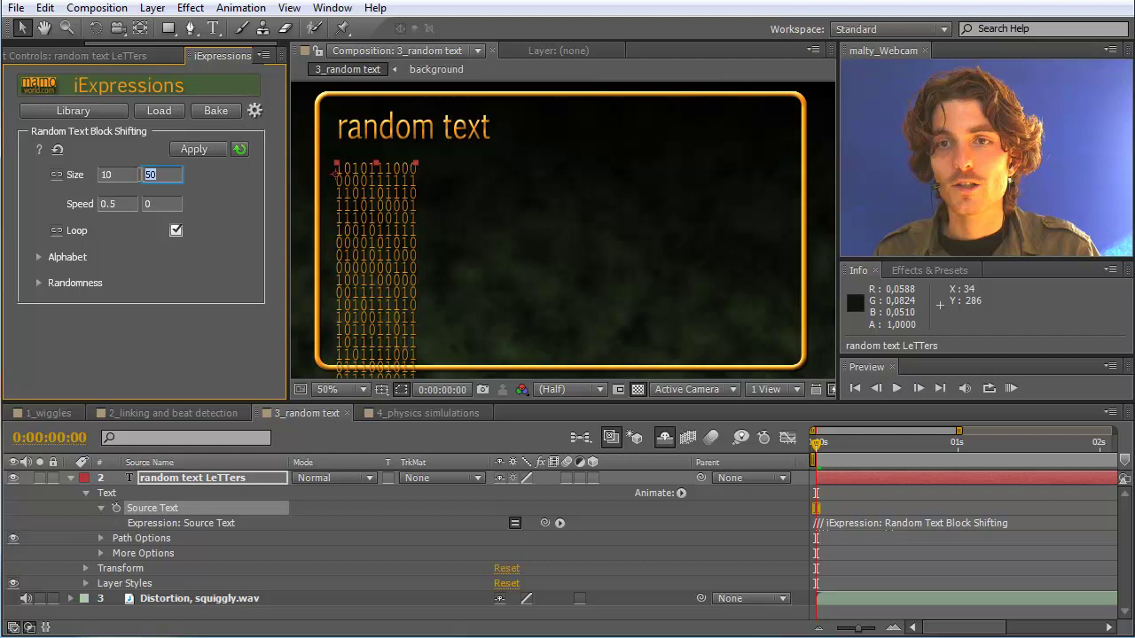
click(133, 174)
drag(112, 175, 71, 176)
text(50)
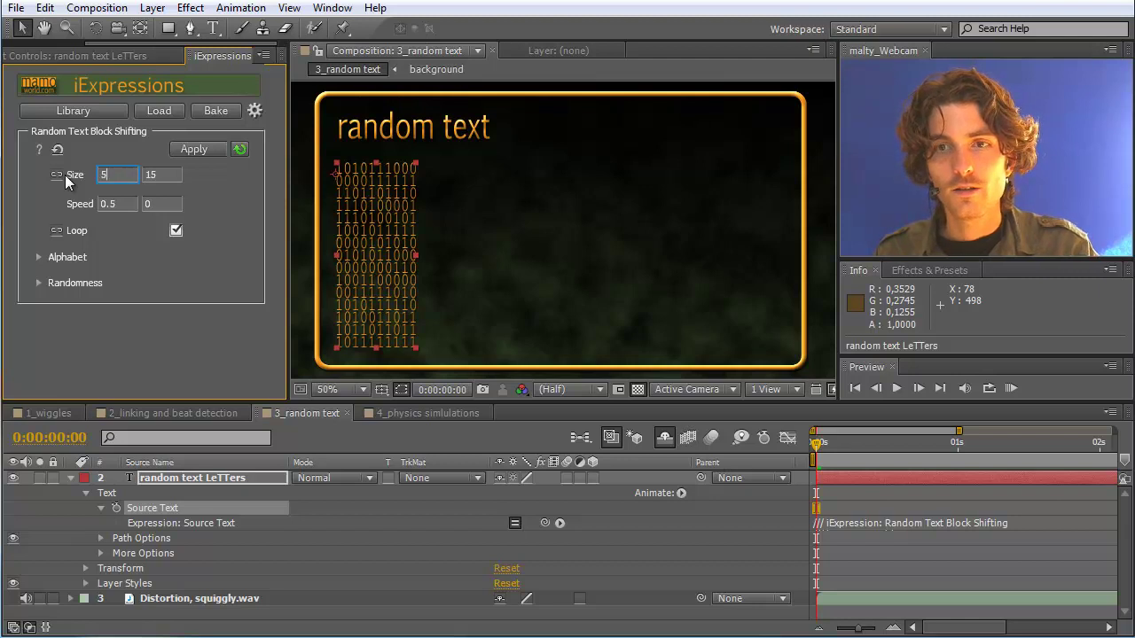
click(158, 174)
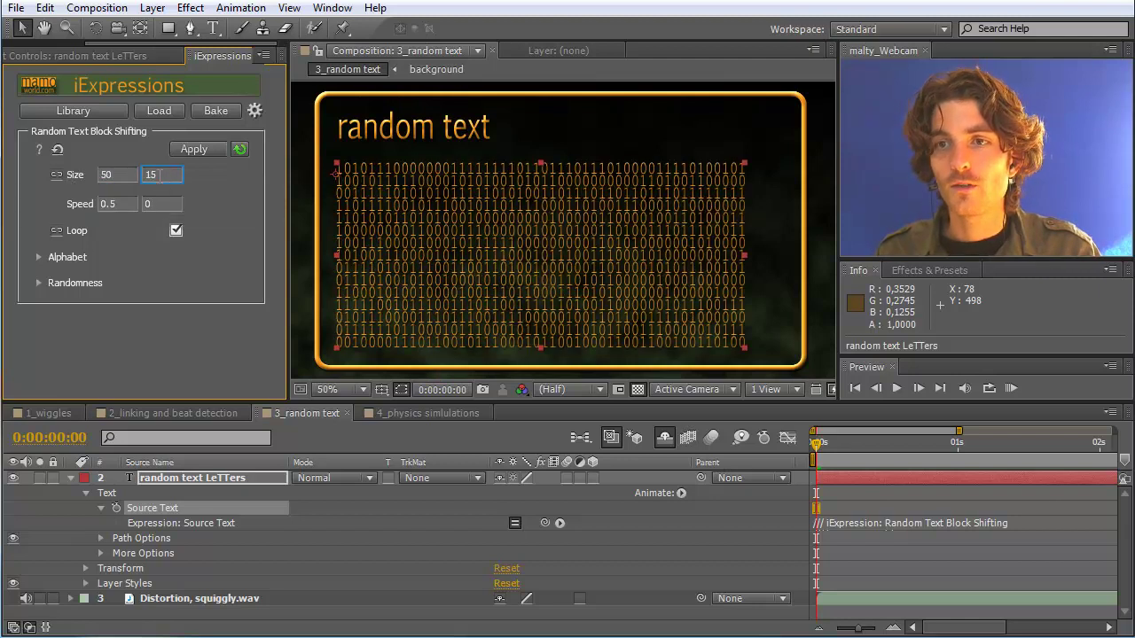
drag(112, 175, 36, 174)
text(55)
key(Tab)
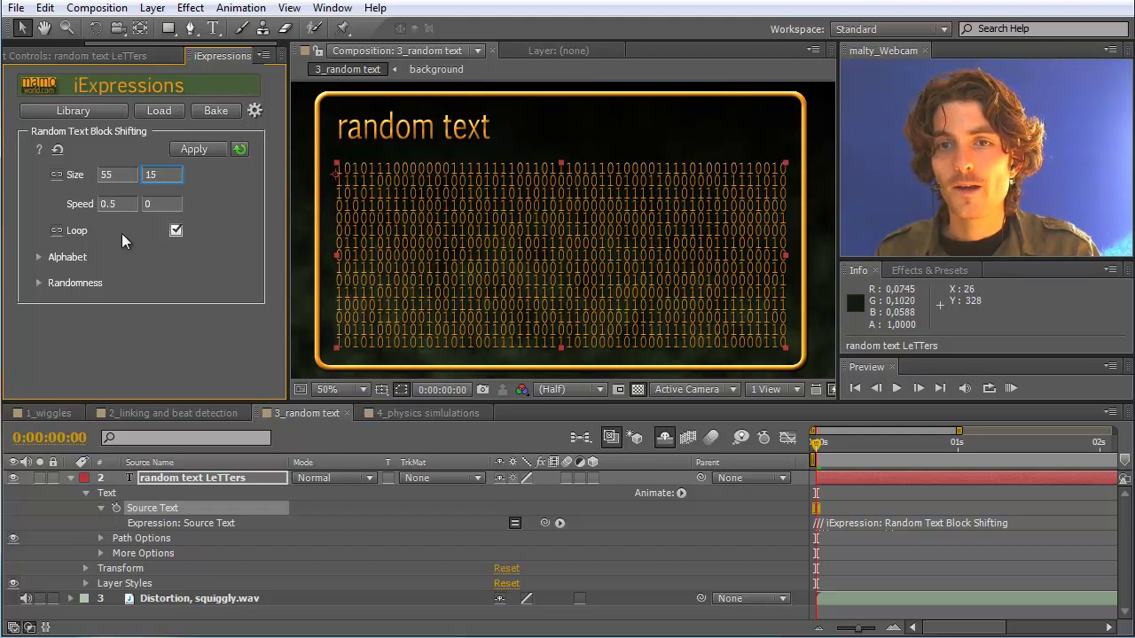
Try the numbers, letters, LeTTers, LETTERS and HEX alphabets one after another for the random text block
click(38, 256)
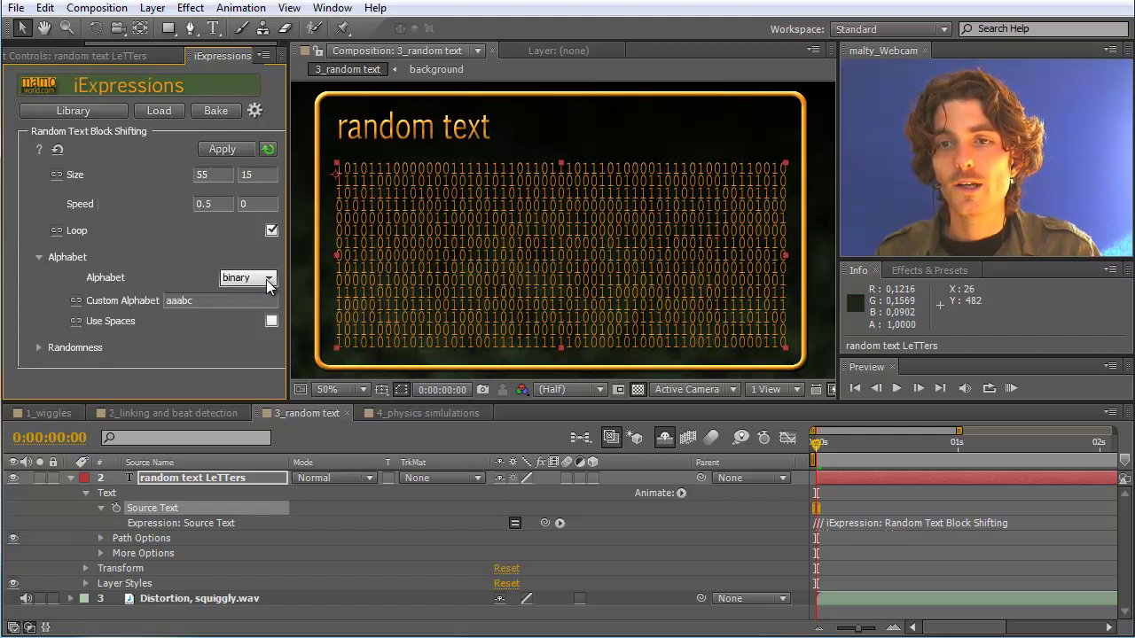
click(269, 280)
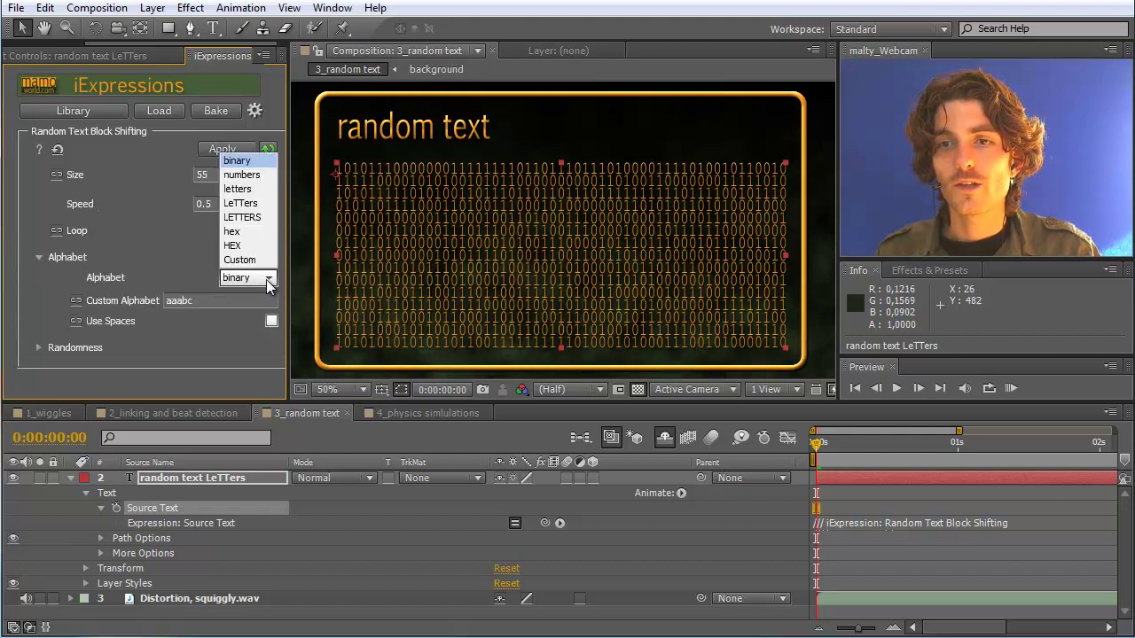
click(254, 175)
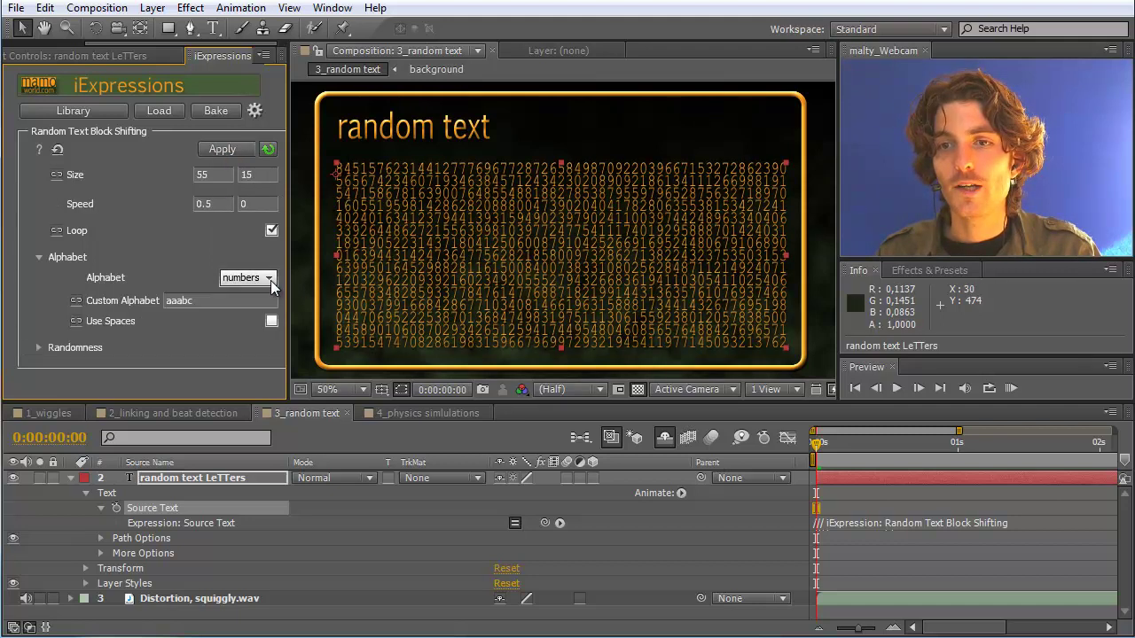
click(271, 278)
click(255, 189)
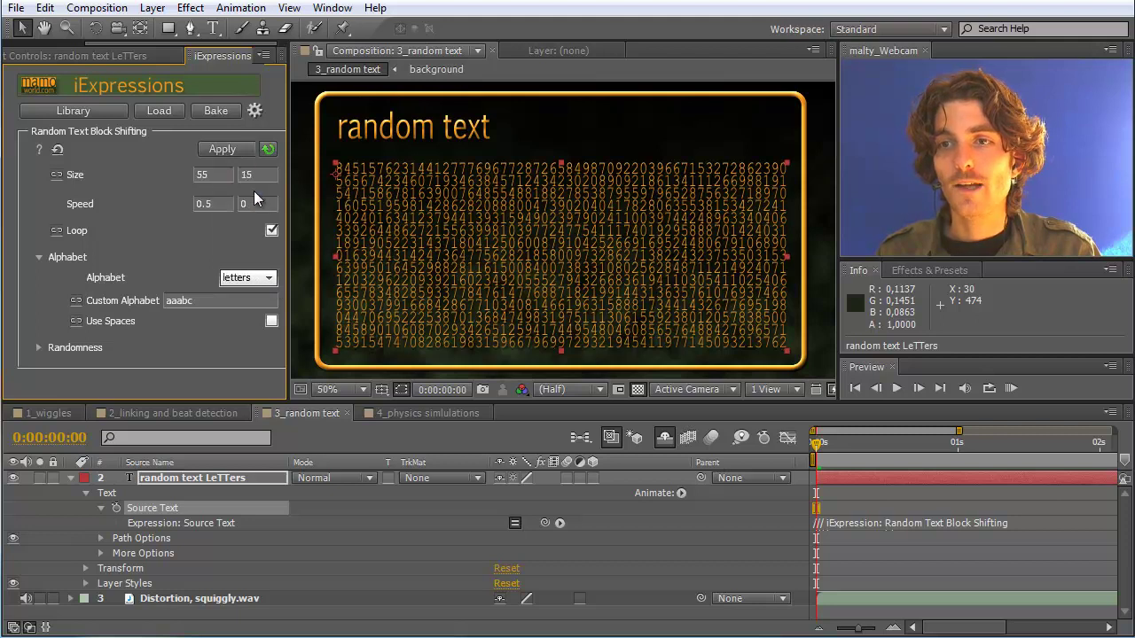
click(248, 278)
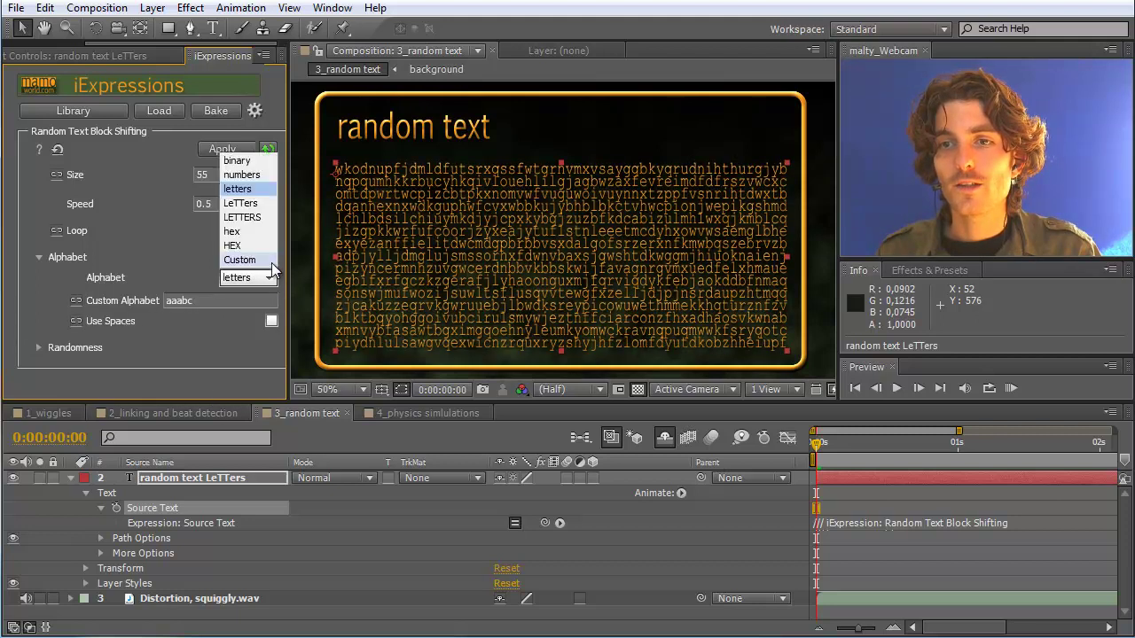
click(251, 209)
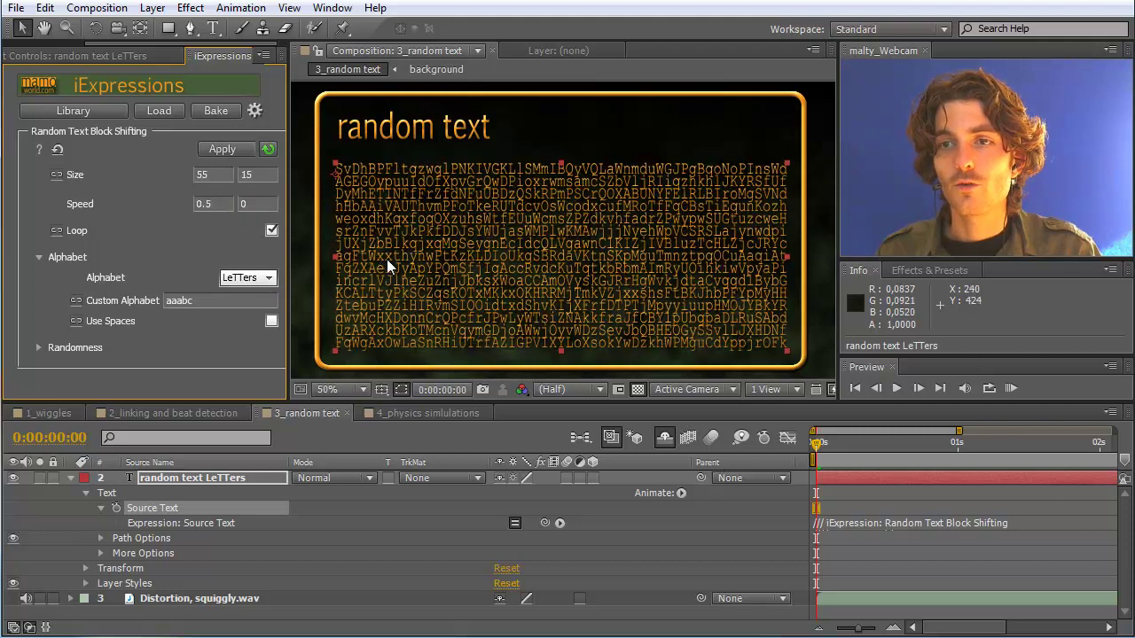
click(267, 279)
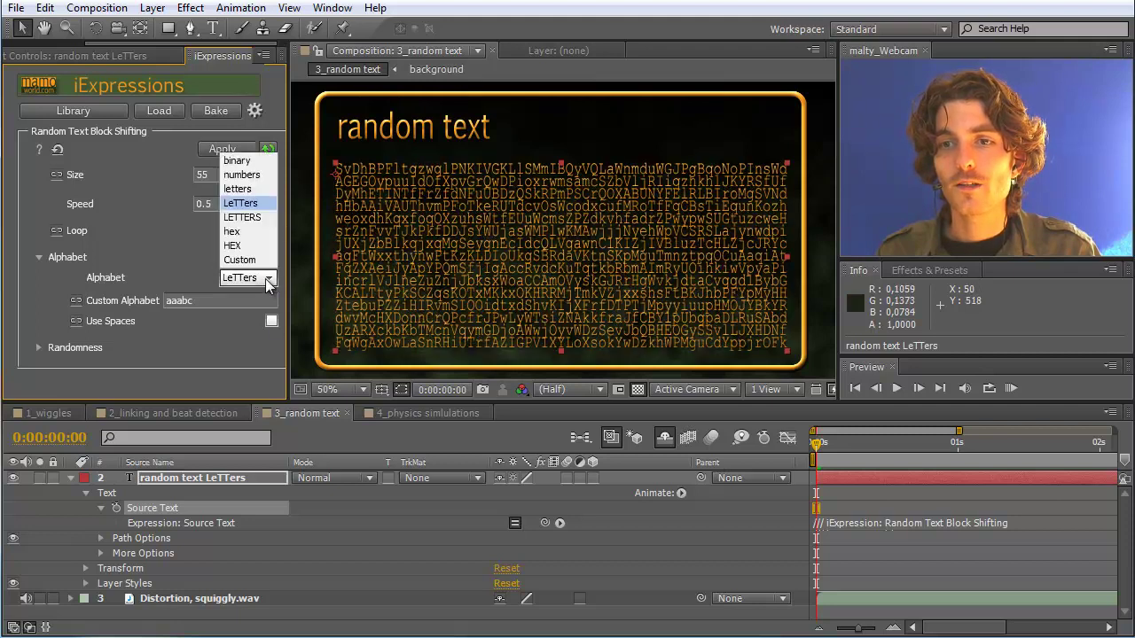
click(255, 219)
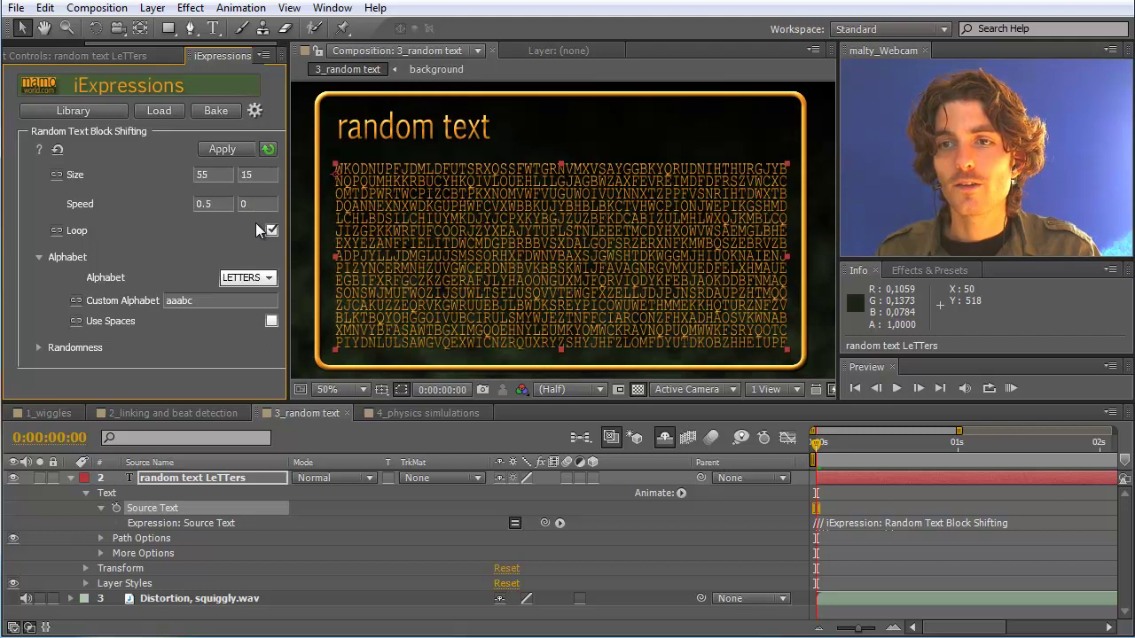
click(268, 280)
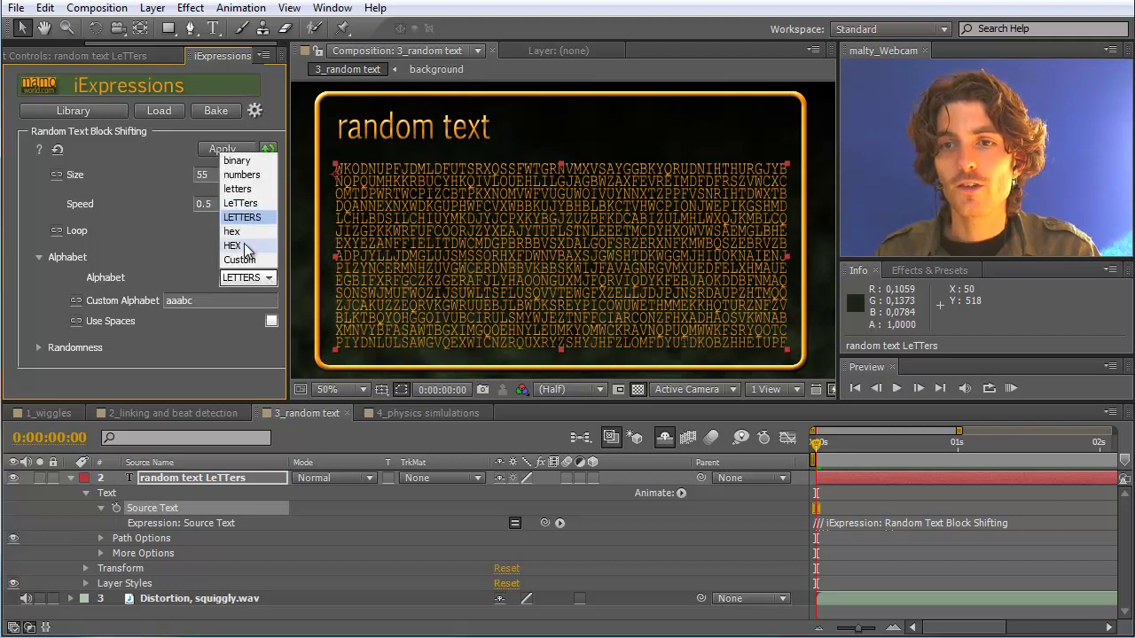
click(241, 245)
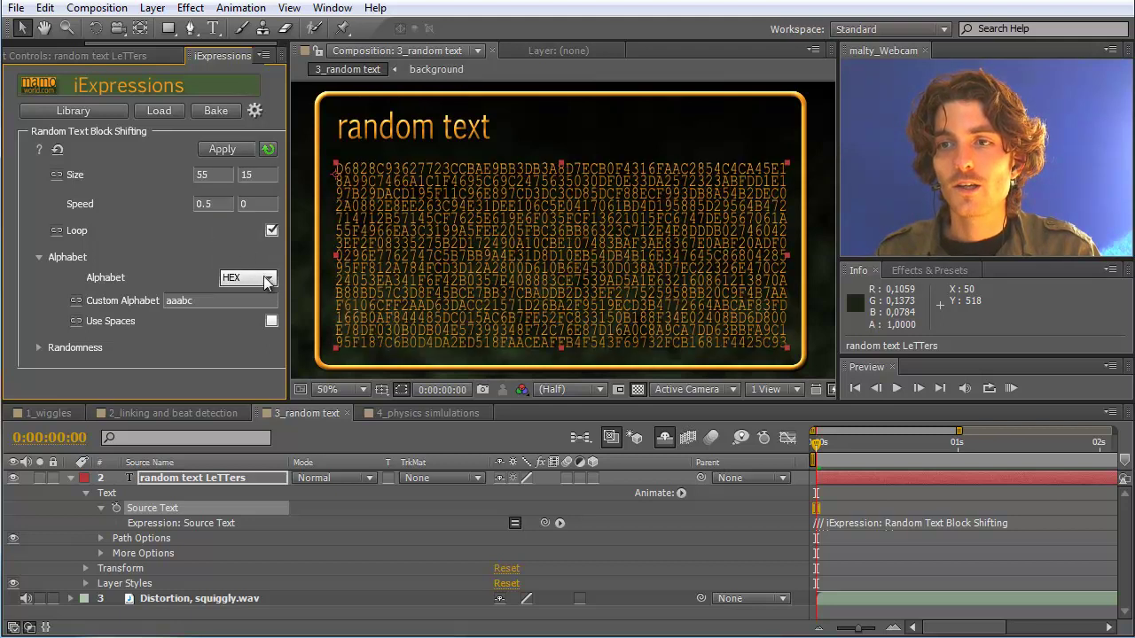
Set the random text block's alphabet to Custom and highlight the repeated letters aaa in the custom alphabet aaabc
click(271, 280)
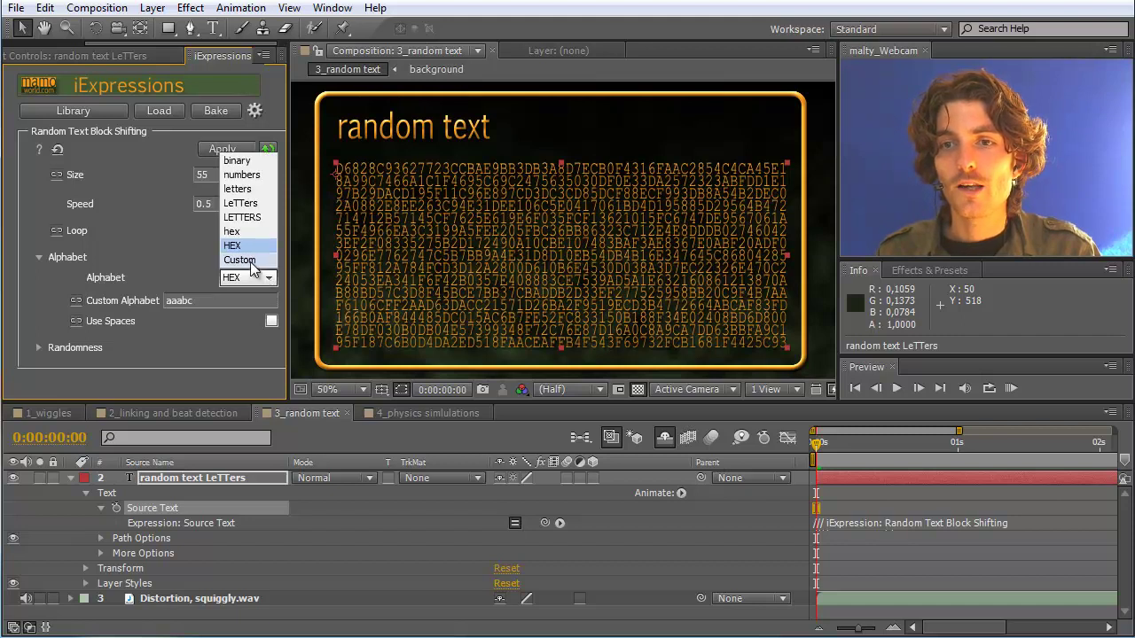
click(250, 257)
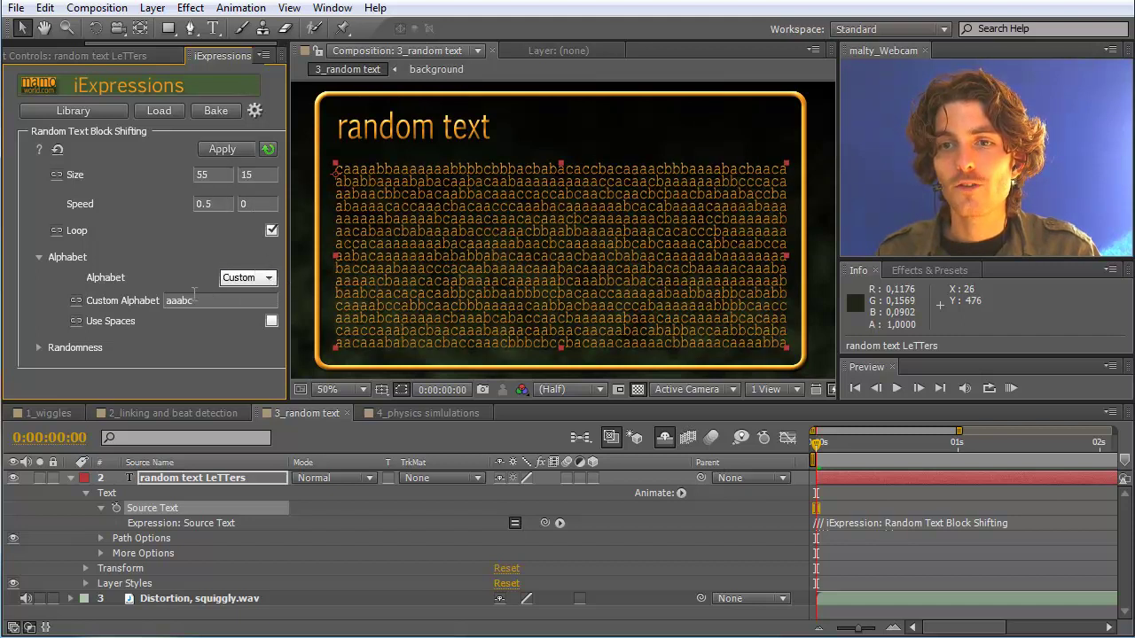
drag(98, 302, 118, 304)
click(209, 303)
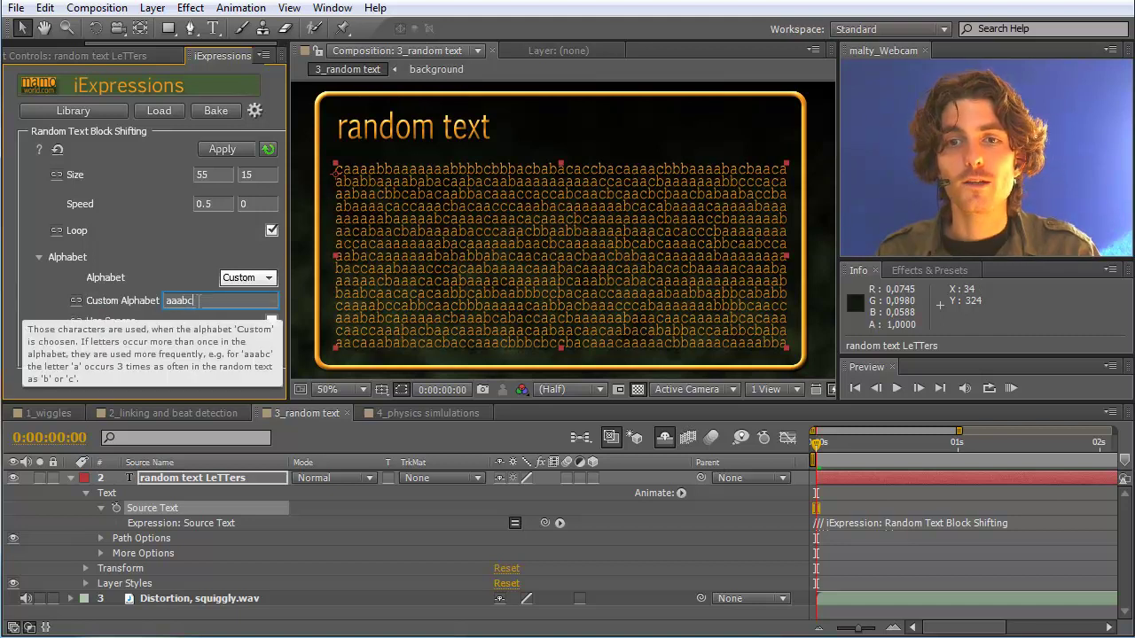
drag(181, 301, 159, 300)
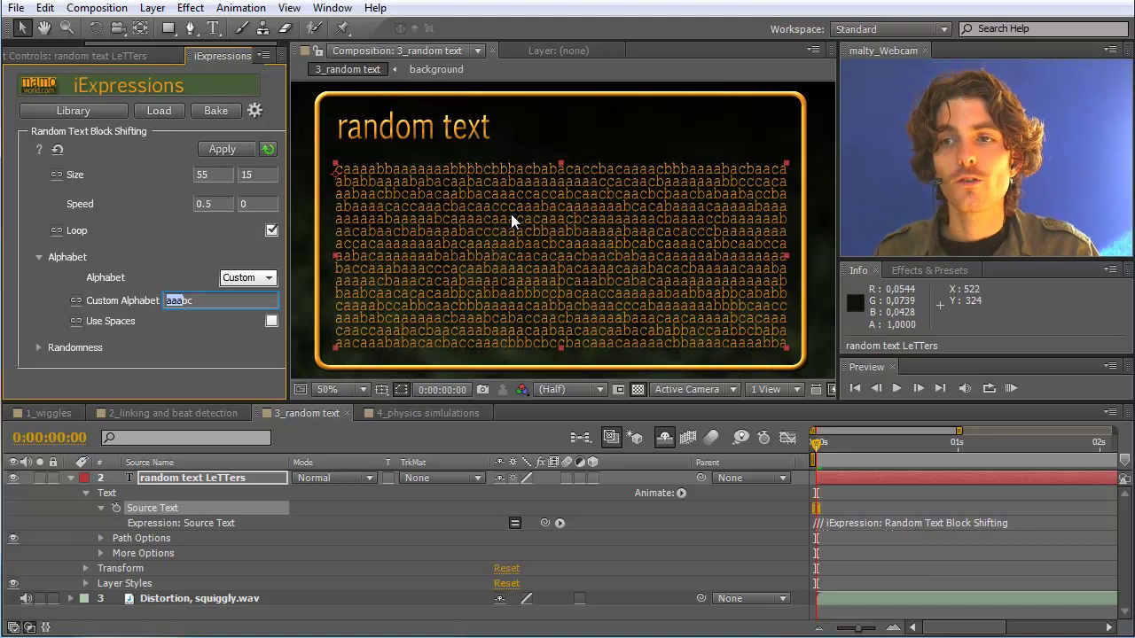
Append a long run of question marks to the custom alphabet aaabc and update the random text block
click(206, 300)
text(?)
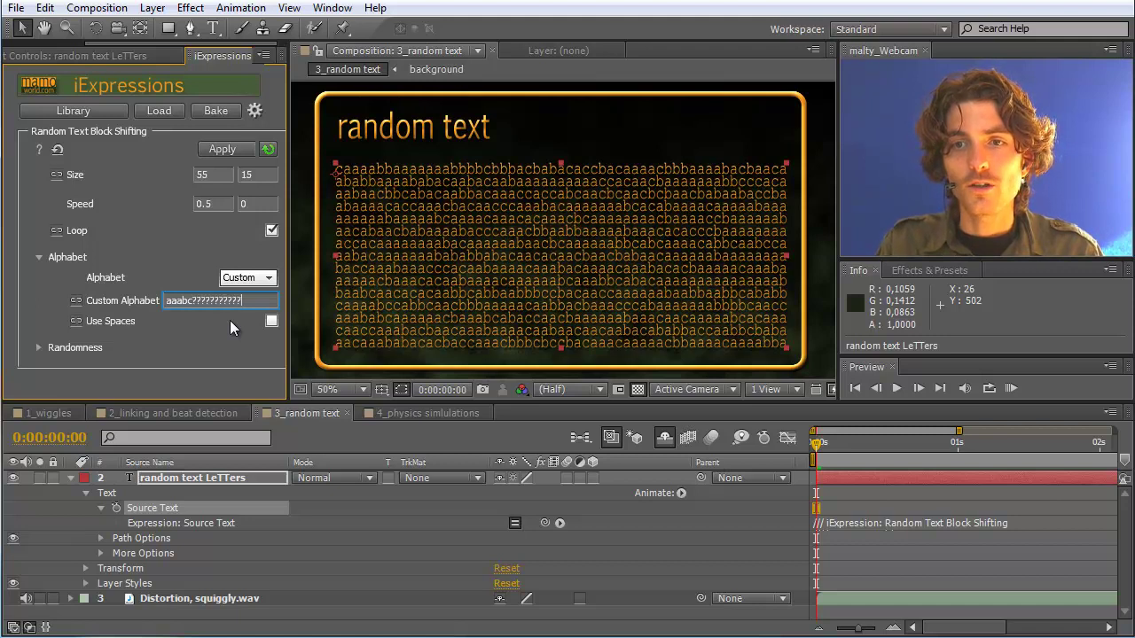
click(255, 205)
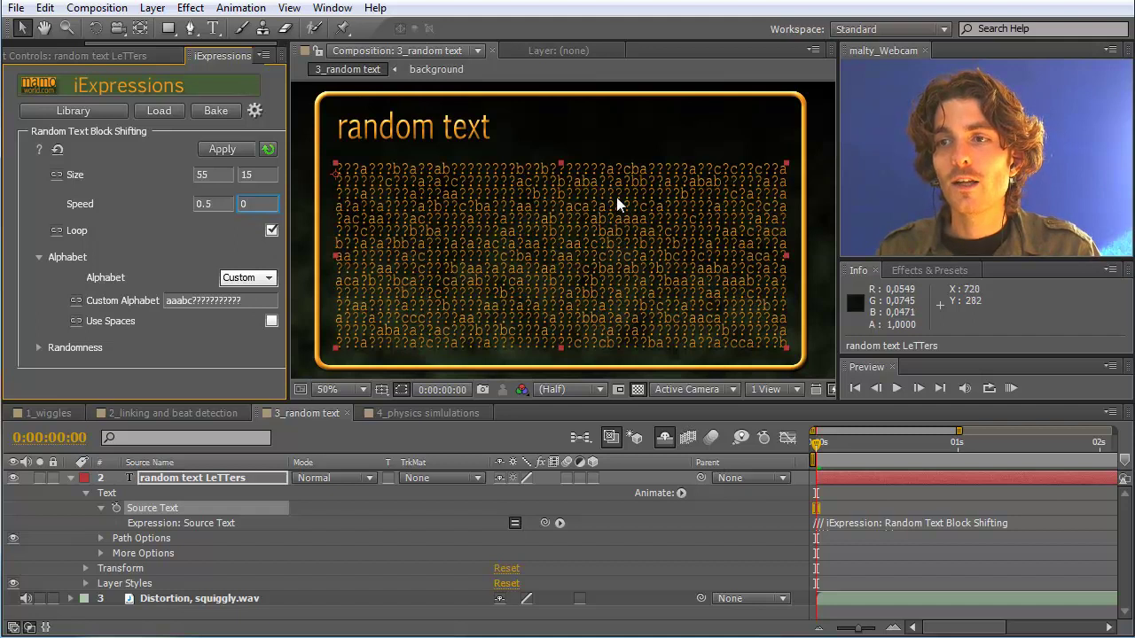
Enable Use Spaces for the random text block and insert several spaces between aaabc and the question marks in the custom alphabet
mouse_move(255, 298)
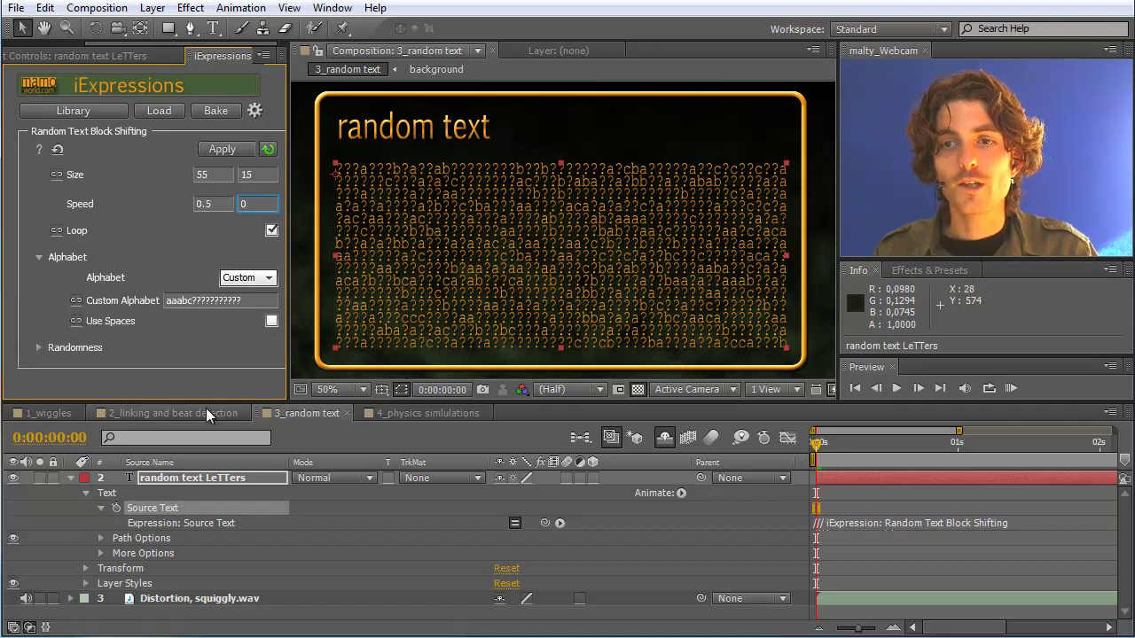
click(271, 321)
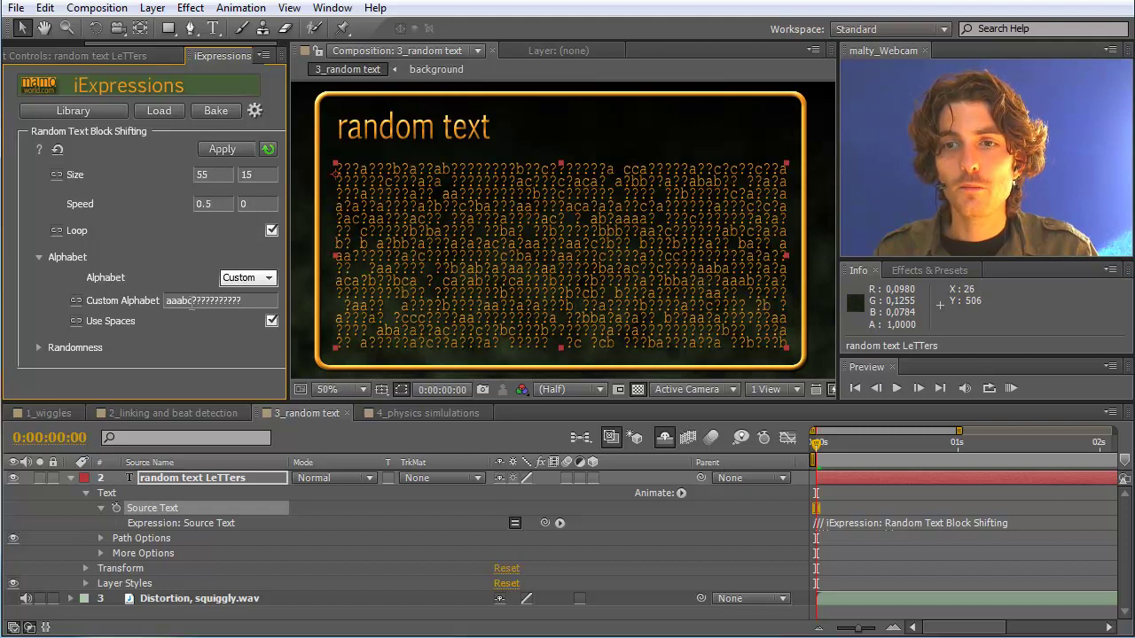
click(197, 300)
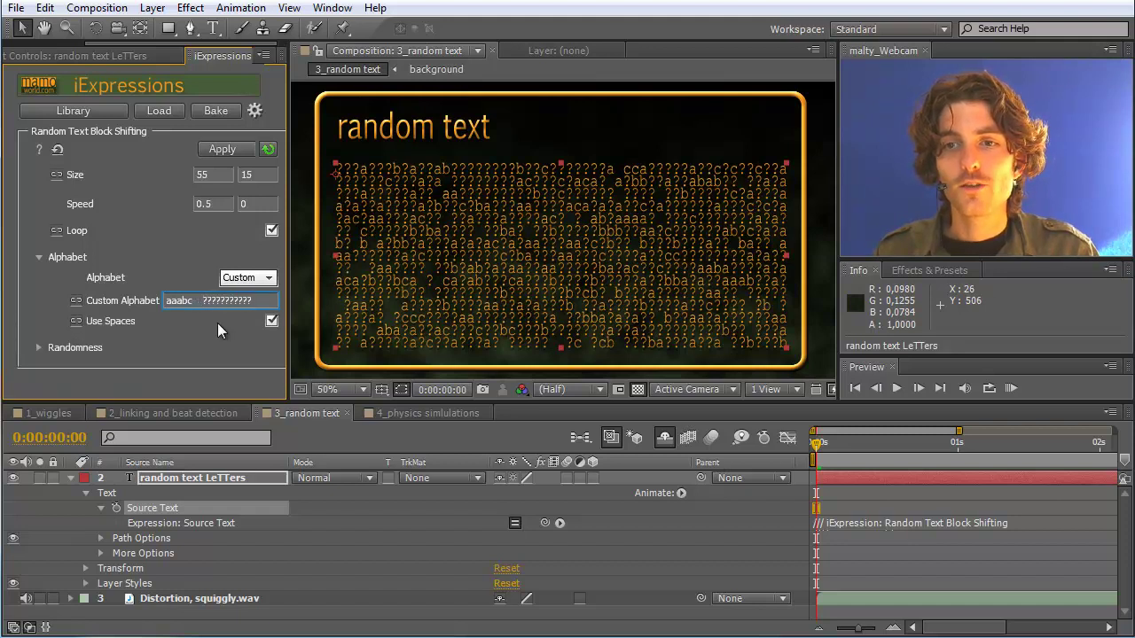
click(248, 203)
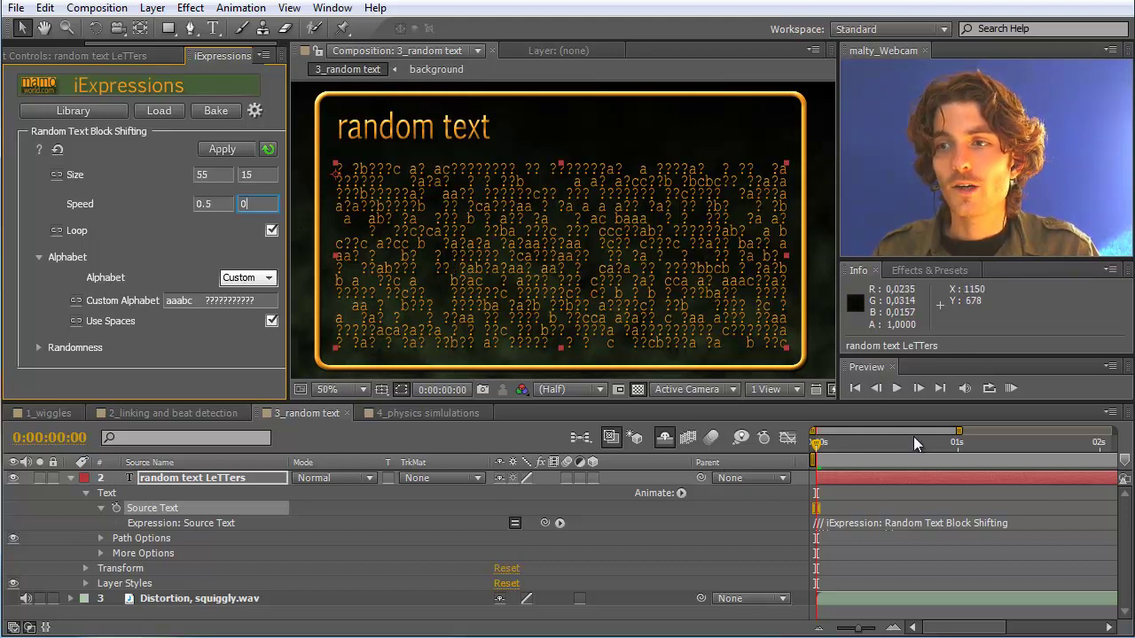
Preview the text block shifting horizontally, stop playback and move the current time to 0:00:00:03
click(1003, 388)
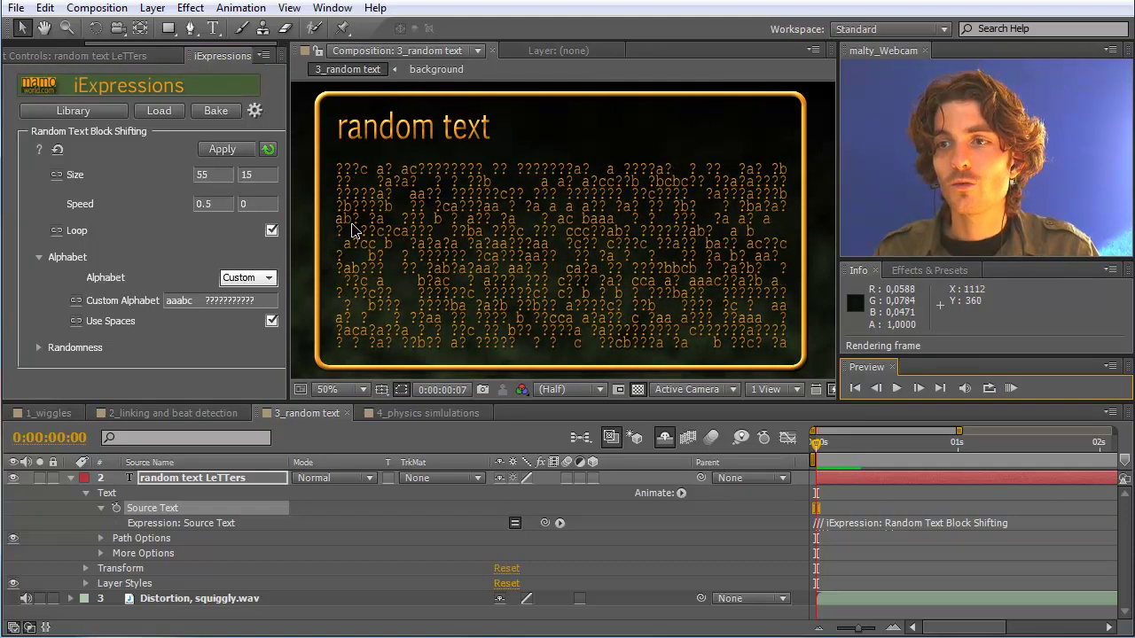
click(1008, 388)
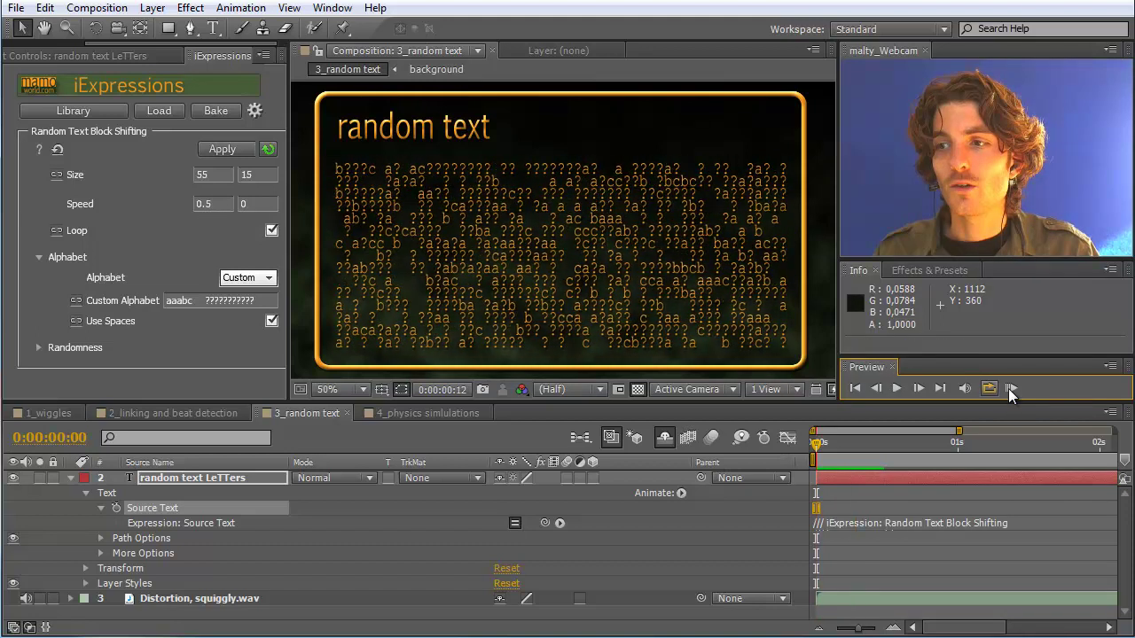
drag(816, 437, 833, 439)
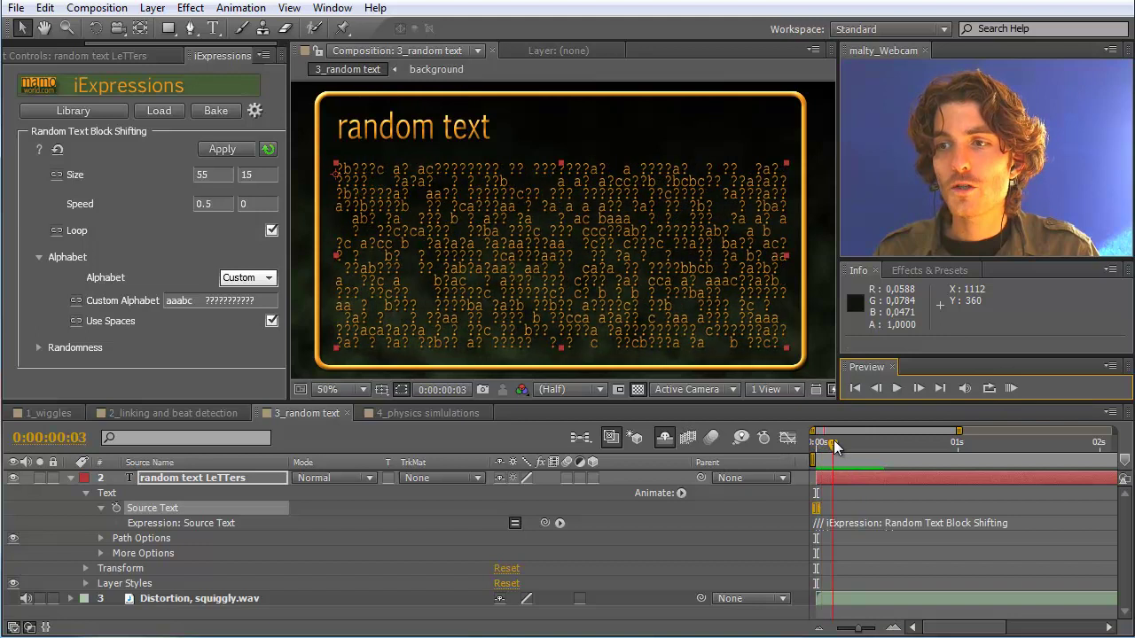
mouse_move(219, 203)
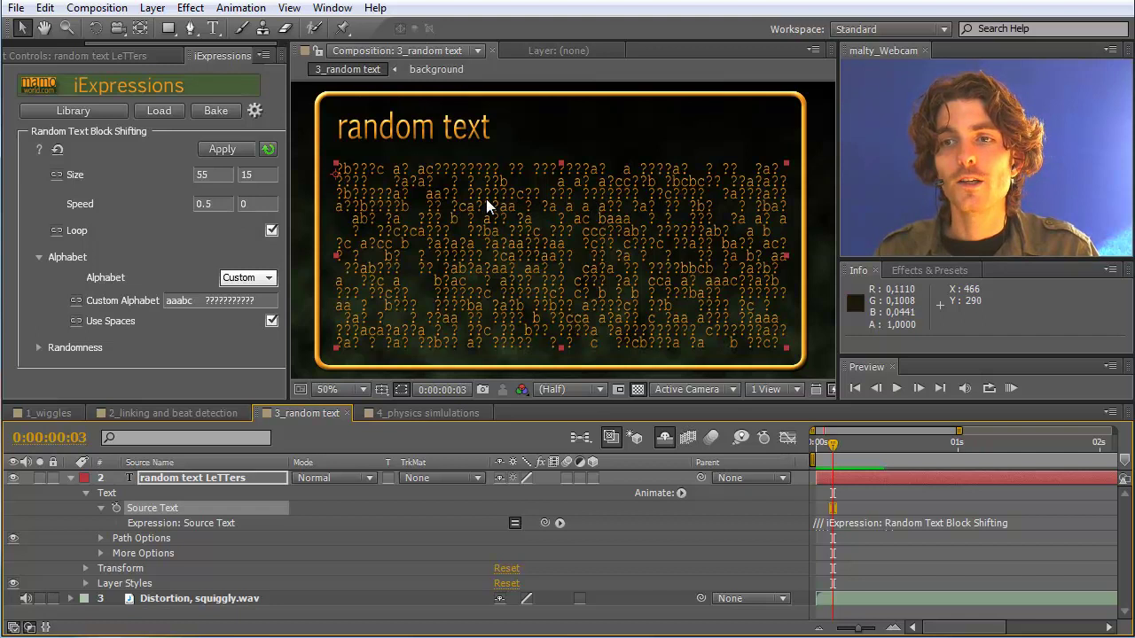
Set the text block's vertical speed to 0.5 alongside the 0.5 horizontal speed and preview the diagonal shifting
click(252, 205)
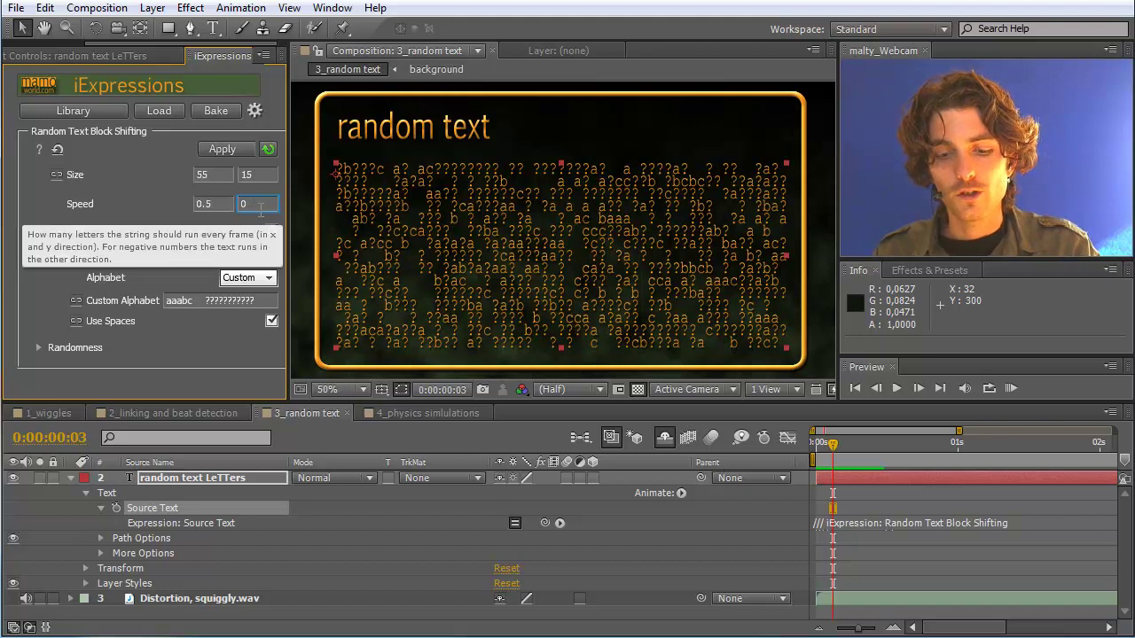
click(223, 204)
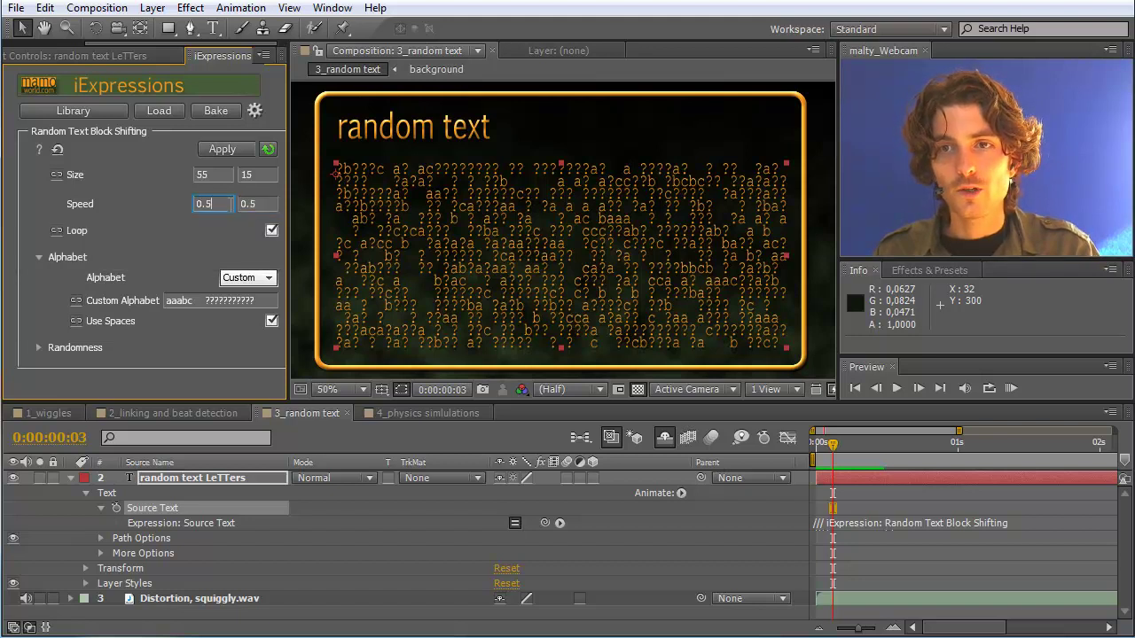
key(Return)
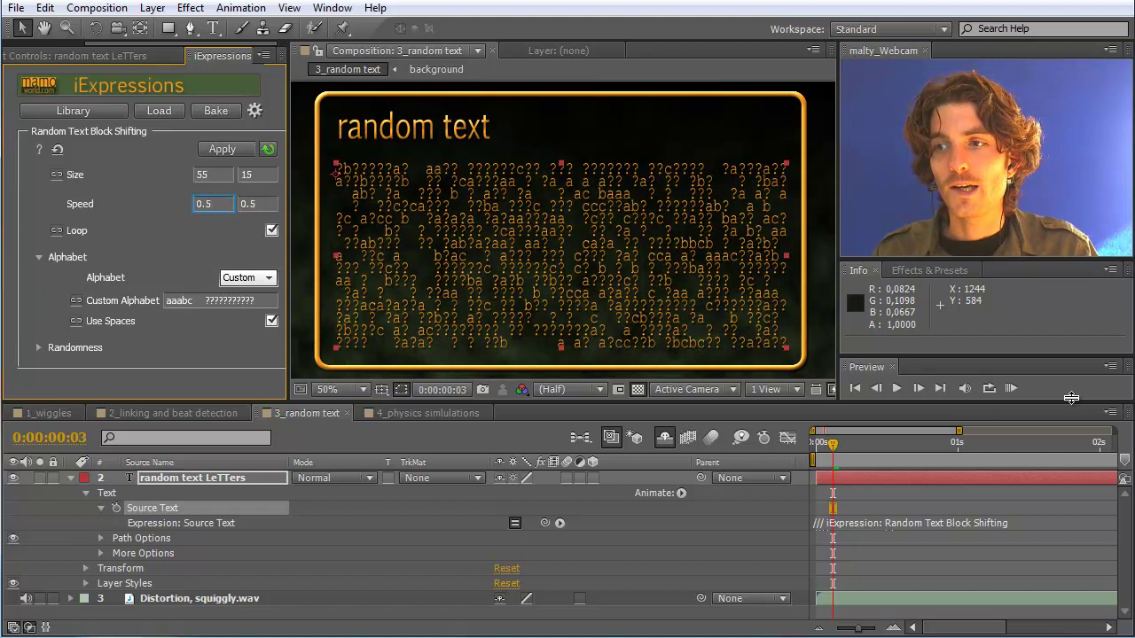
click(1011, 389)
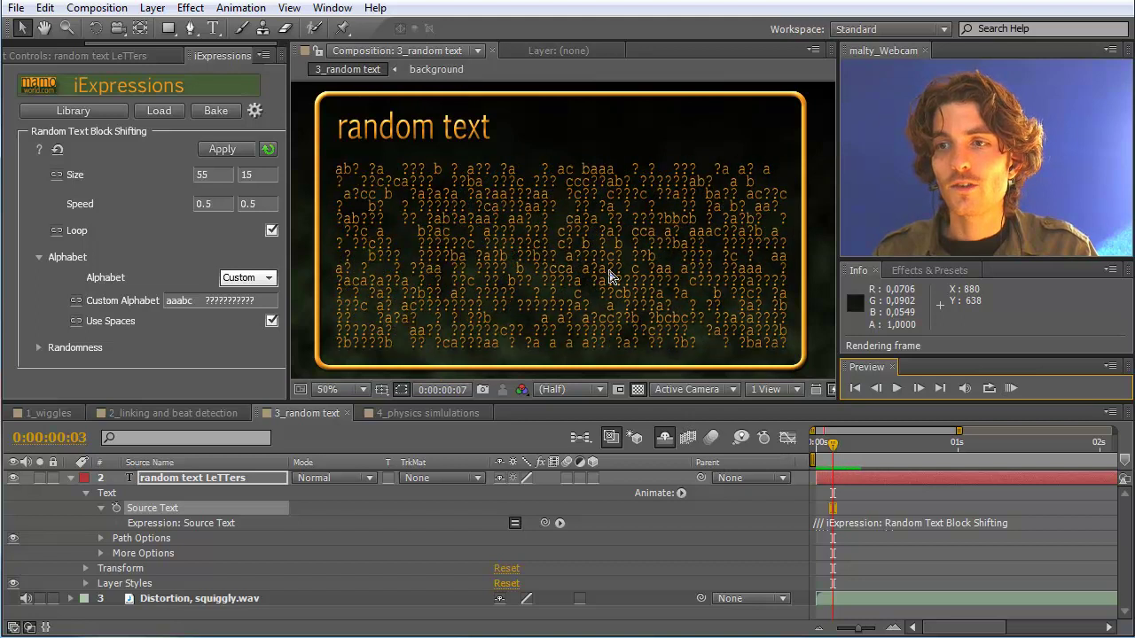
click(1009, 388)
Set the text block's vertical speed back to 0
click(246, 204)
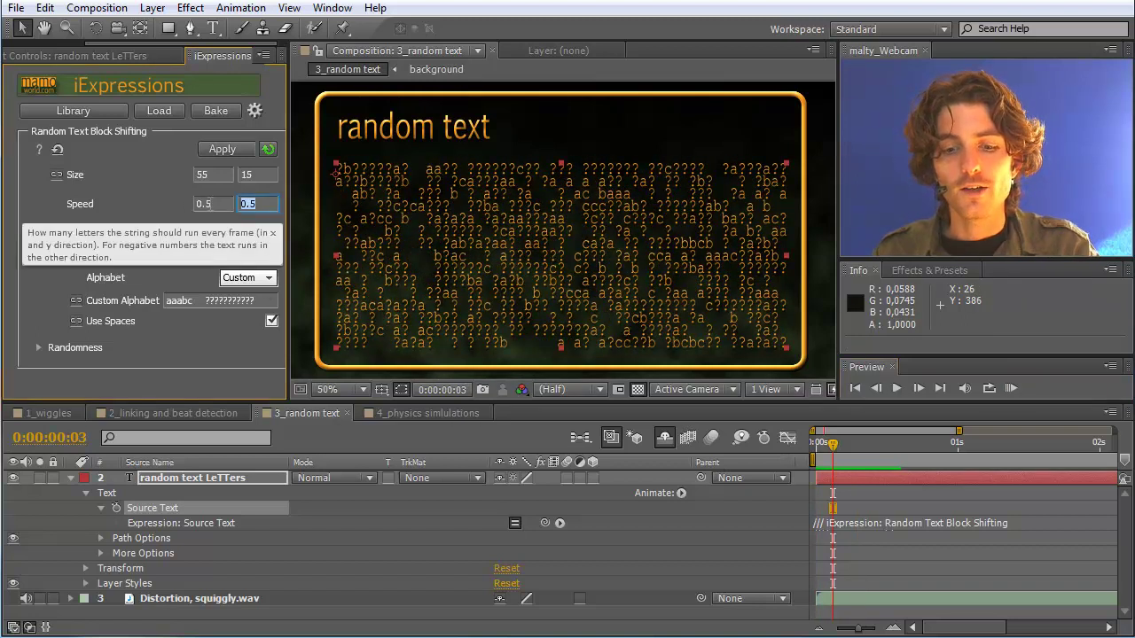
text(0)
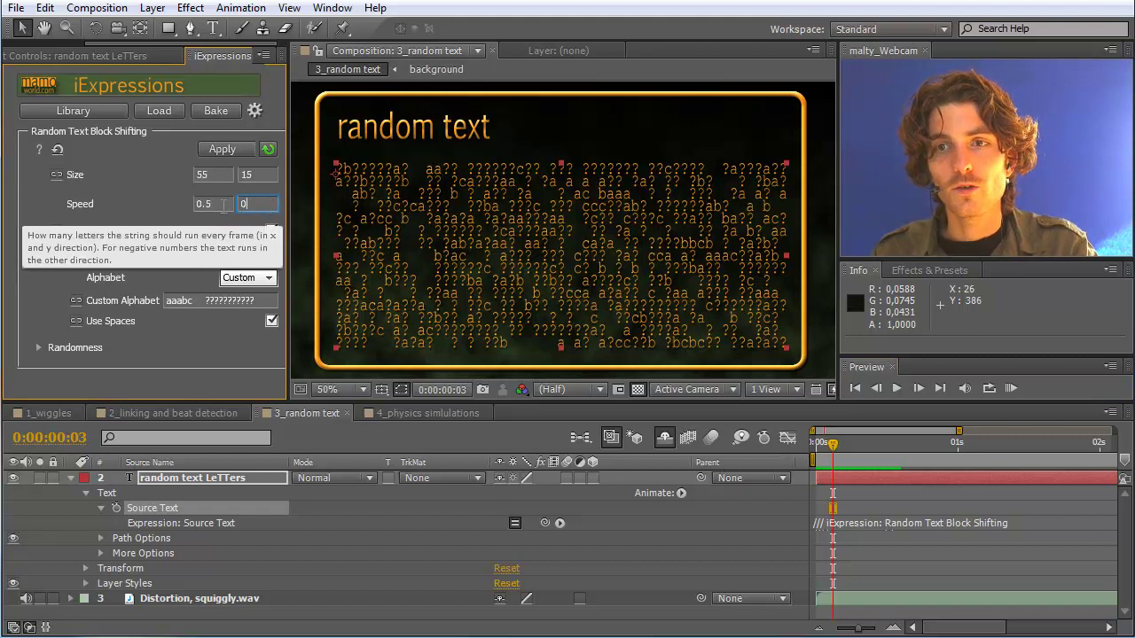
key(Return)
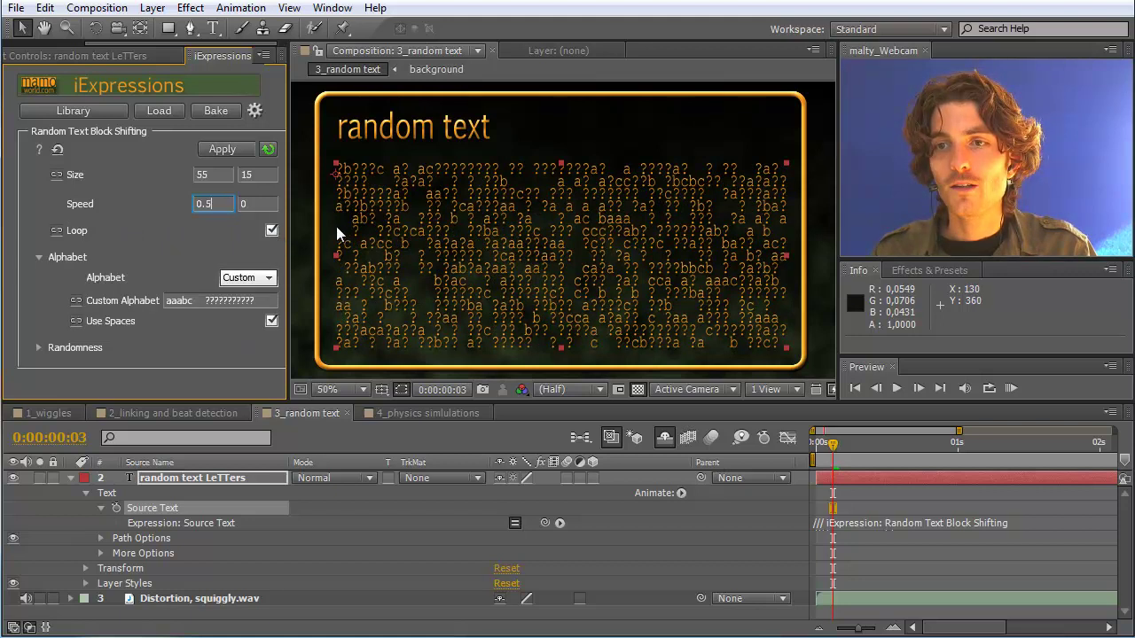
Scrub between 0:00:00:00 and 0:00:00:02 to examine how the letters move at the block's borders with Loop enabled
click(824, 444)
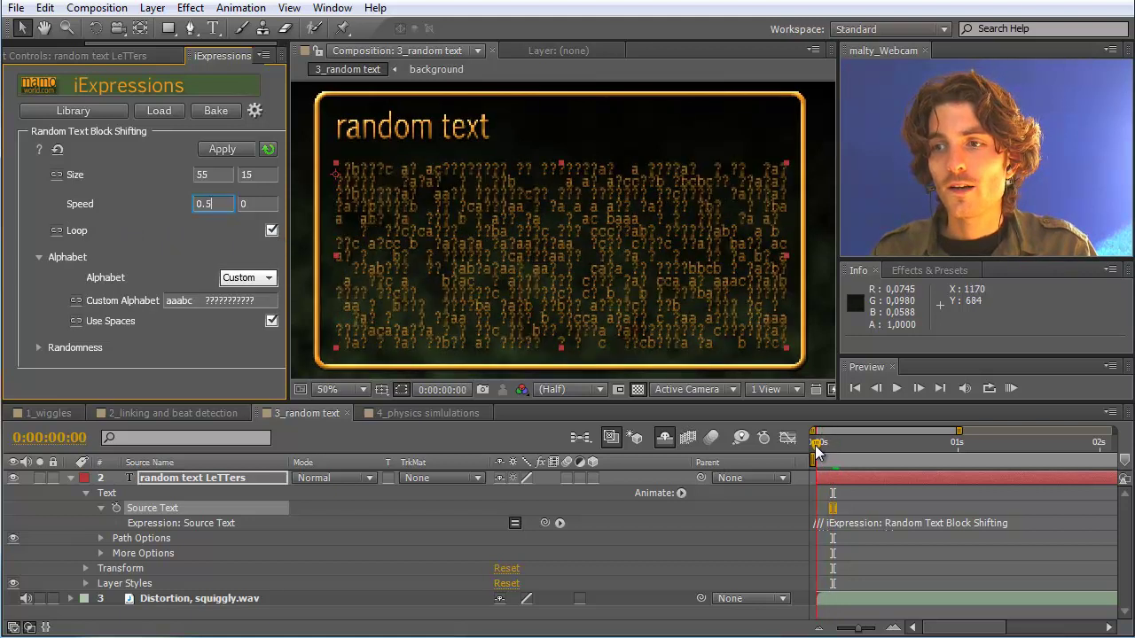
click(818, 444)
drag(818, 444, 829, 444)
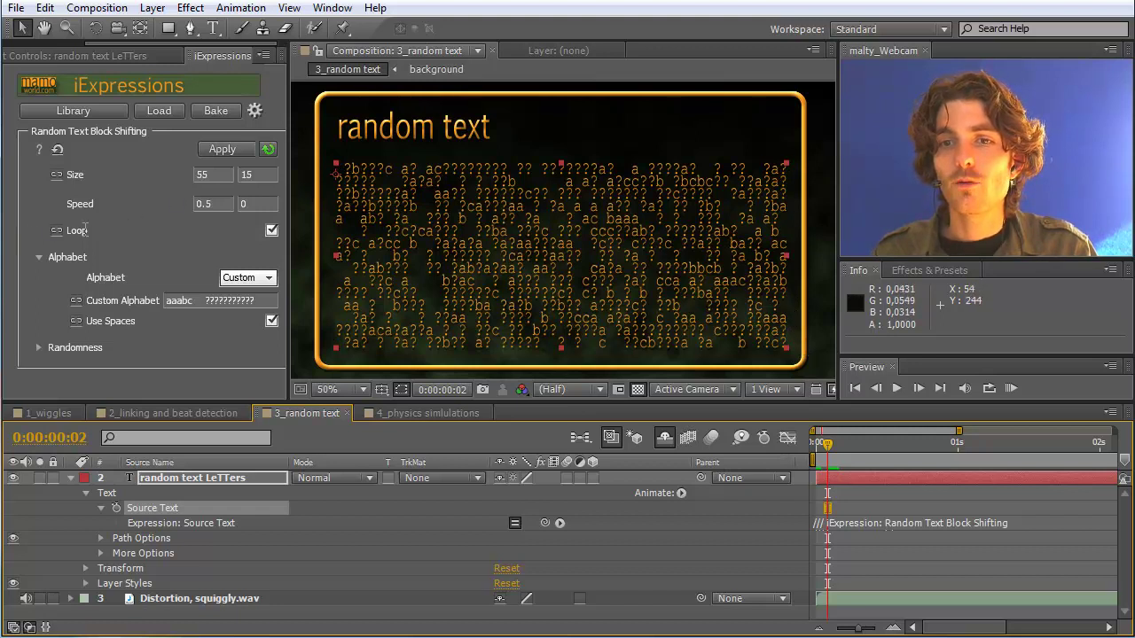
mouse_move(273, 236)
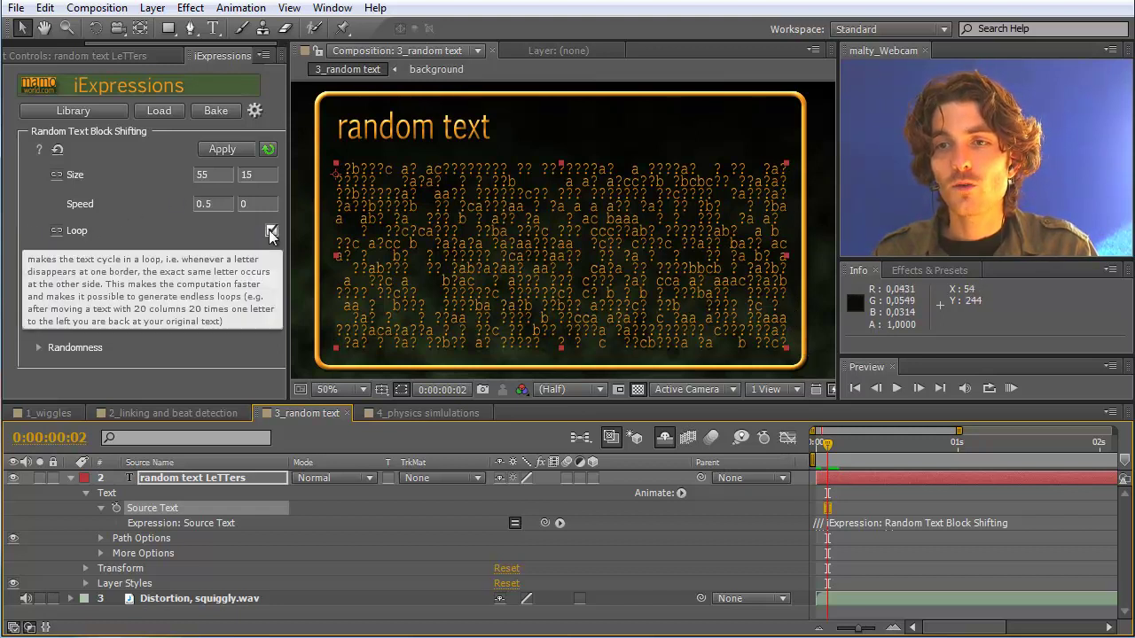
mouse_move(271, 282)
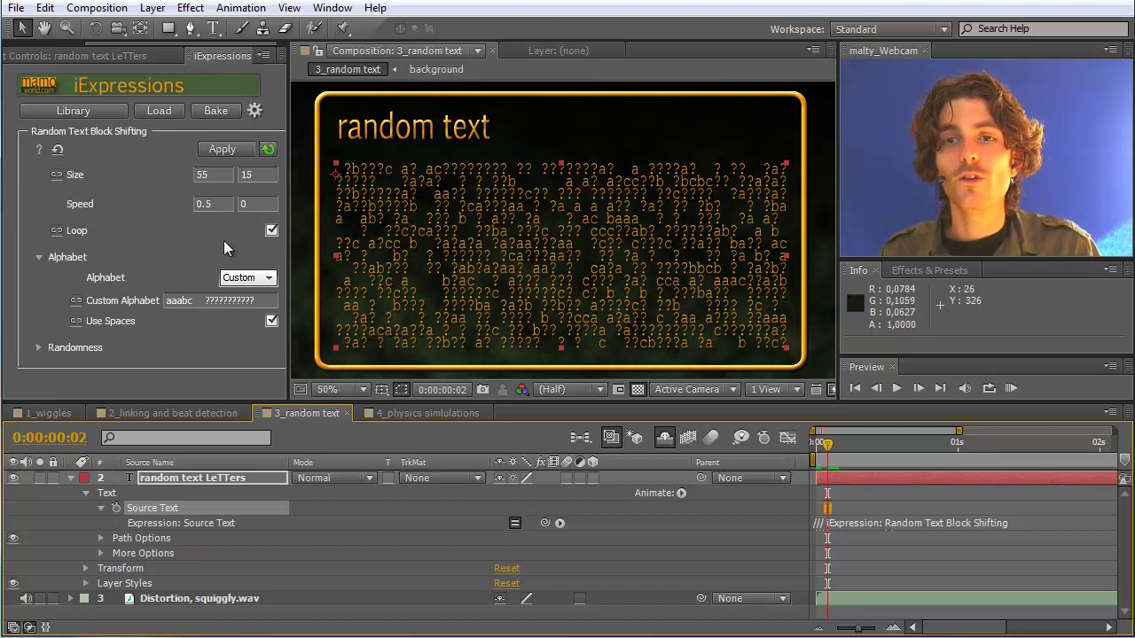
Reveal the Randomness settings, enlarge the panel to fit them and disable Change for each Layer
click(38, 348)
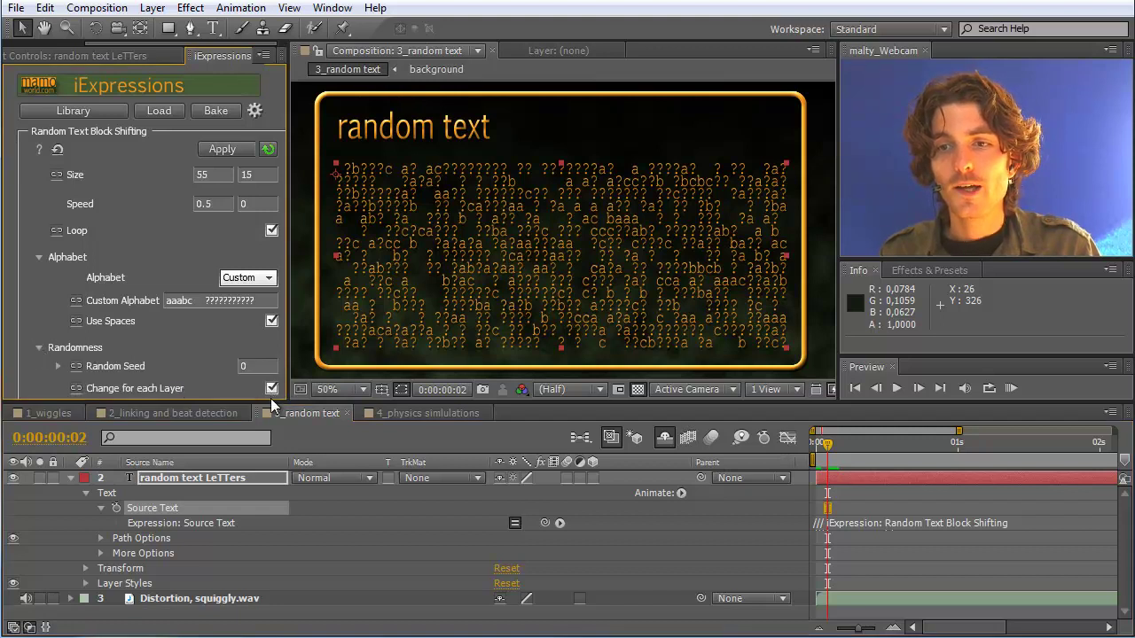
drag(270, 400, 270, 418)
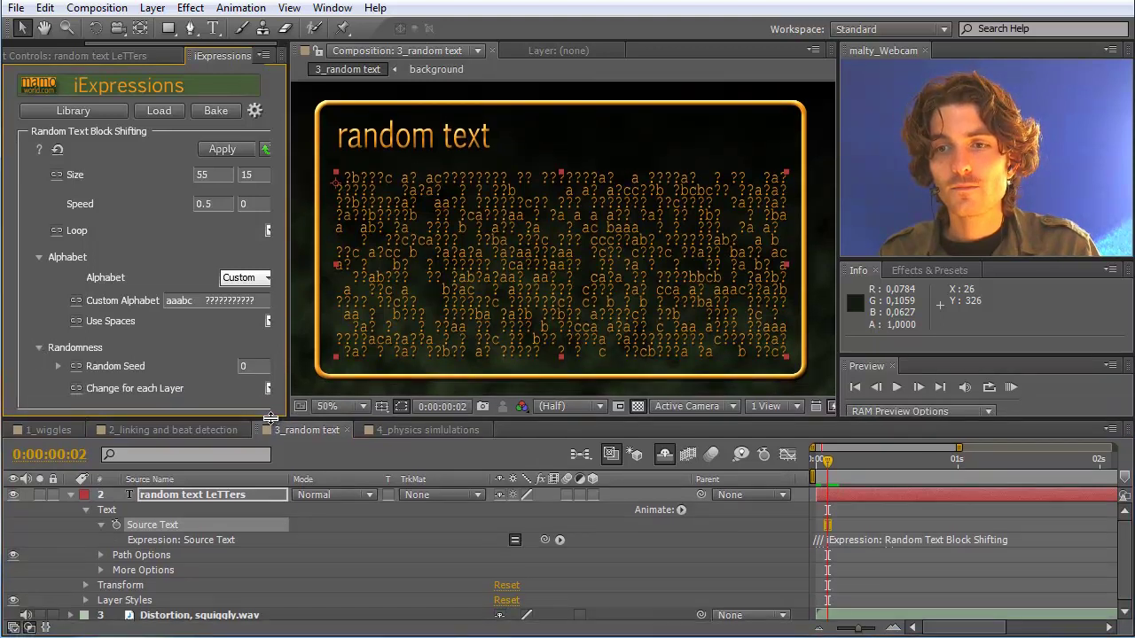
mouse_move(284, 362)
mouse_down()
mouse_move(318, 362)
mouse_move(304, 359)
mouse_up()
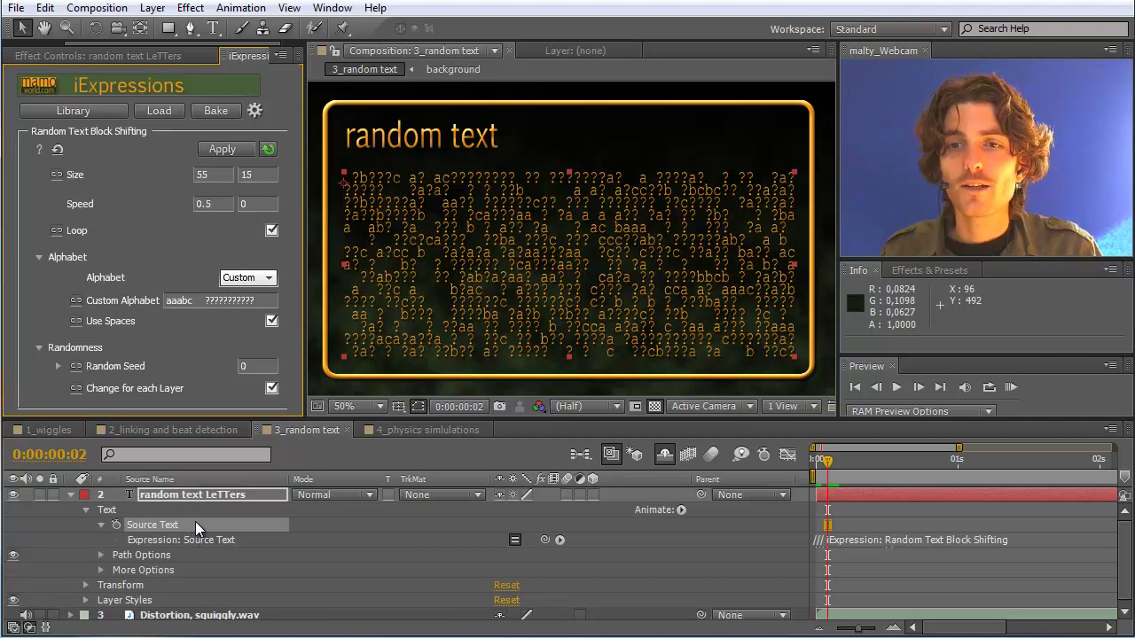
click(271, 391)
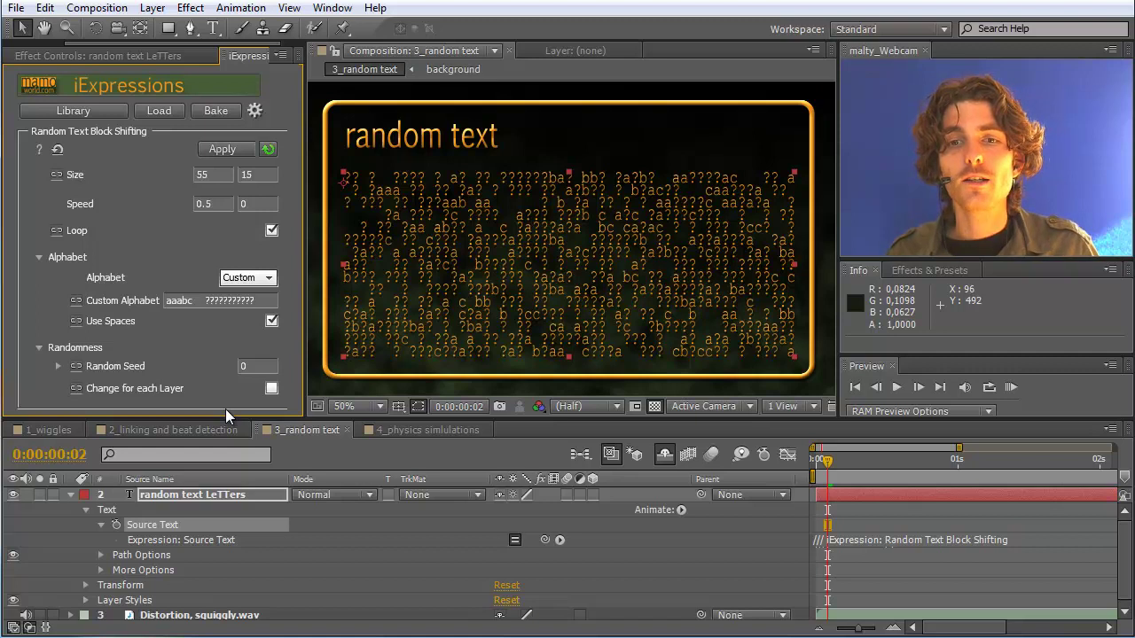
Set the text block's random seed to 2
click(242, 366)
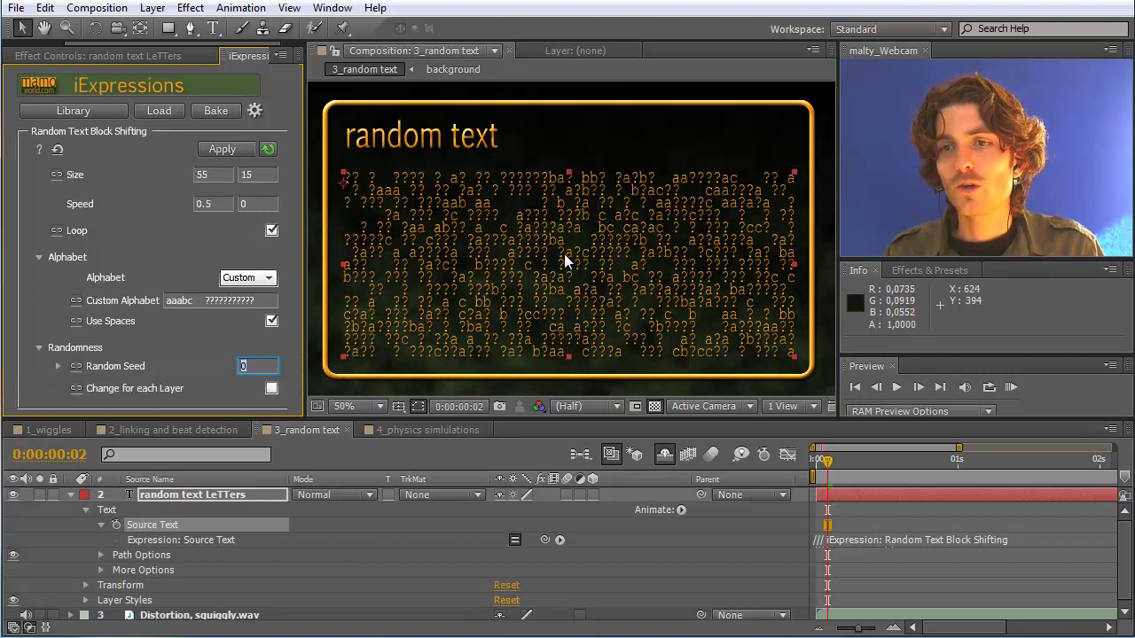
text(2)
click(264, 301)
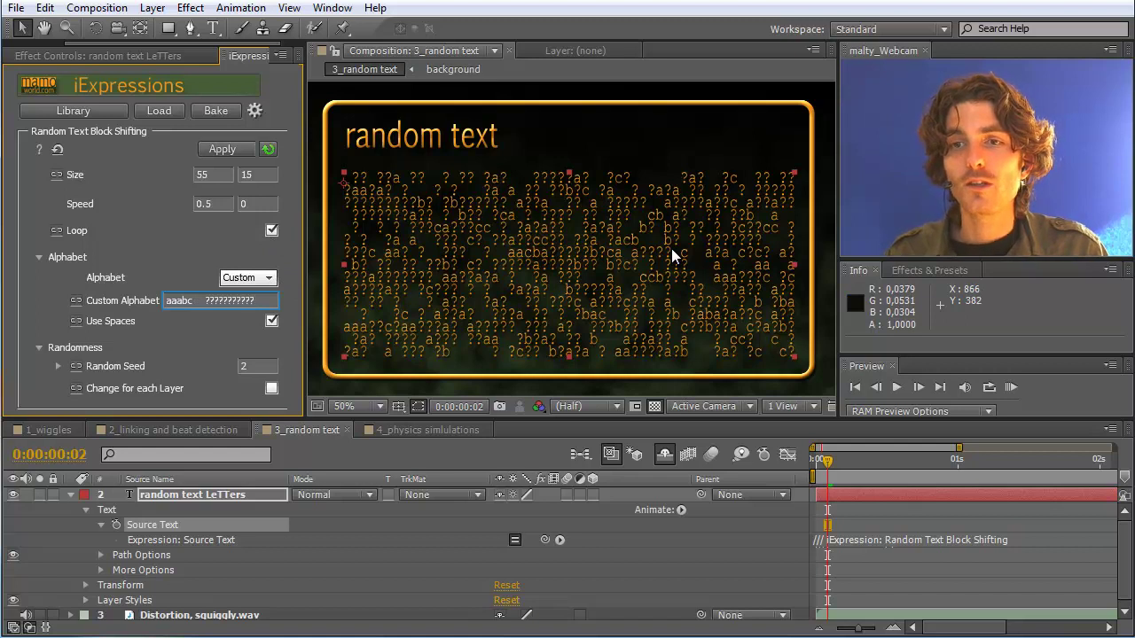
Set the random text block's alphabet to LeTTers
click(273, 278)
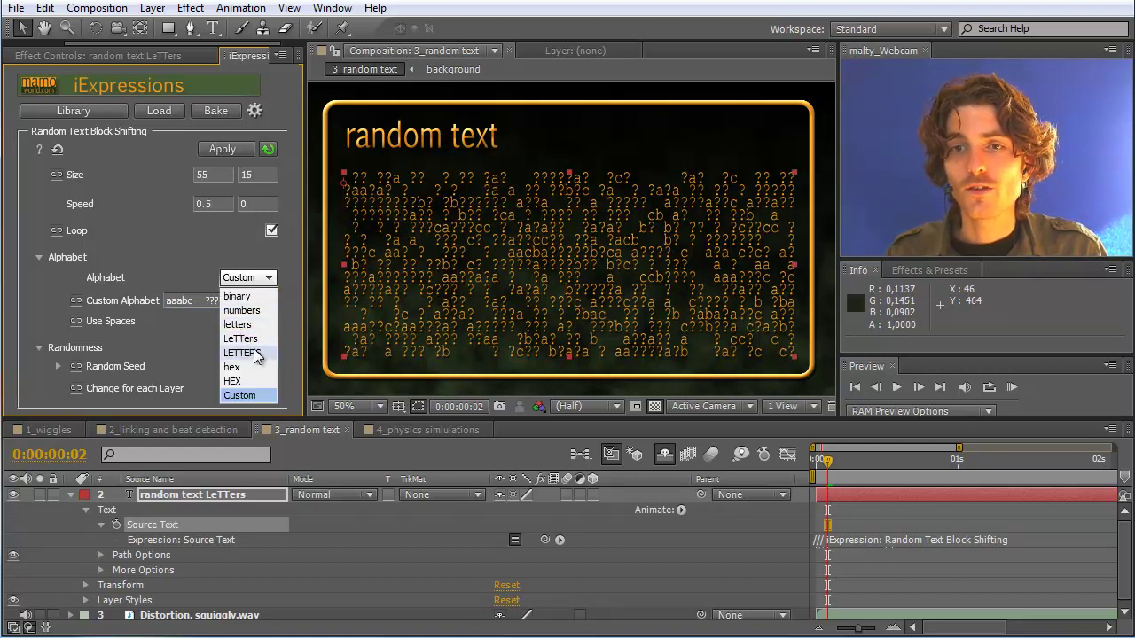
click(244, 338)
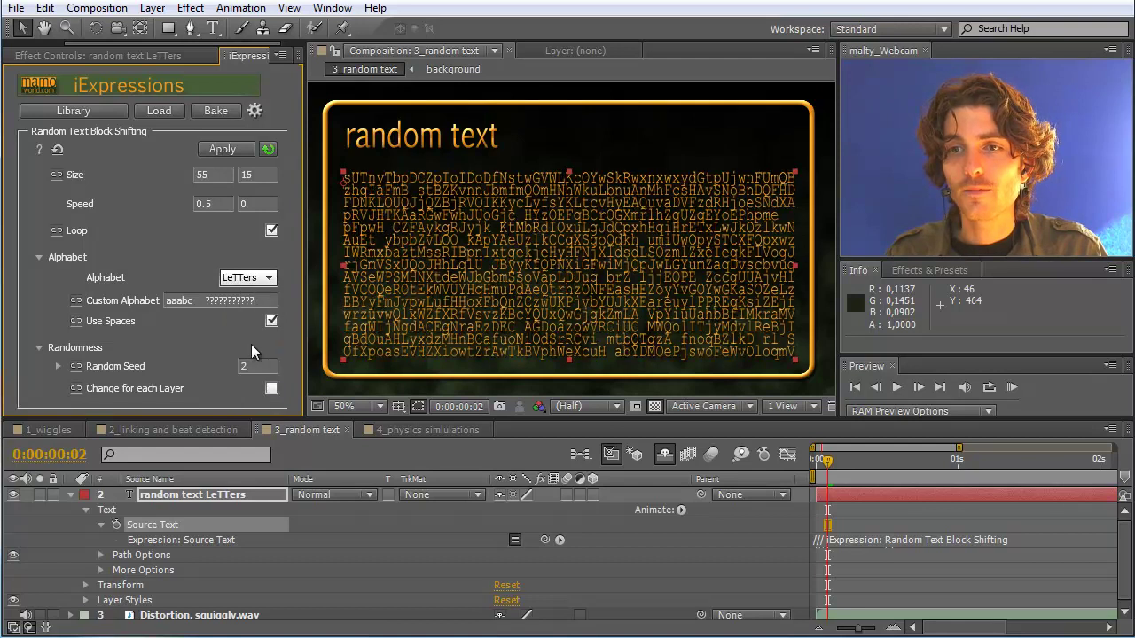
click(271, 231)
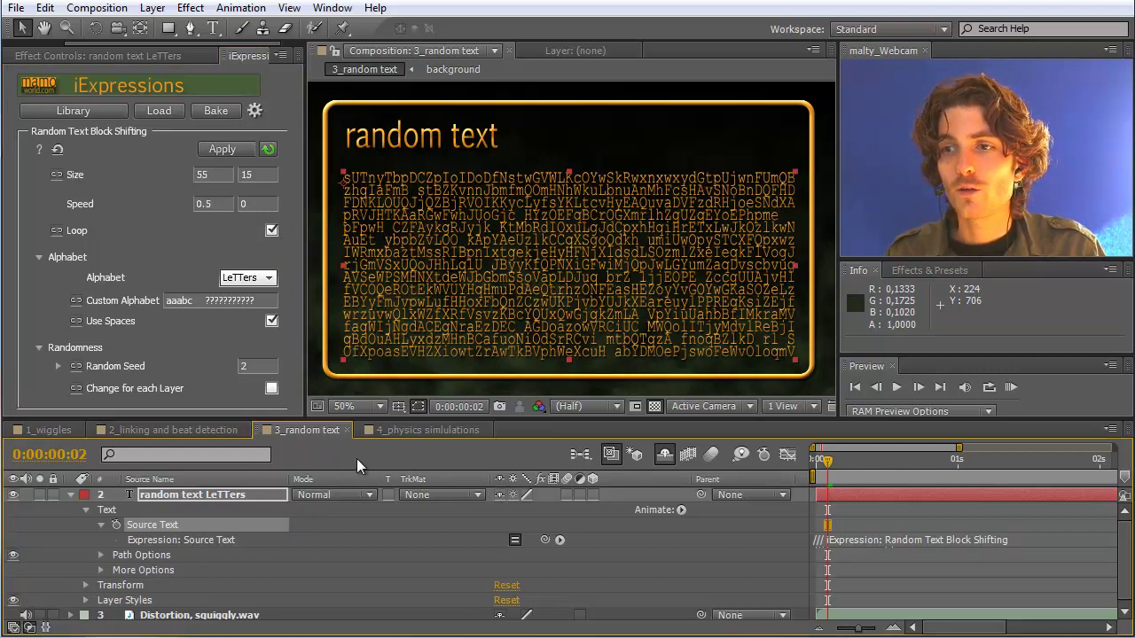
Show the hidden shy layers, select the random text 01 layer and move the current time to 0:00:01:02
click(668, 456)
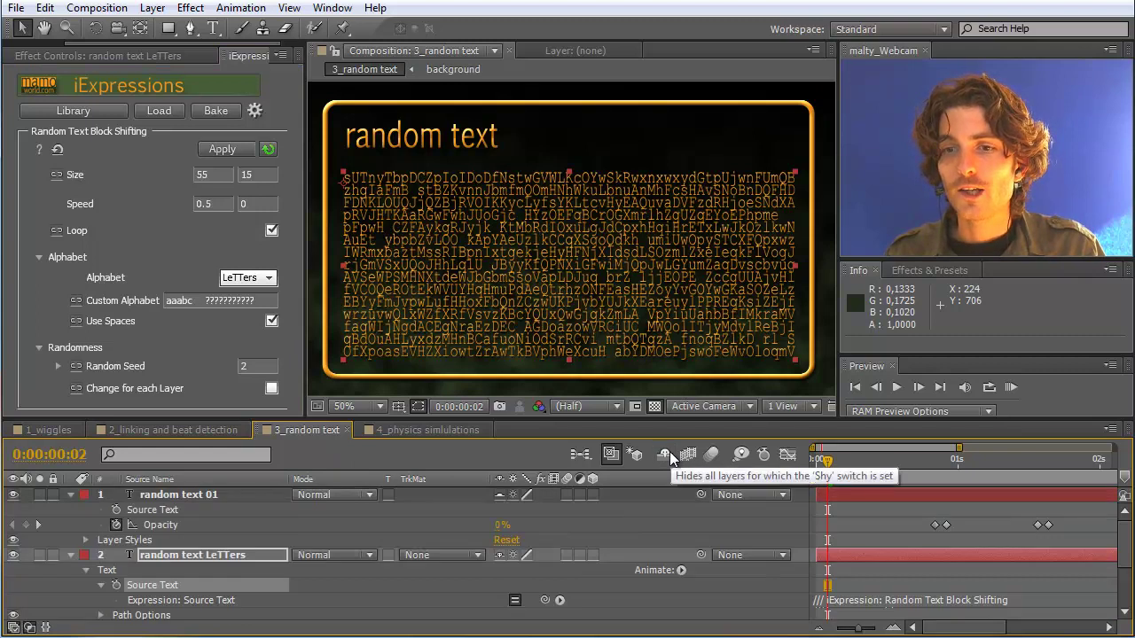
click(183, 495)
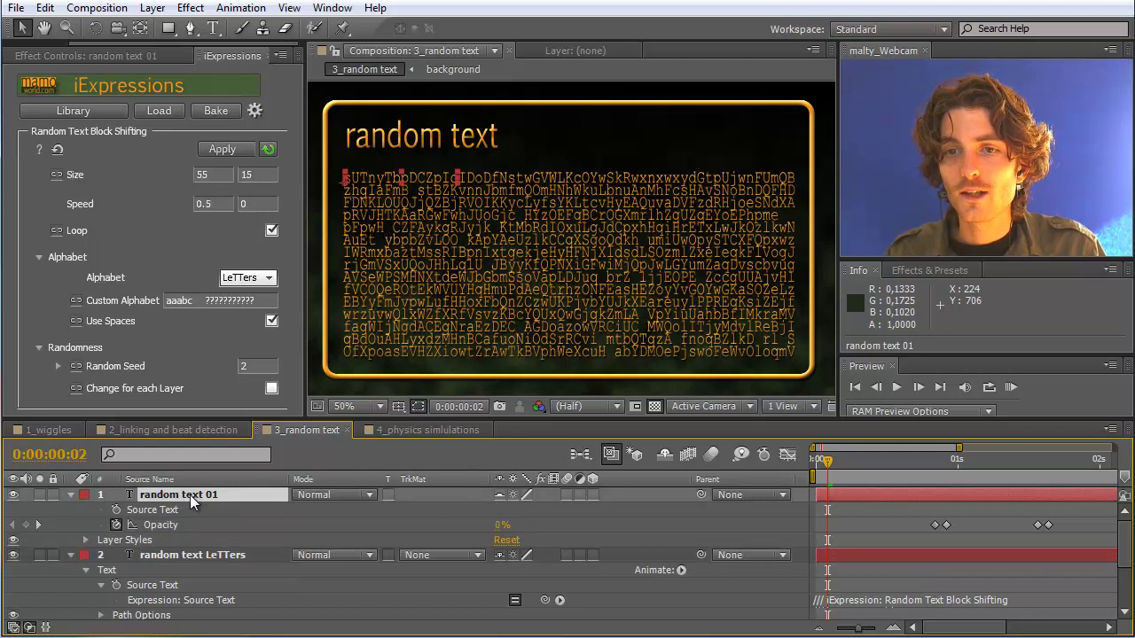
click(216, 555)
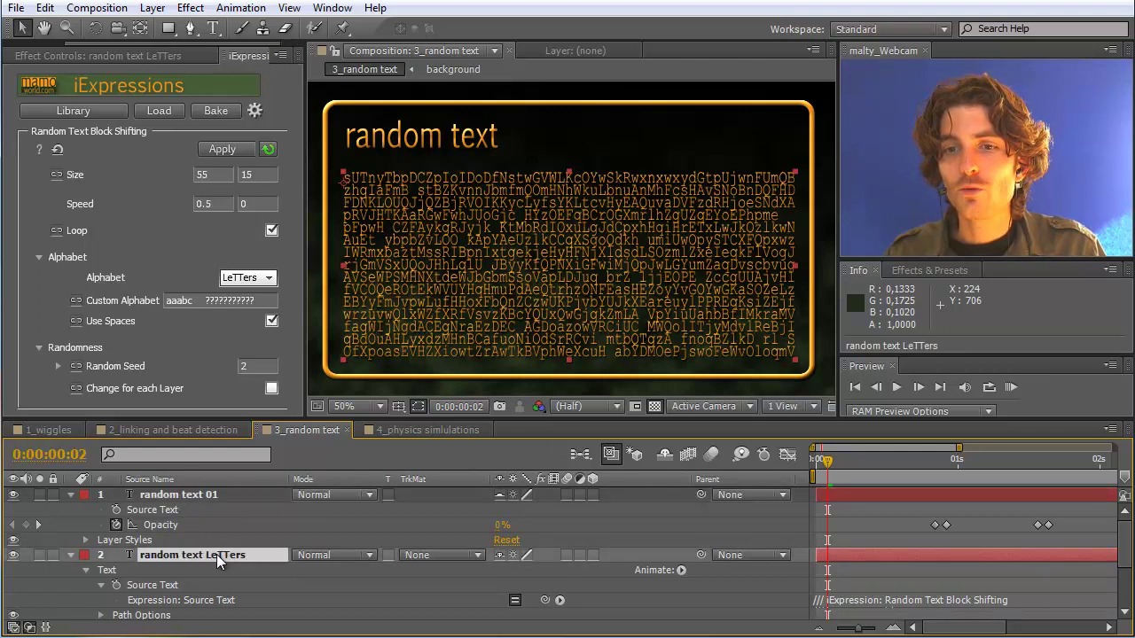
click(199, 494)
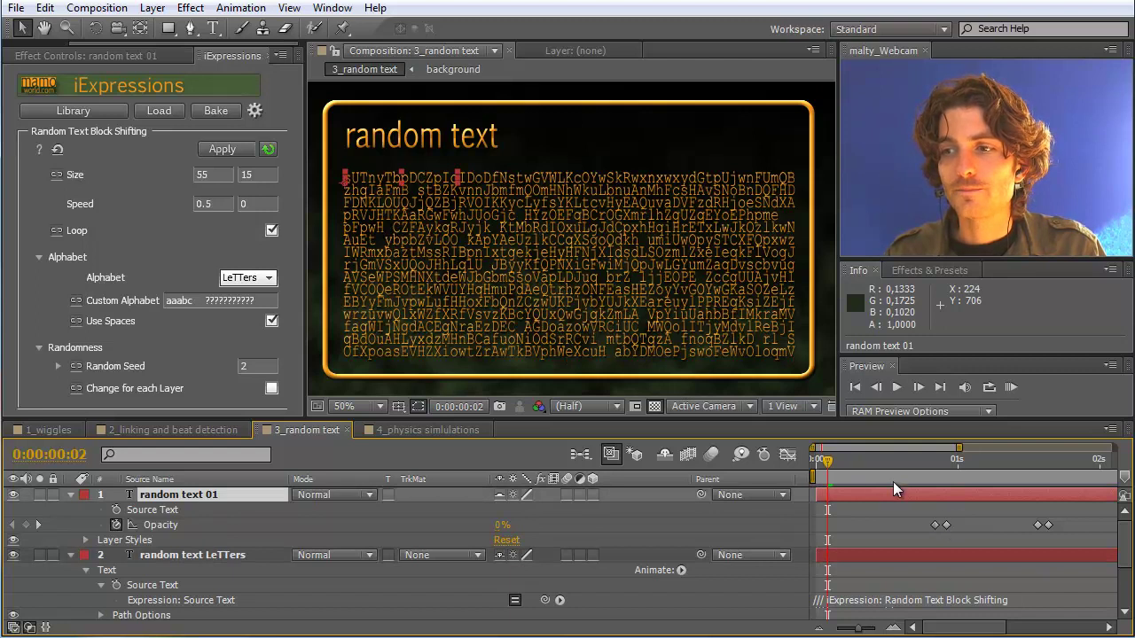
drag(829, 458, 974, 463)
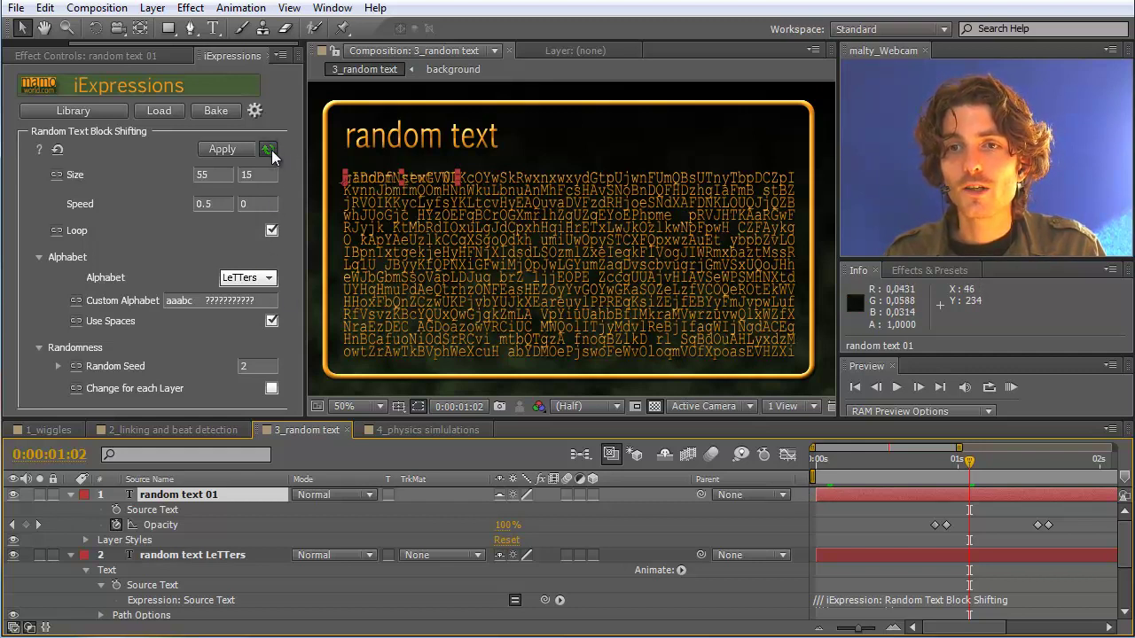
Set the Random Text Block Shifting alphabet to binary
mouse_move(271, 282)
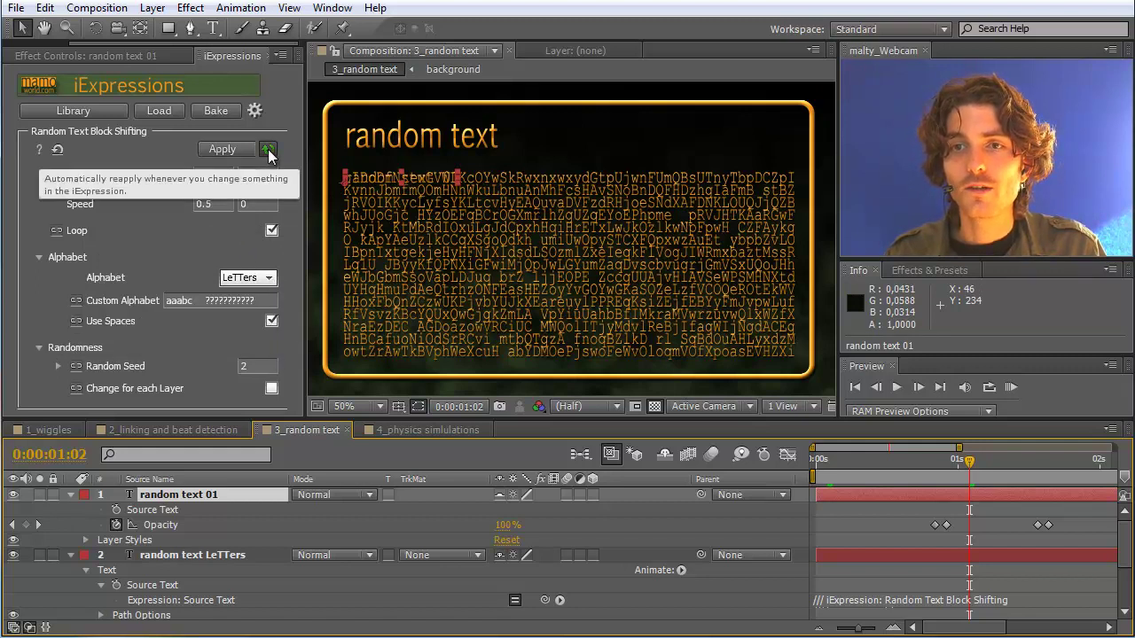
click(269, 279)
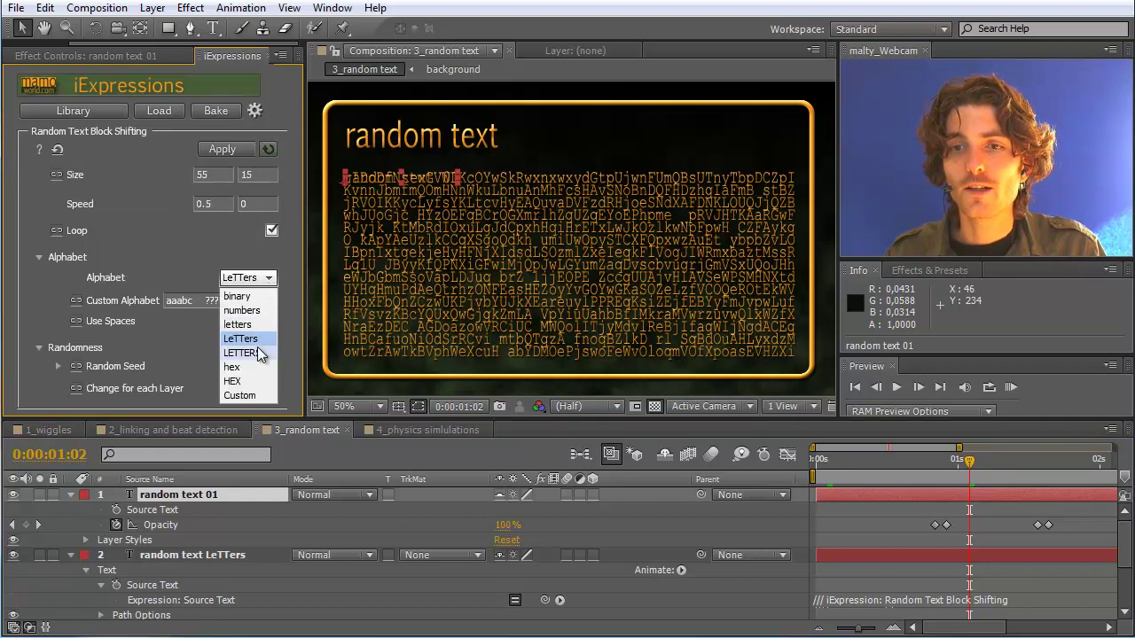
click(255, 299)
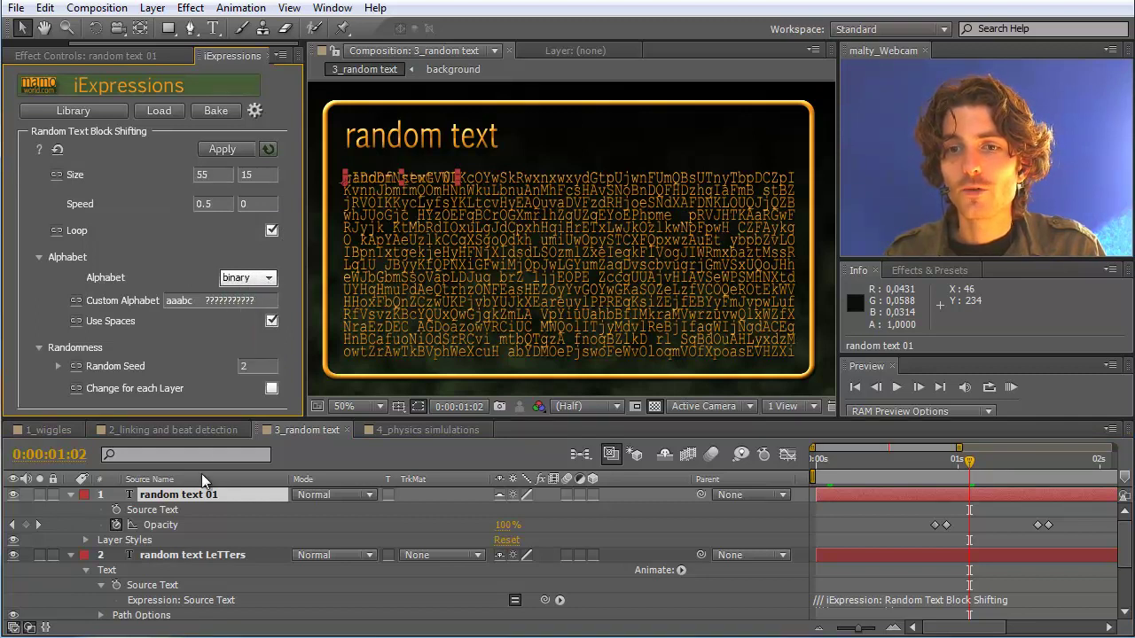
Solo the random text 01 layer and turn off the composition's transparency grid
click(223, 555)
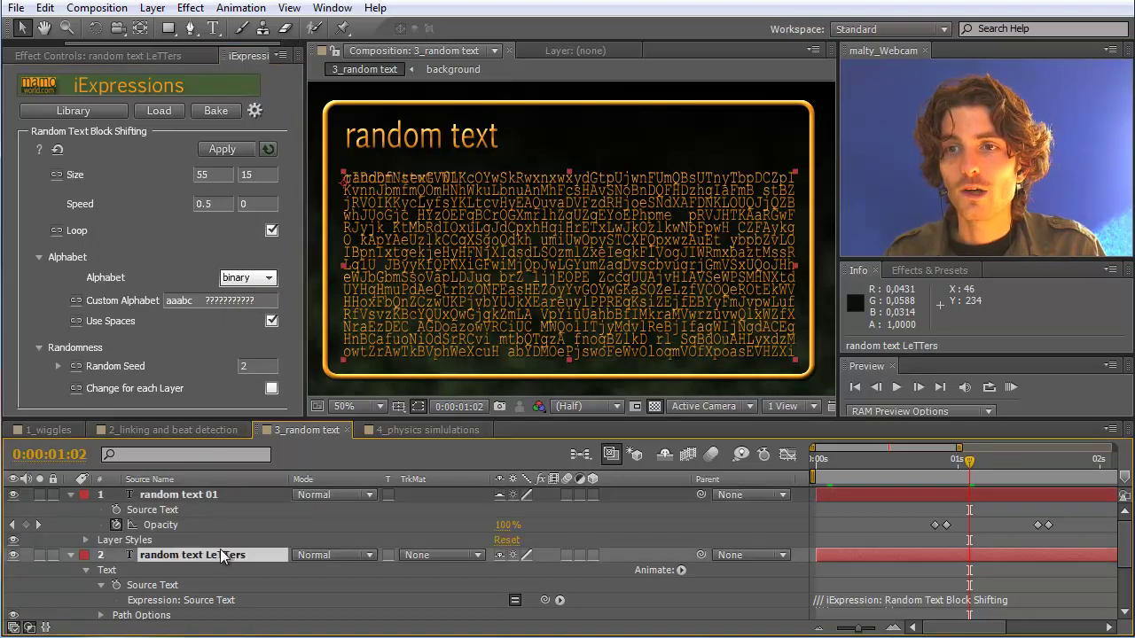
click(199, 493)
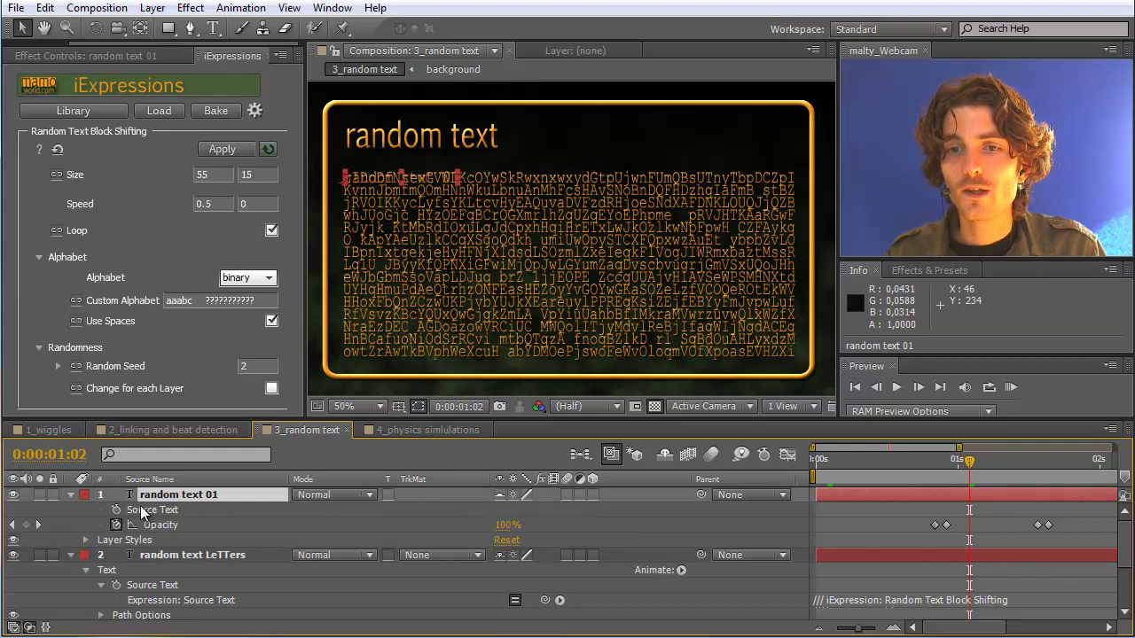
click(39, 493)
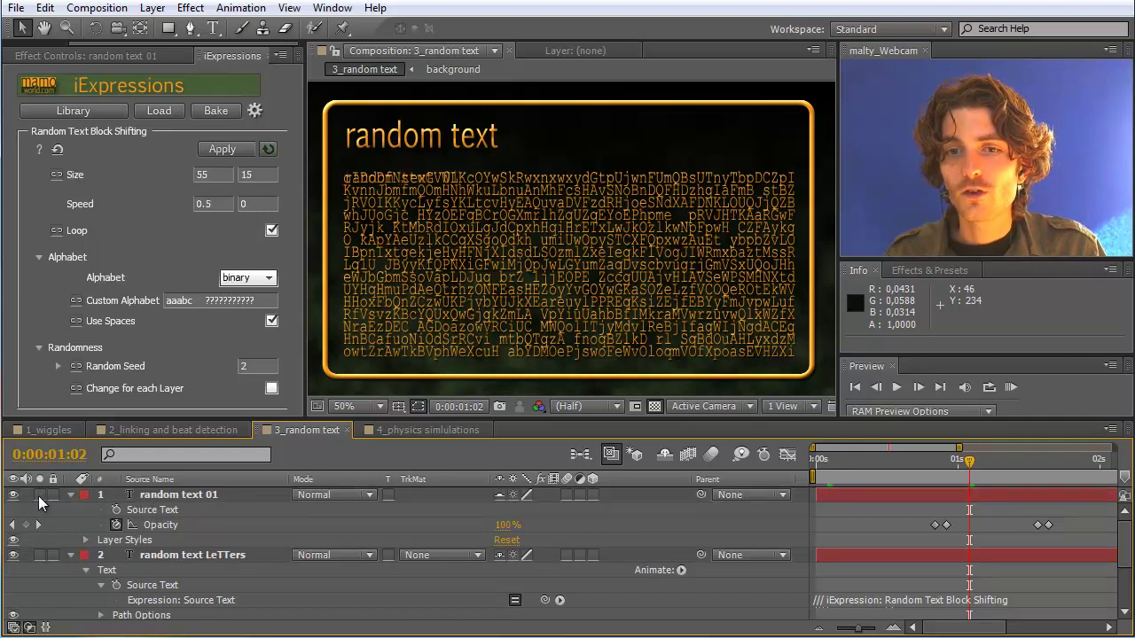
click(653, 407)
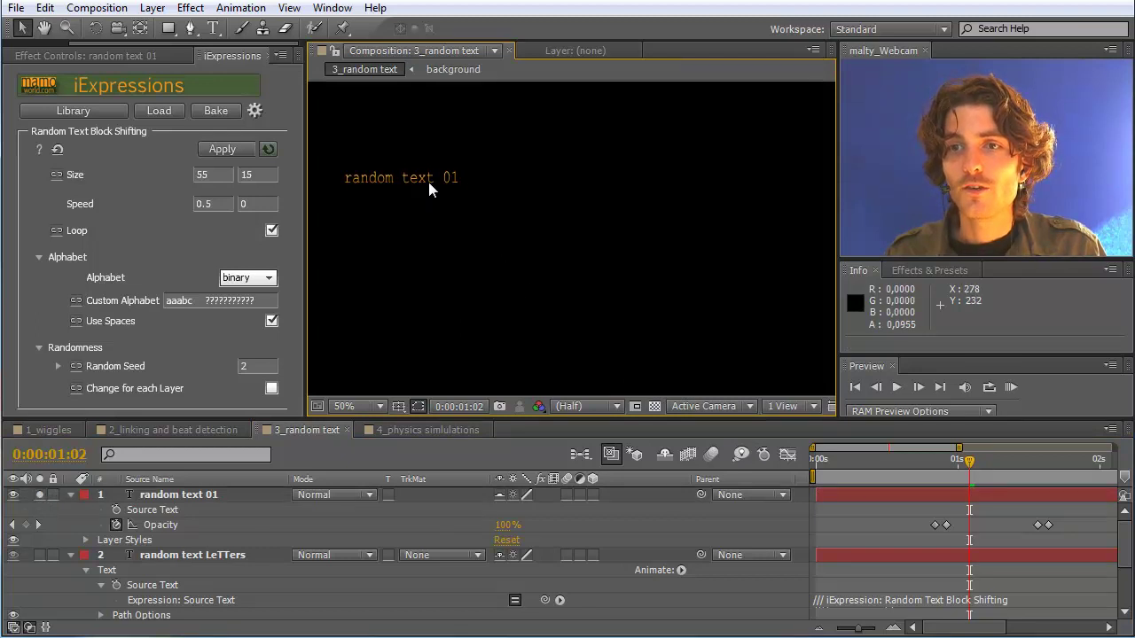
Apply the Random Text Block Shifting iExpression to the Source Text of the random text 01 layer
click(159, 511)
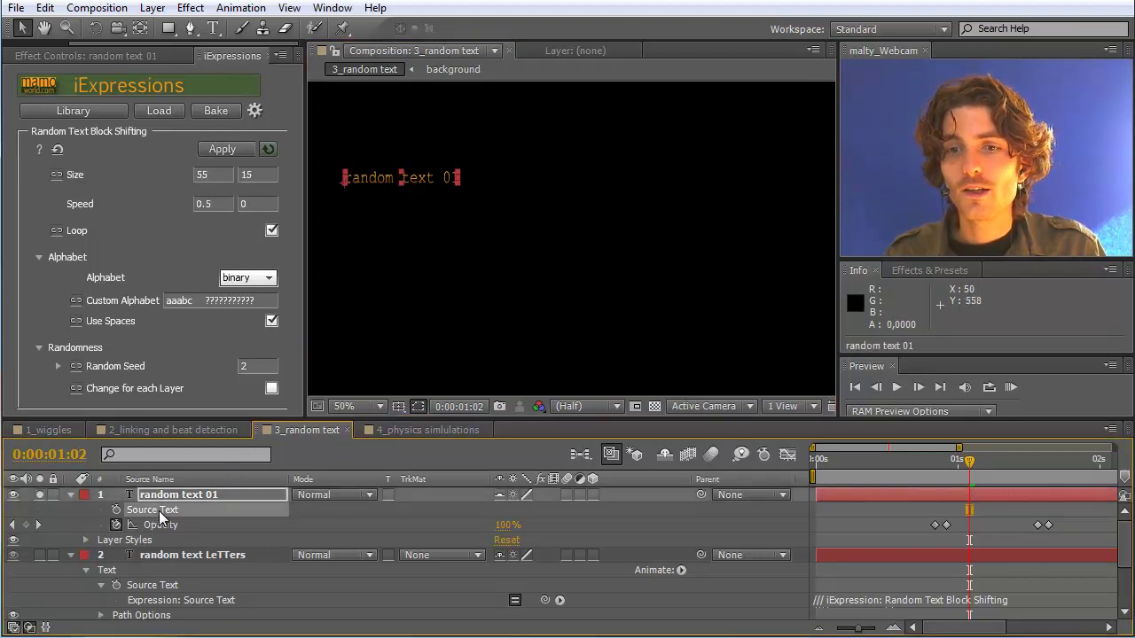
click(172, 498)
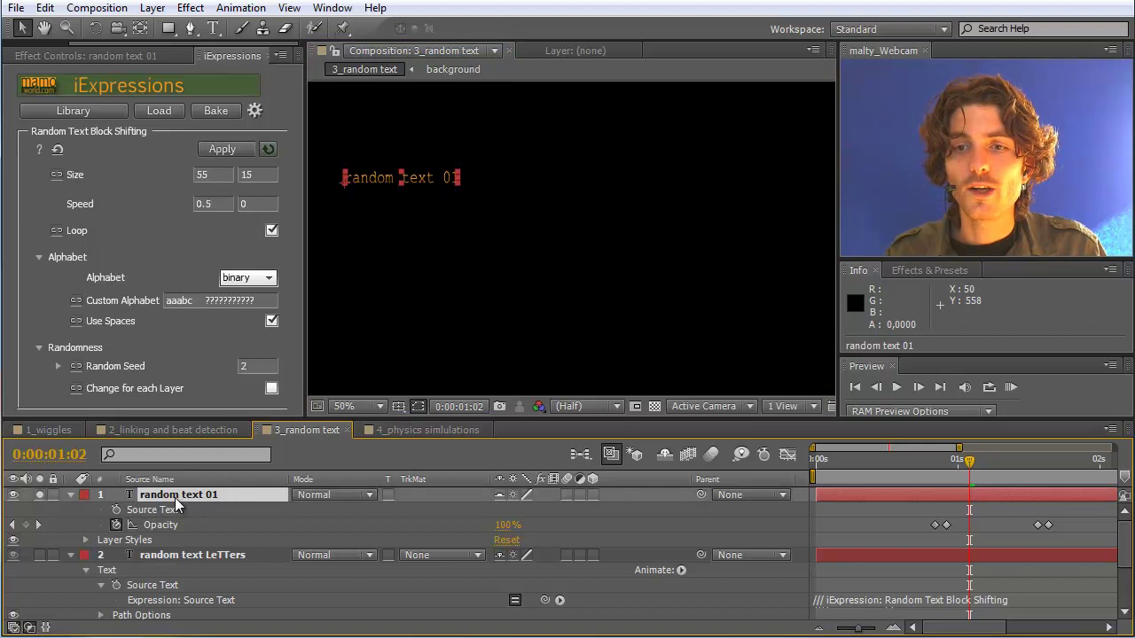
click(158, 509)
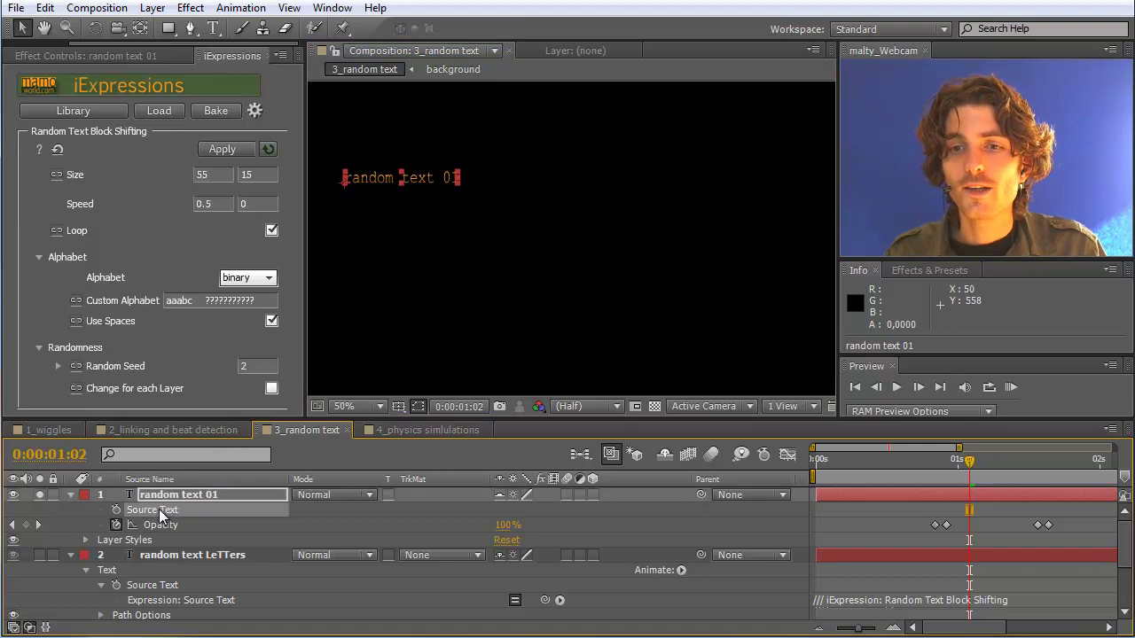
click(226, 151)
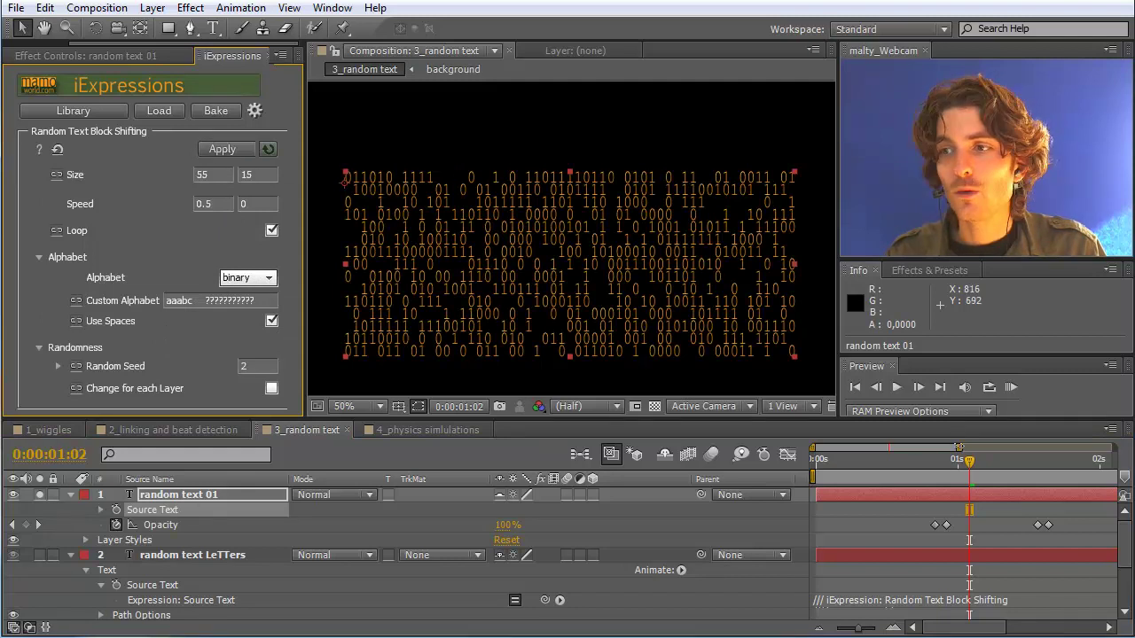
Scrub through the random text 01 layer's opacity changes up to 0:00:03:20 and end the layer's solo
click(993, 466)
drag(992, 470, 941, 476)
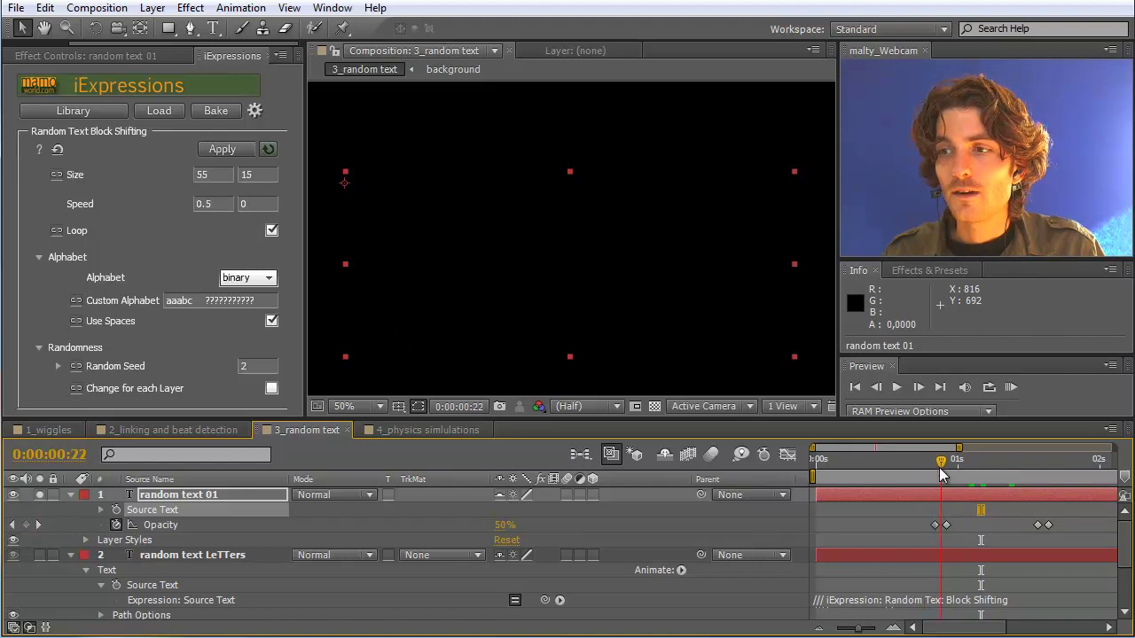
click(987, 459)
drag(857, 629, 840, 628)
drag(904, 477, 1072, 476)
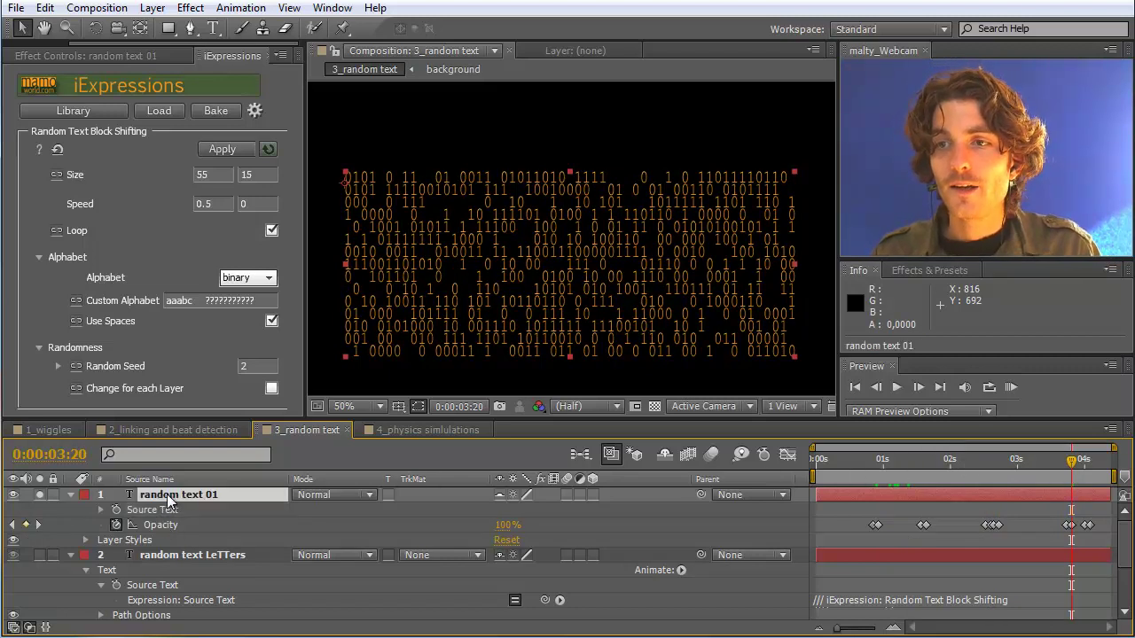
click(38, 495)
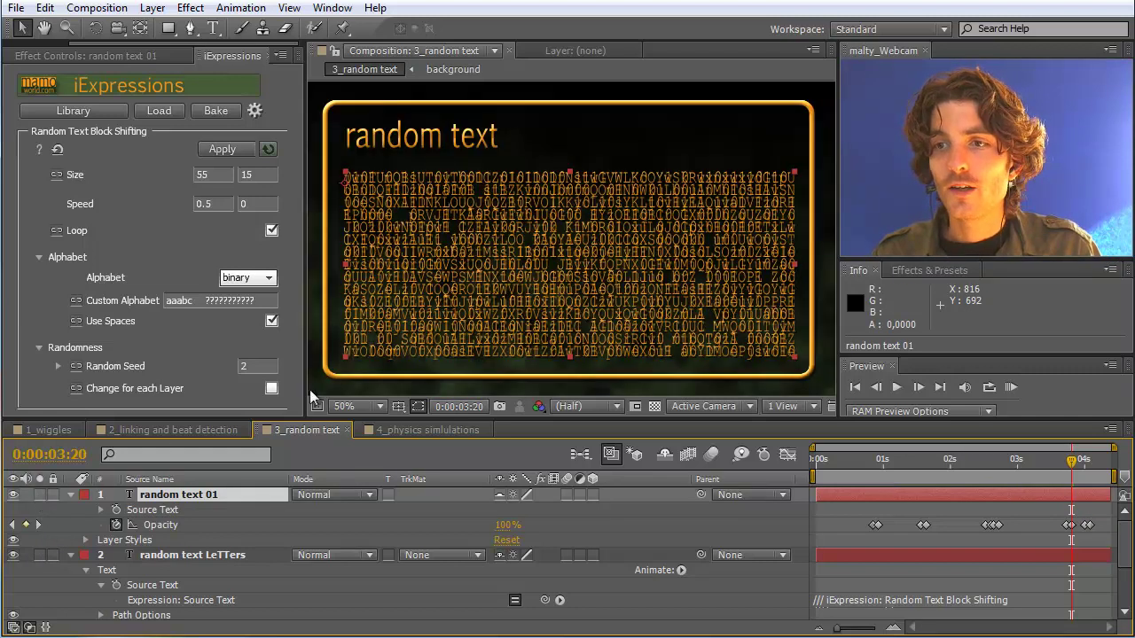
Reveal the Opacity of the random text LeTTers layer and start keyframing it at 0:00:00:21
click(181, 555)
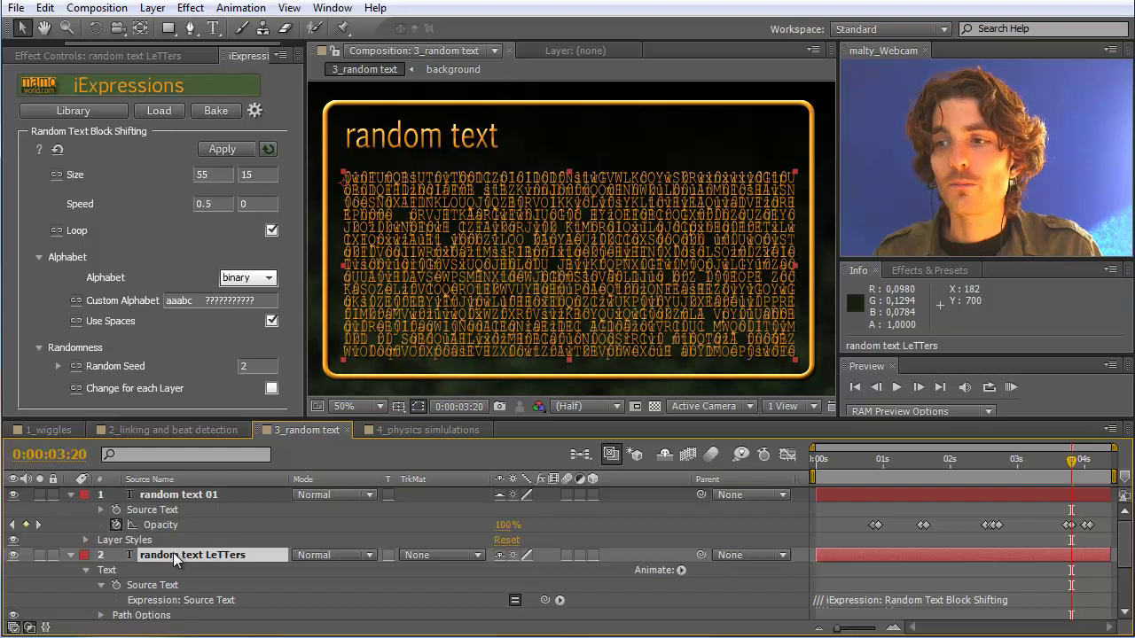
click(876, 460)
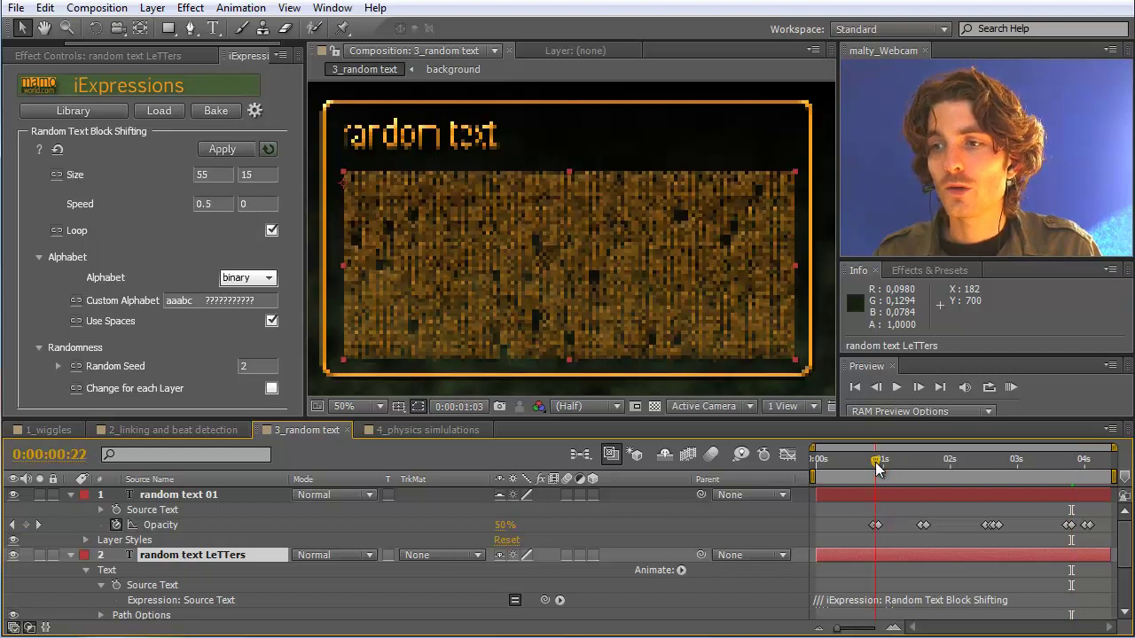
drag(875, 462, 872, 462)
drag(837, 629, 859, 629)
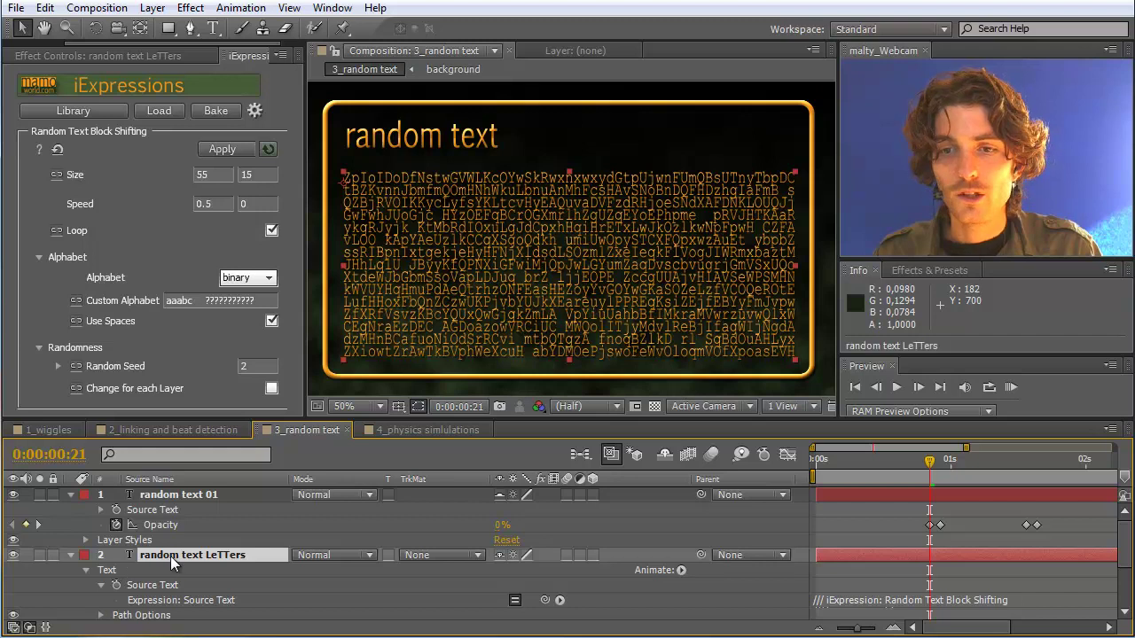
key(t)
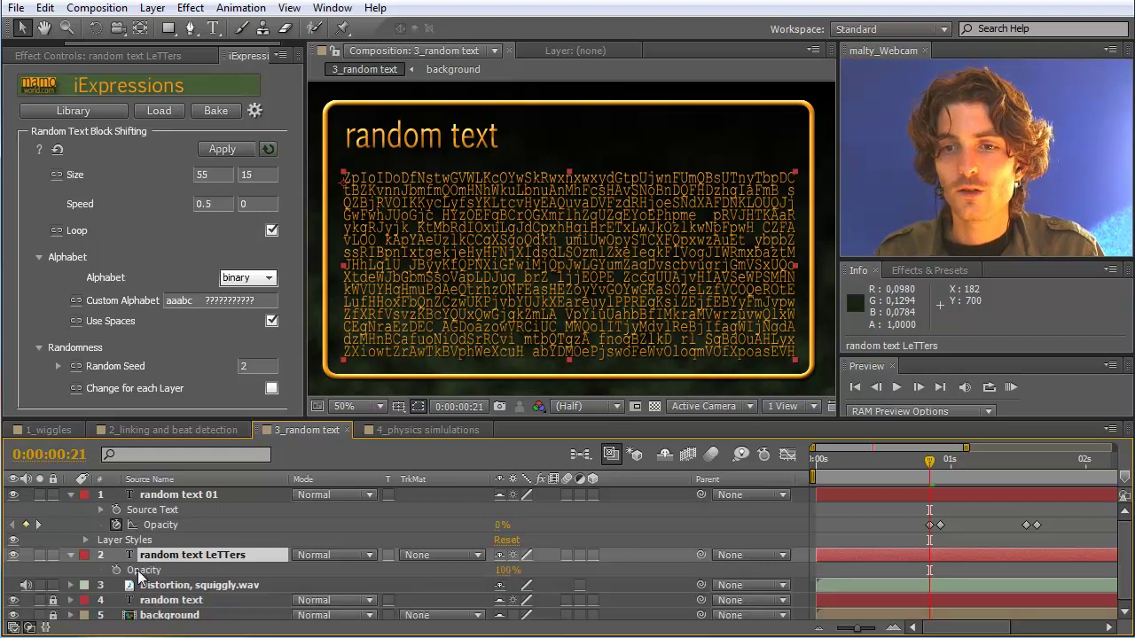
click(51, 615)
click(116, 570)
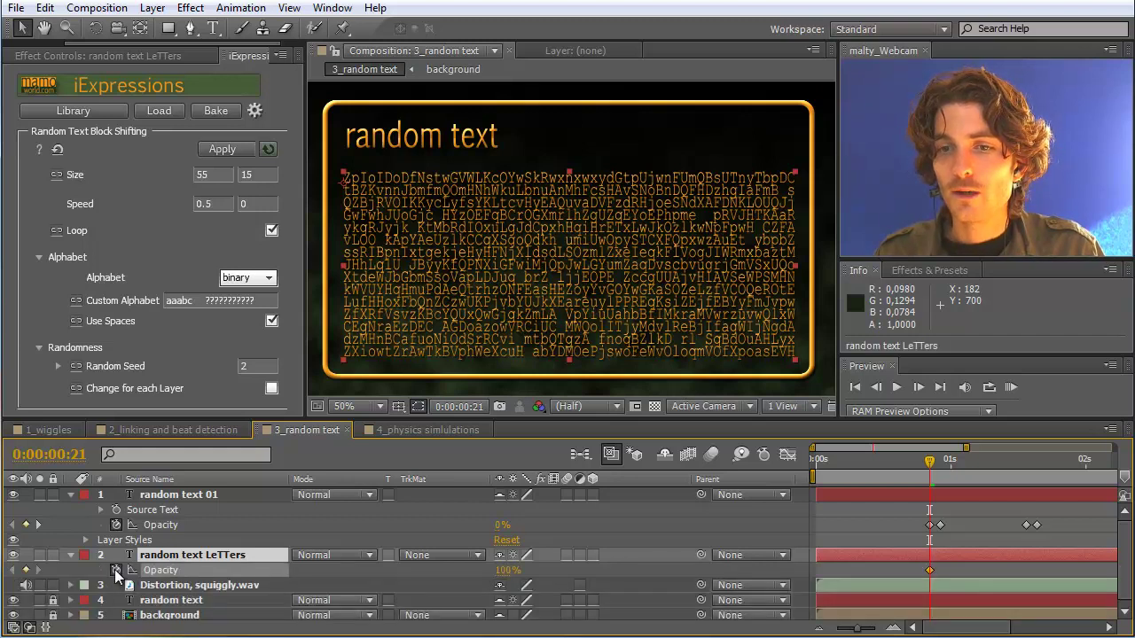
Set the random text LeTTers layer's opacity to 0% at 0:00:00:23
drag(935, 471, 941, 468)
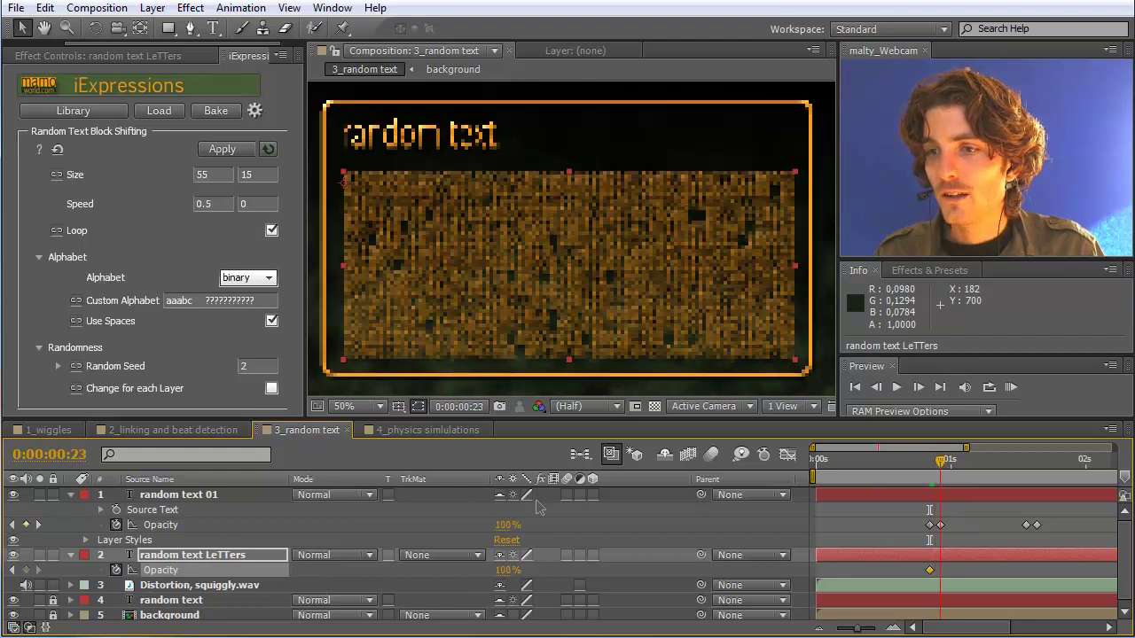
click(507, 570)
text(0)
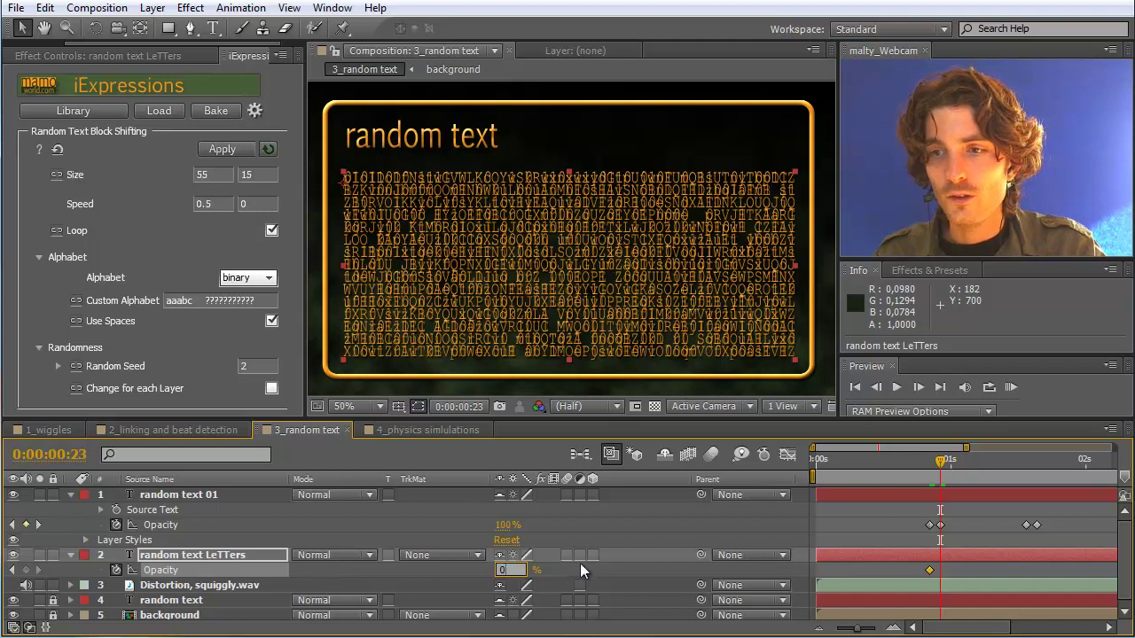
key(Return)
key(Page_Down)
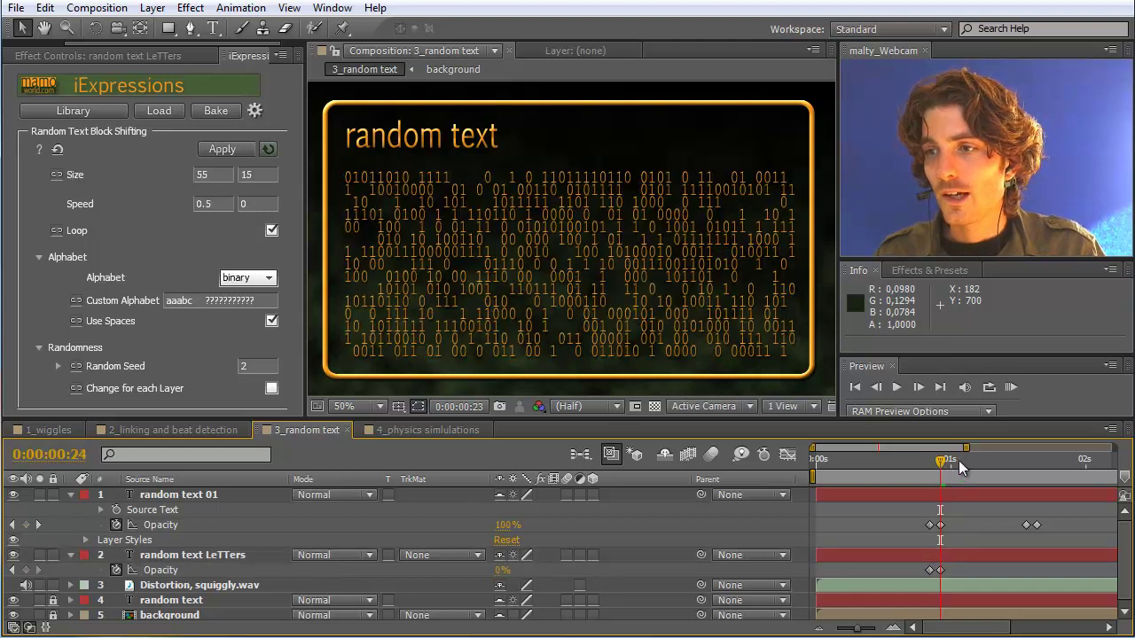
Undo the removal of the random text LeTTers layer's Opacity keyframes, with the current time at 0:00:01:14
drag(1004, 460, 1027, 460)
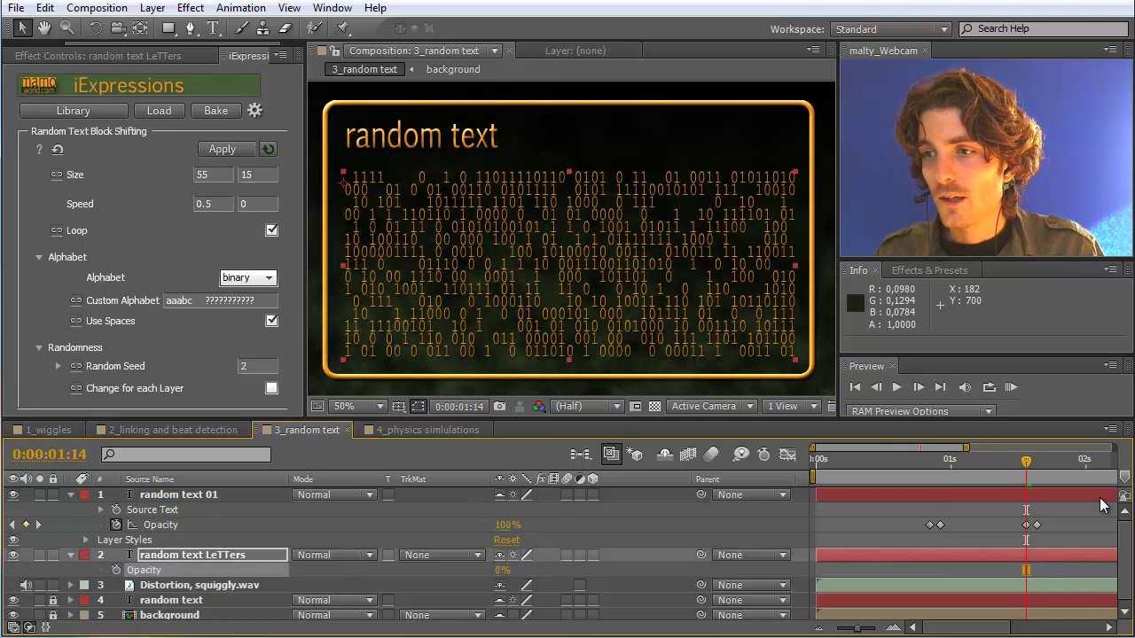
drag(1034, 470, 1044, 470)
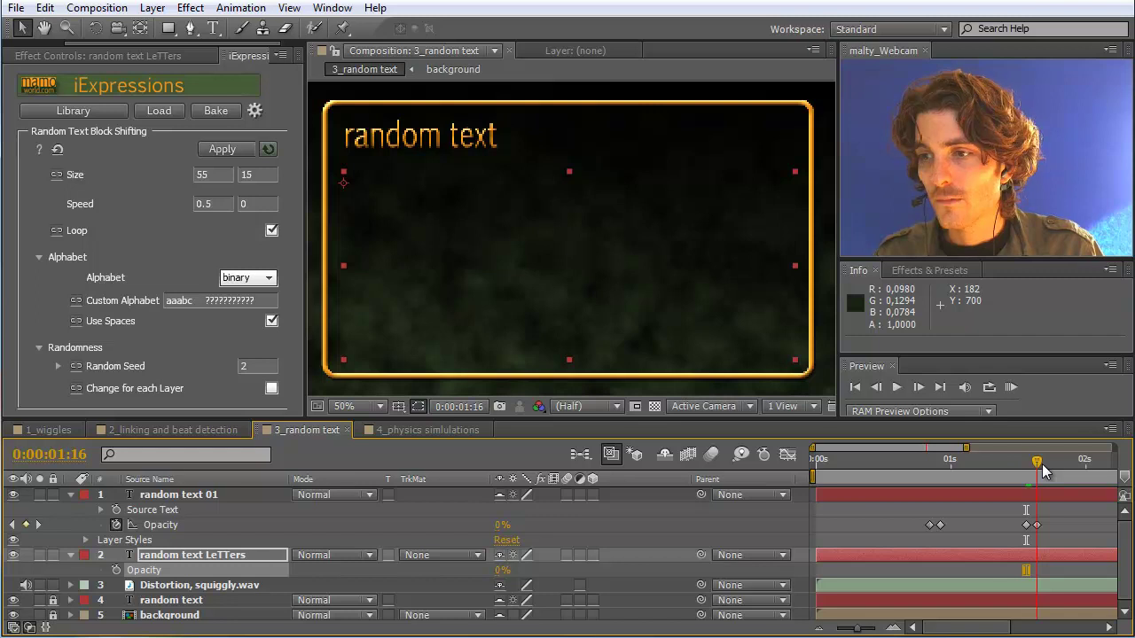
click(53, 9)
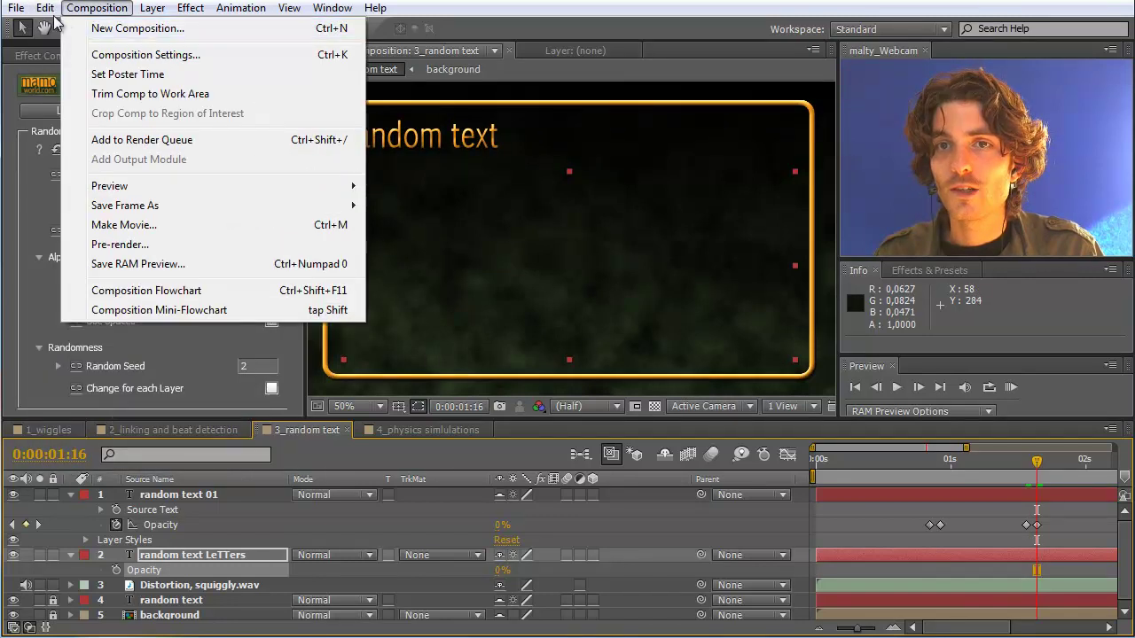
click(63, 26)
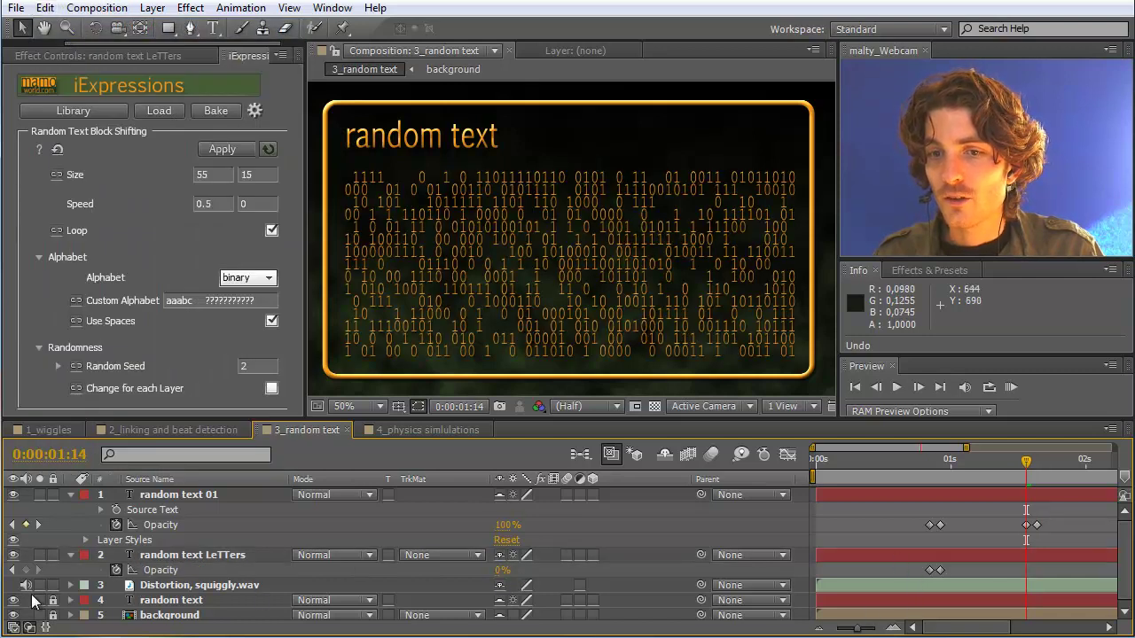
Add an Opacity keyframe to random text LeTTers at 0:00:01:14 and set its opacity to 100% at 0:00:01:16
click(27, 570)
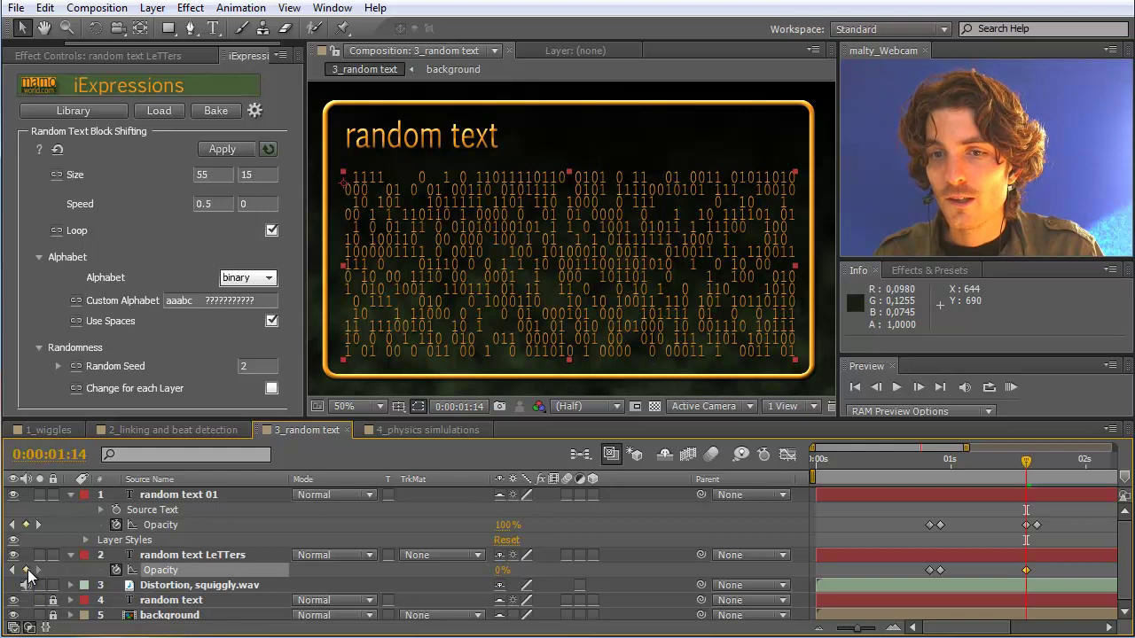
drag(1031, 460, 1043, 460)
click(502, 570)
text(100)
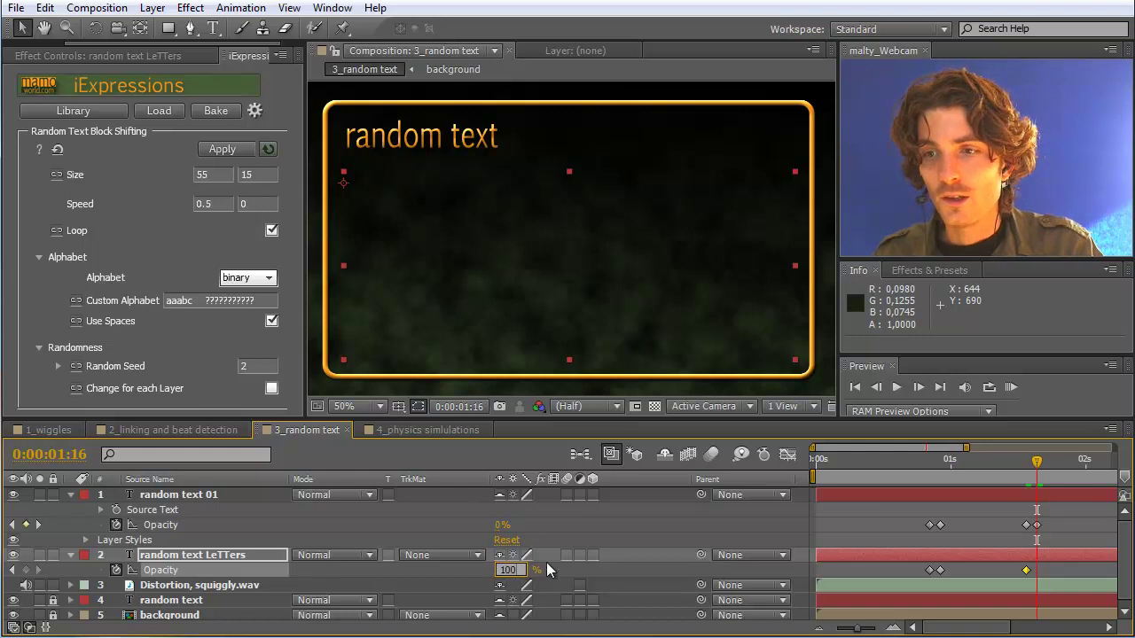
click(569, 528)
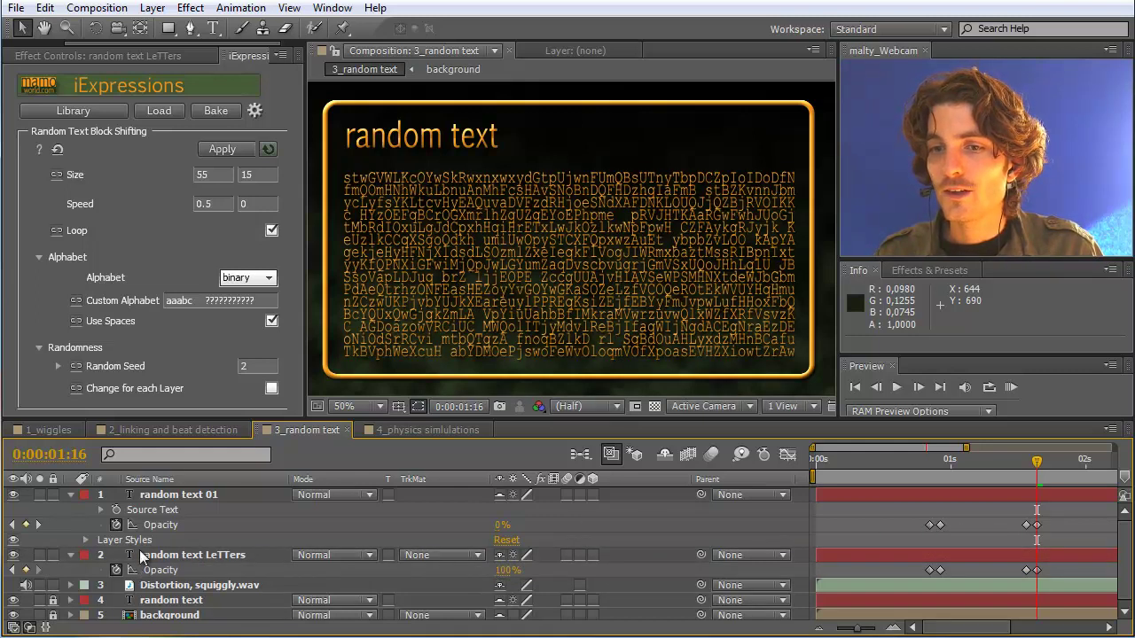
Move the current time to 0:00:00:12 and remove all Opacity keyframes from the random text LeTTers layer
drag(1037, 461, 1027, 463)
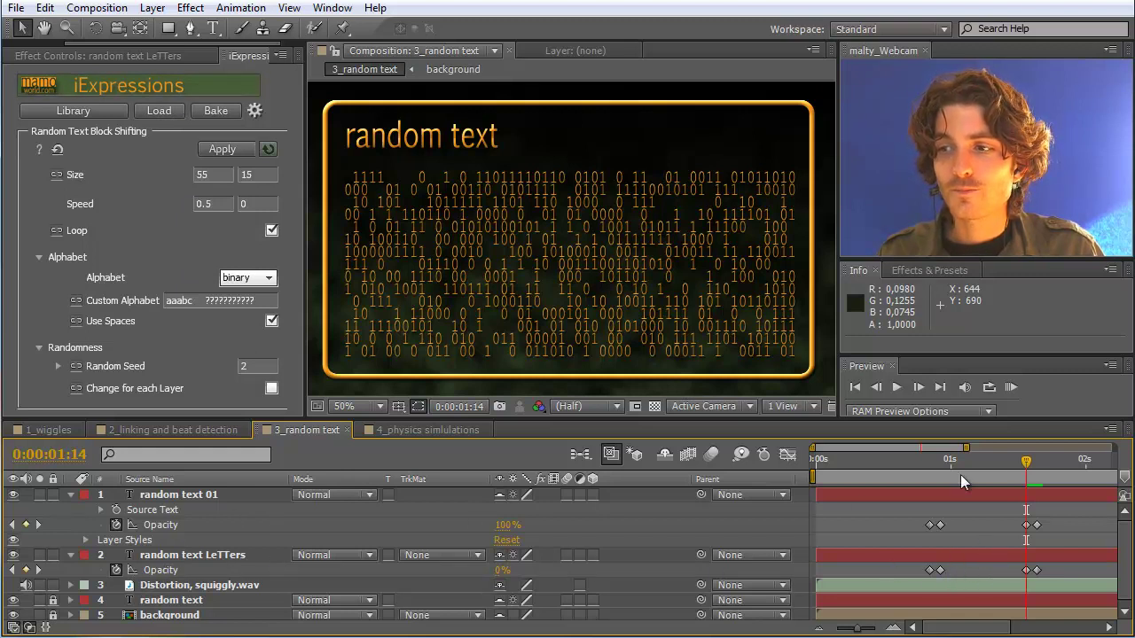
click(879, 456)
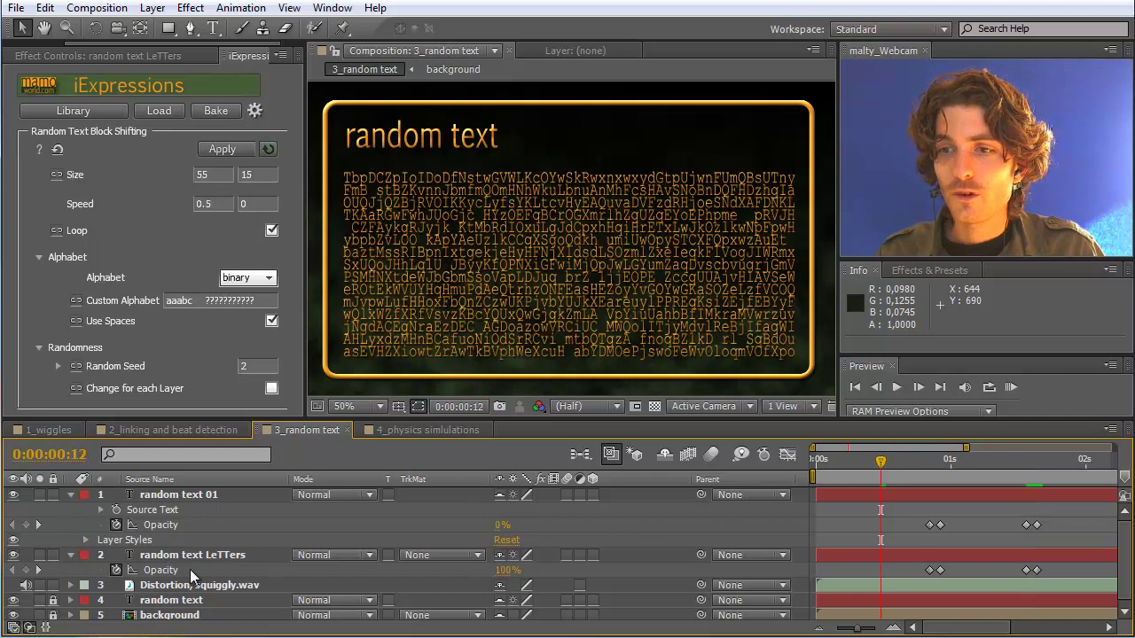
click(118, 568)
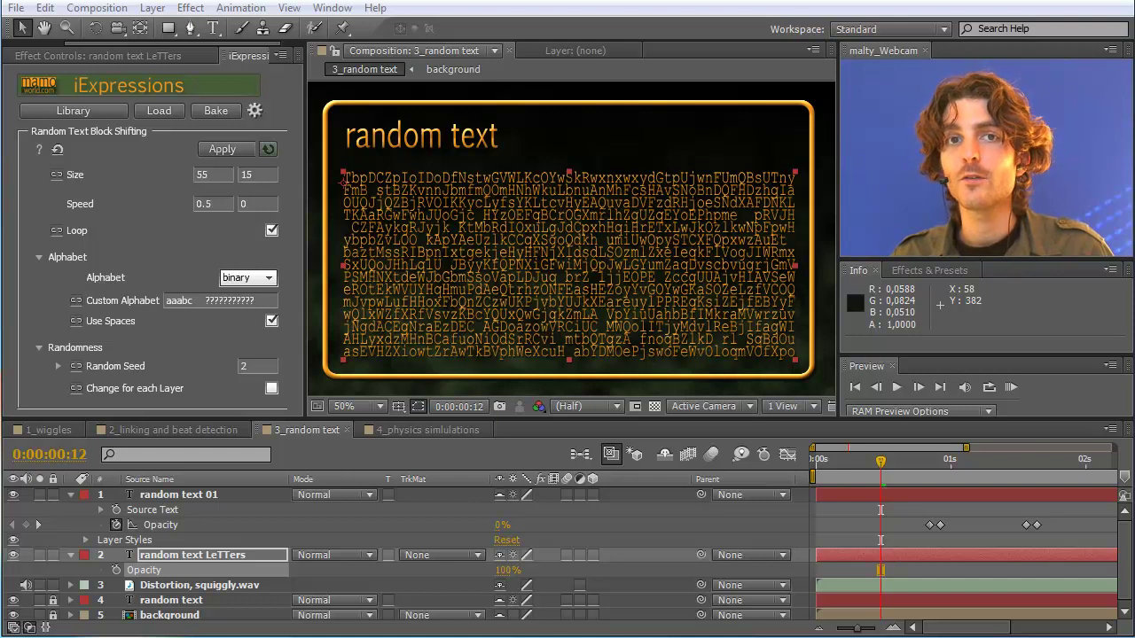
Load the Linear Link 1D iExpression from the Linking category of the iExpressions library
click(74, 110)
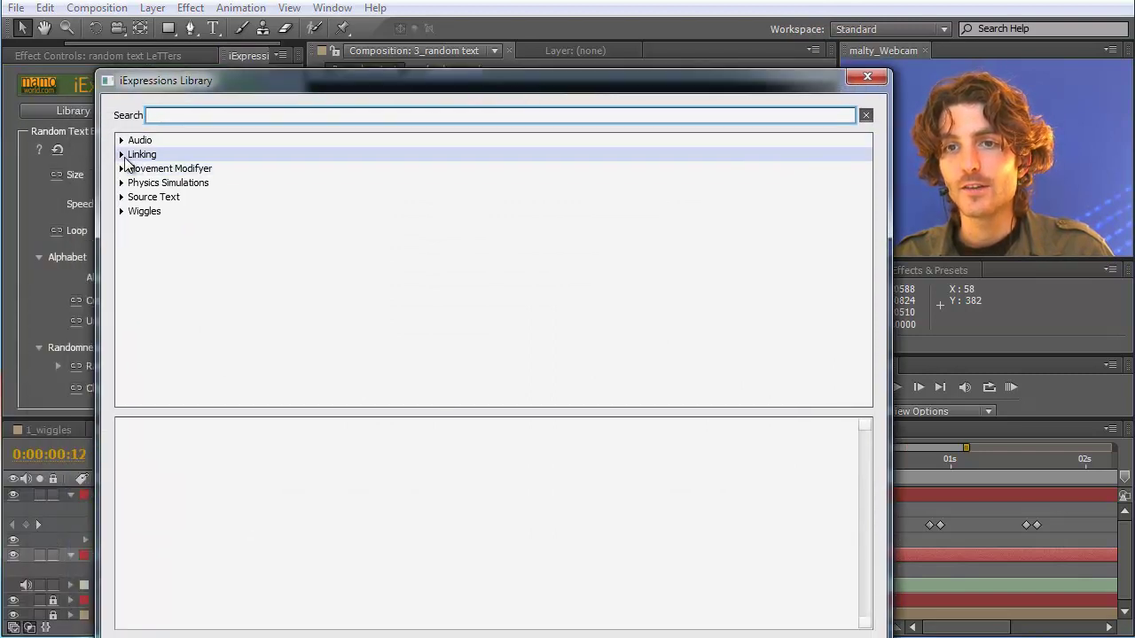
click(126, 157)
click(123, 156)
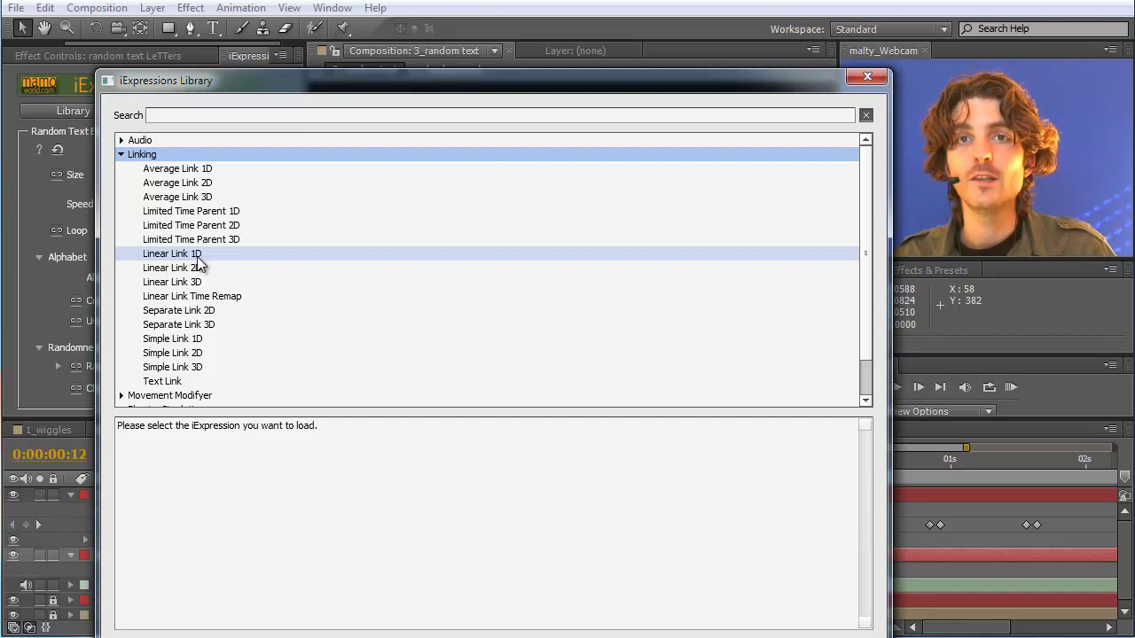
click(197, 256)
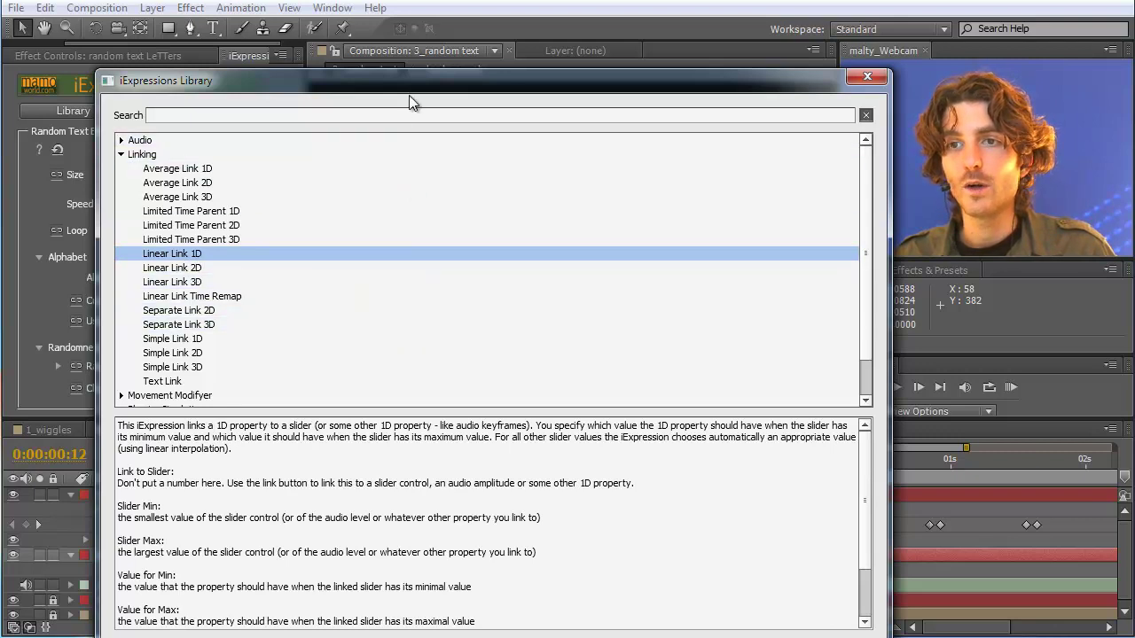
drag(409, 95, 411, 59)
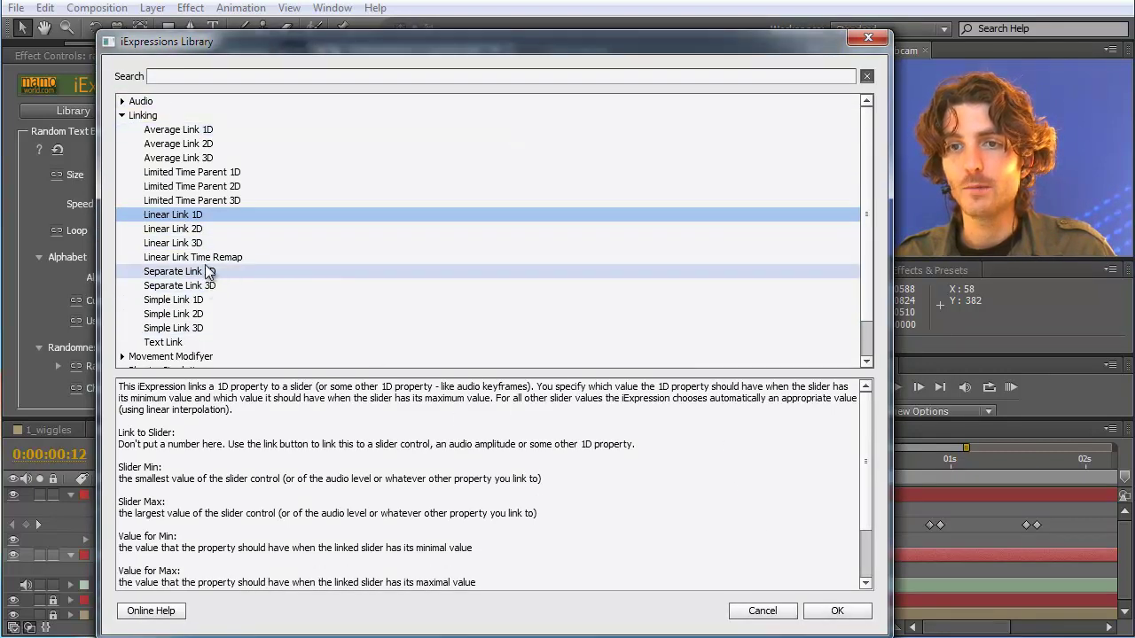
click(849, 620)
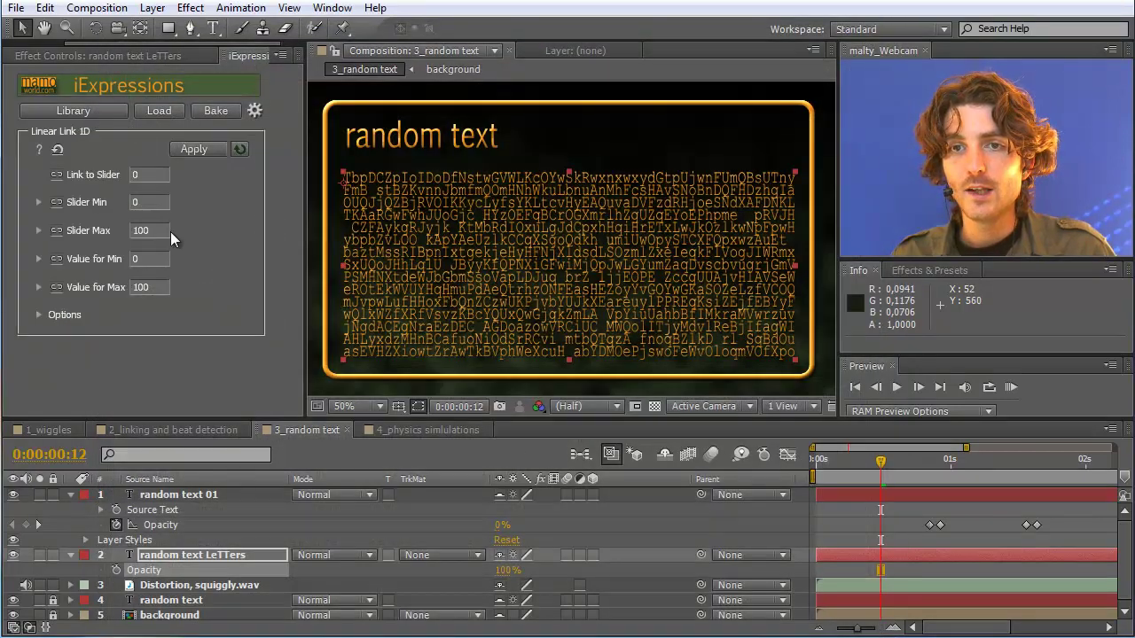
Link the Linear Link 1D iExpression's Link to Slider parameter to the Opacity of random text 01
mouse_move(96, 174)
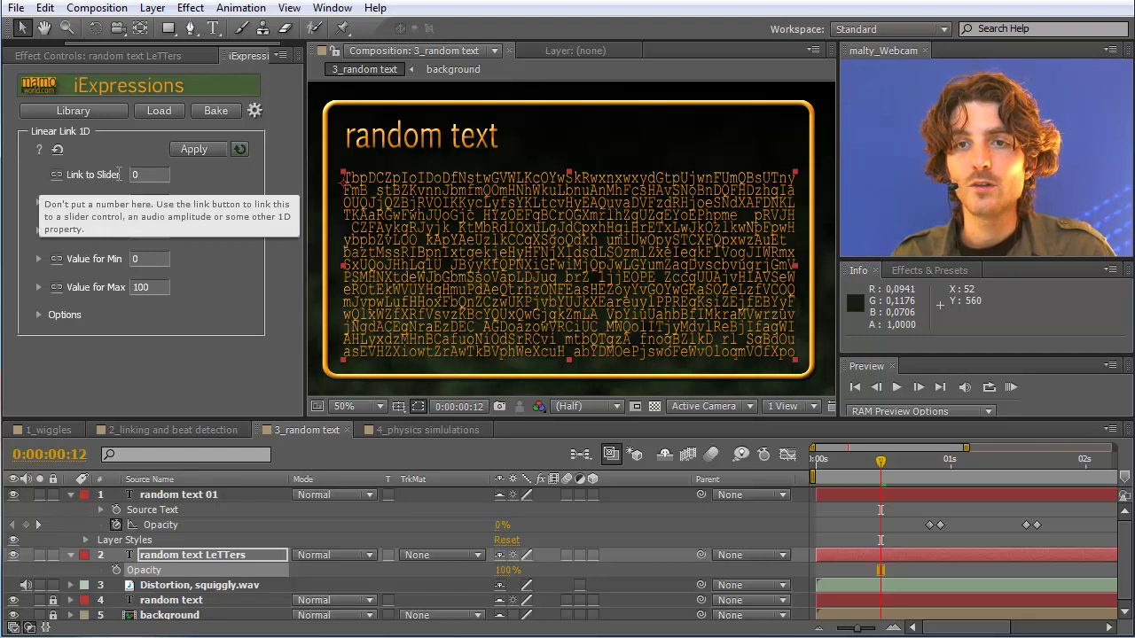
mouse_move(150, 200)
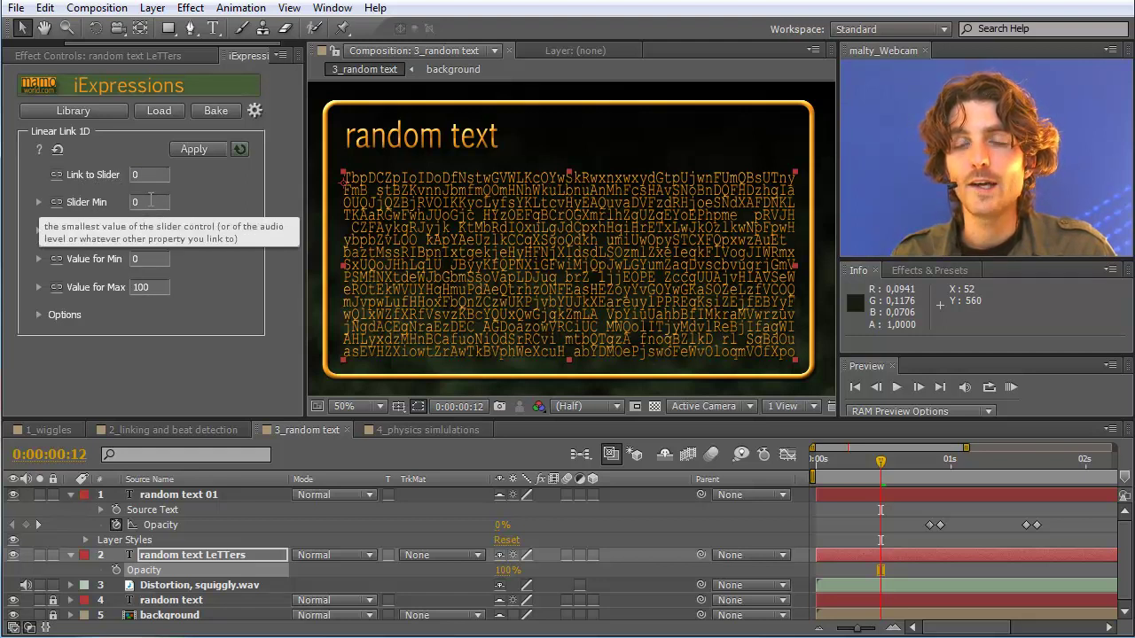
click(161, 525)
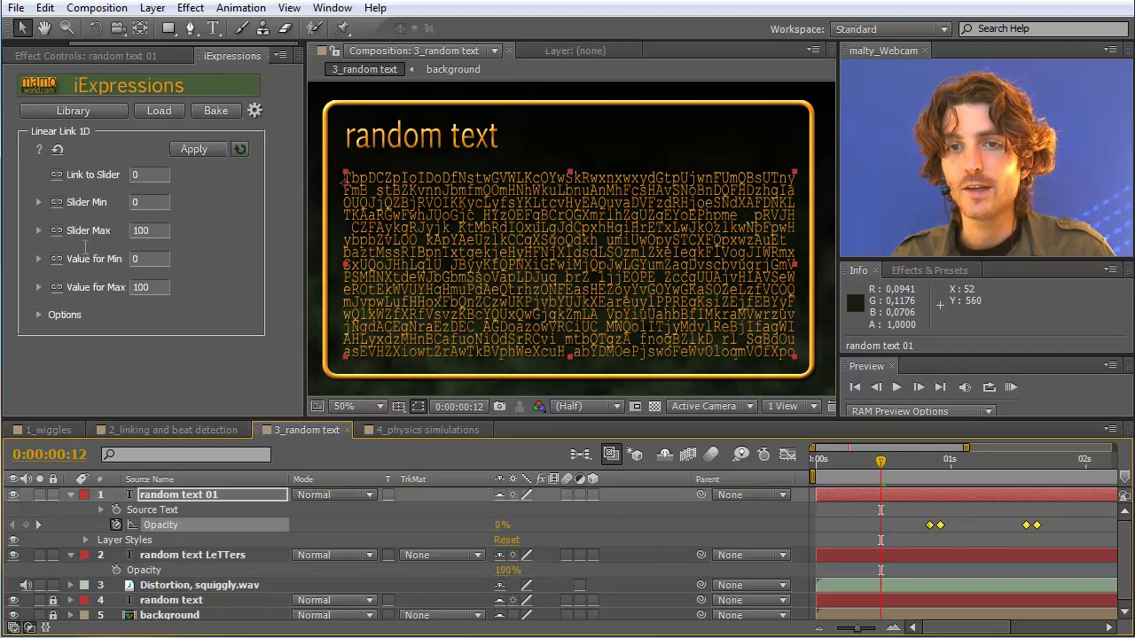
click(56, 174)
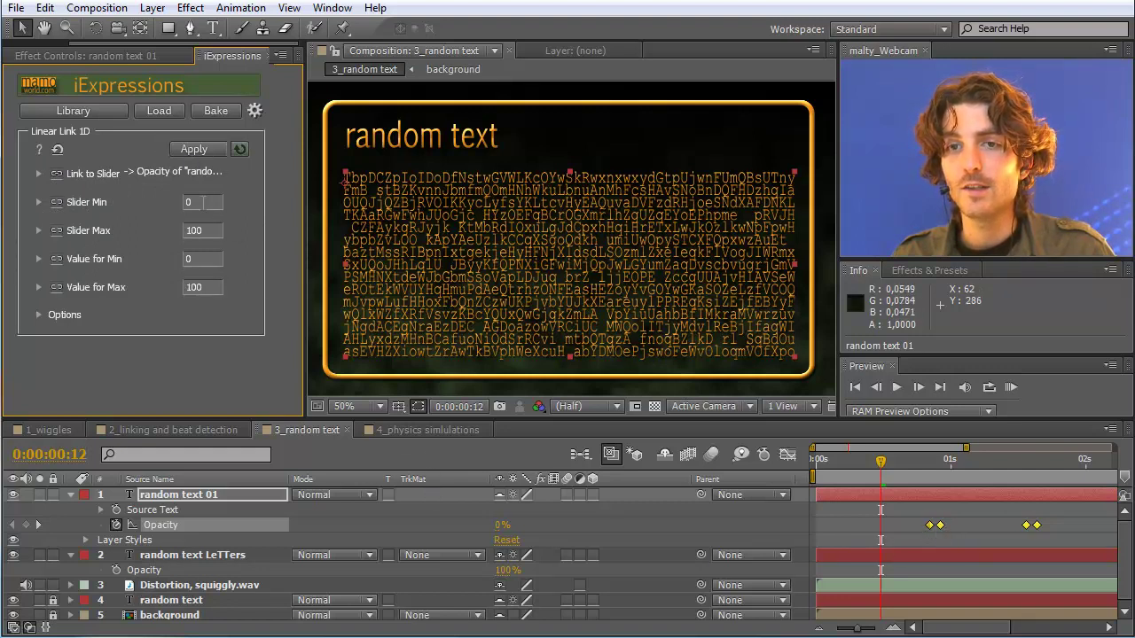
Set Value for Min to 100 and Value for Max to 0, and apply Linear Link 1D to random text LeTTers' Opacity
click(147, 570)
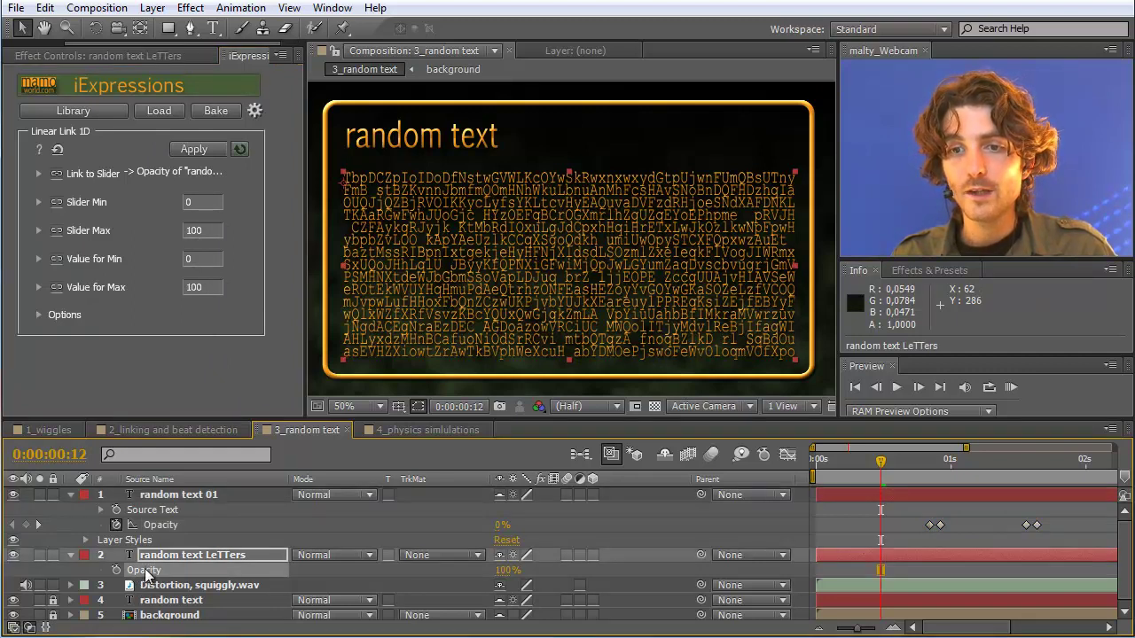
click(189, 202)
click(199, 259)
text(100)
click(203, 229)
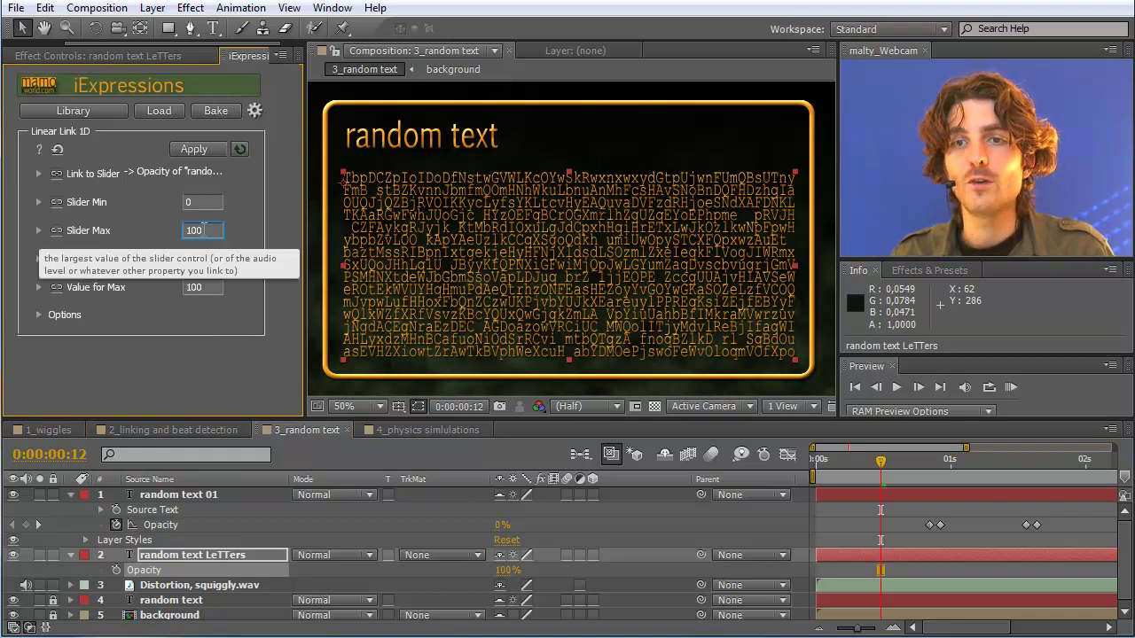
click(203, 286)
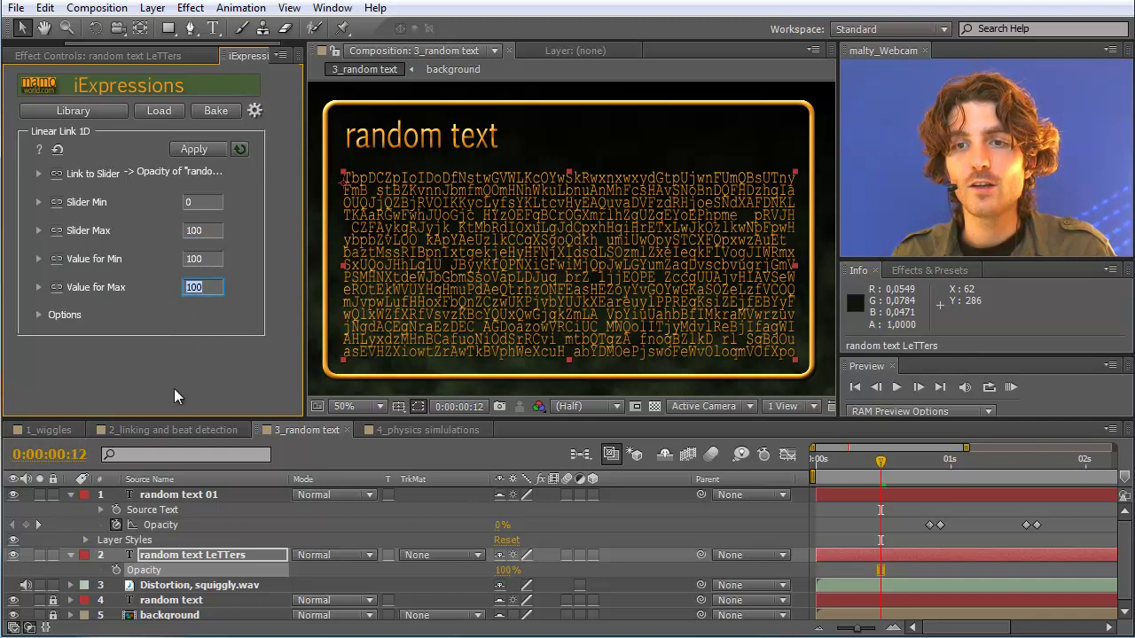
text(0)
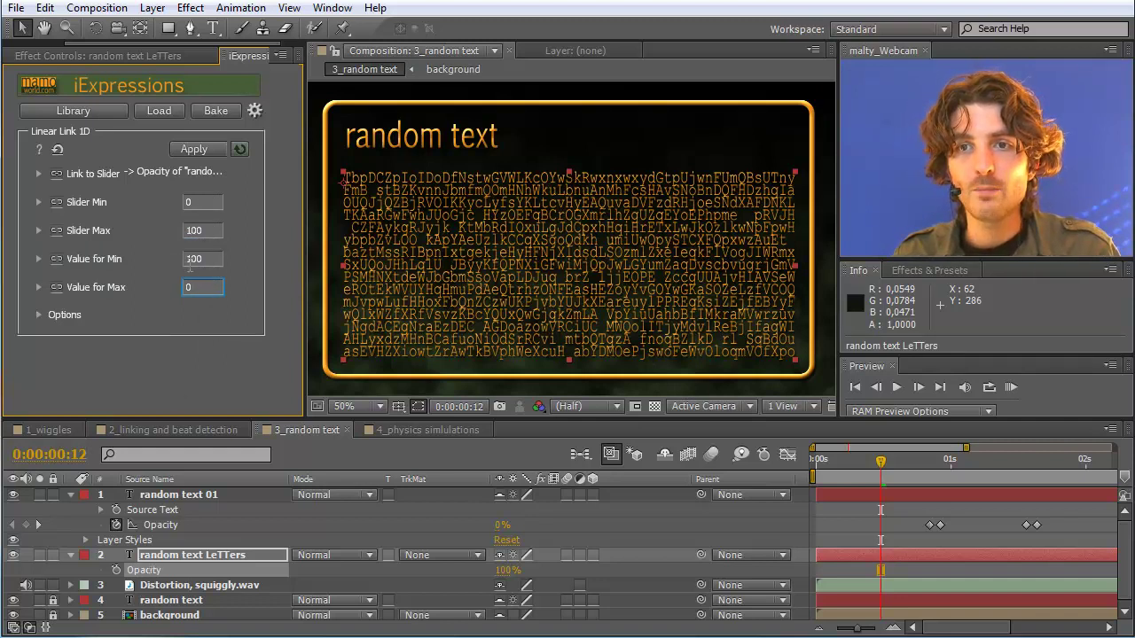
click(149, 574)
click(187, 151)
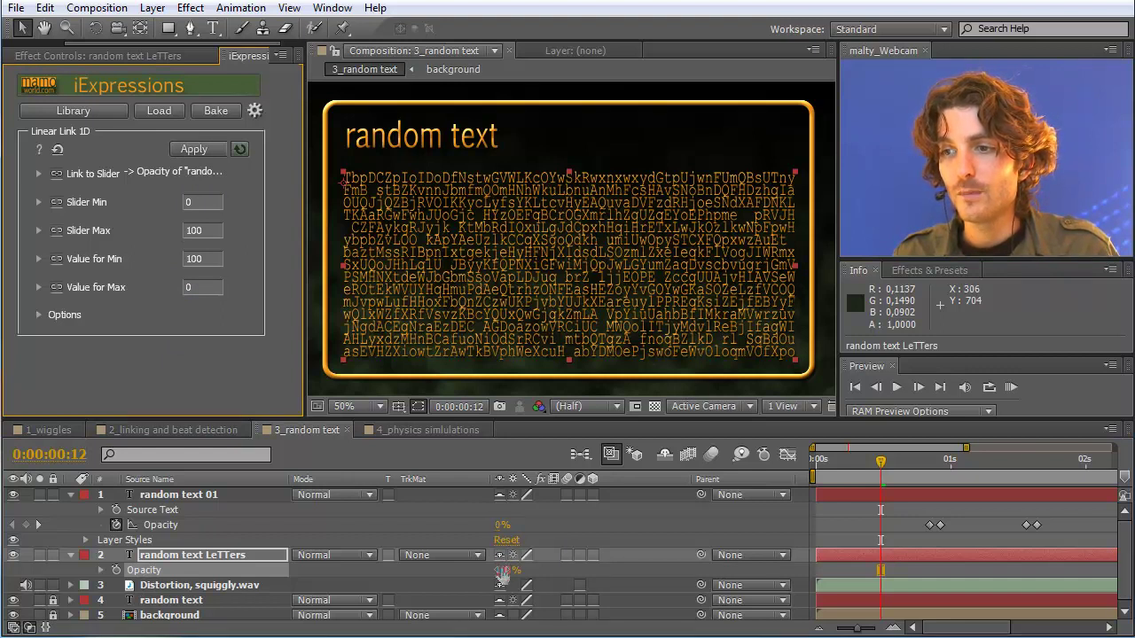
Scrub the current time between 0:00:00:13 and 0:00:01:01 to compare the opacities of random text 01 and random text LeTTers
click(888, 460)
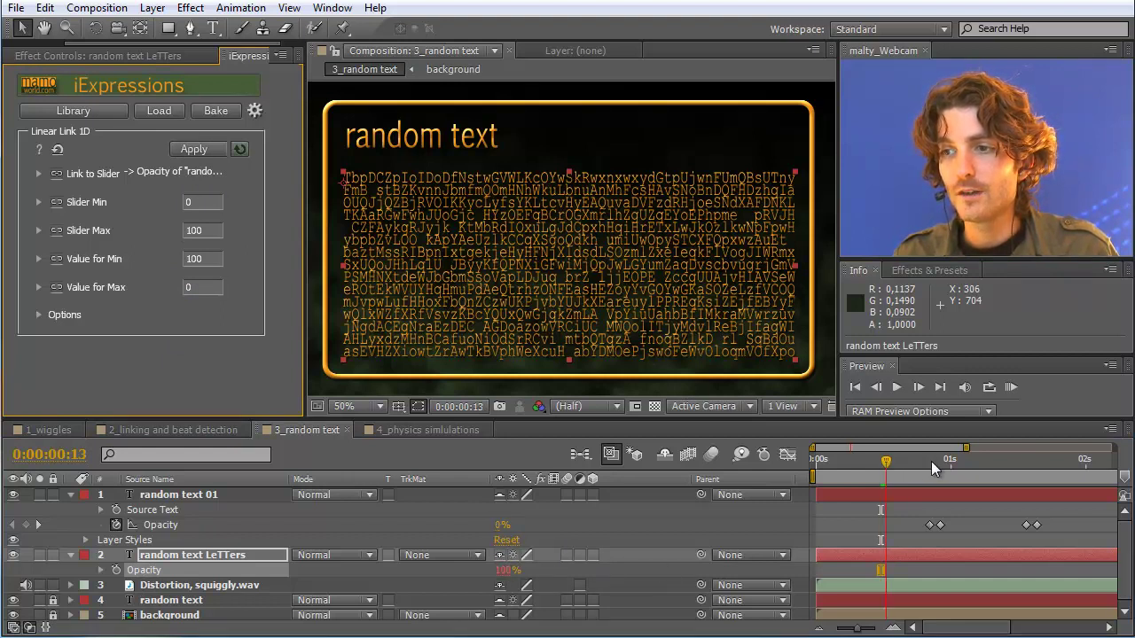
click(934, 461)
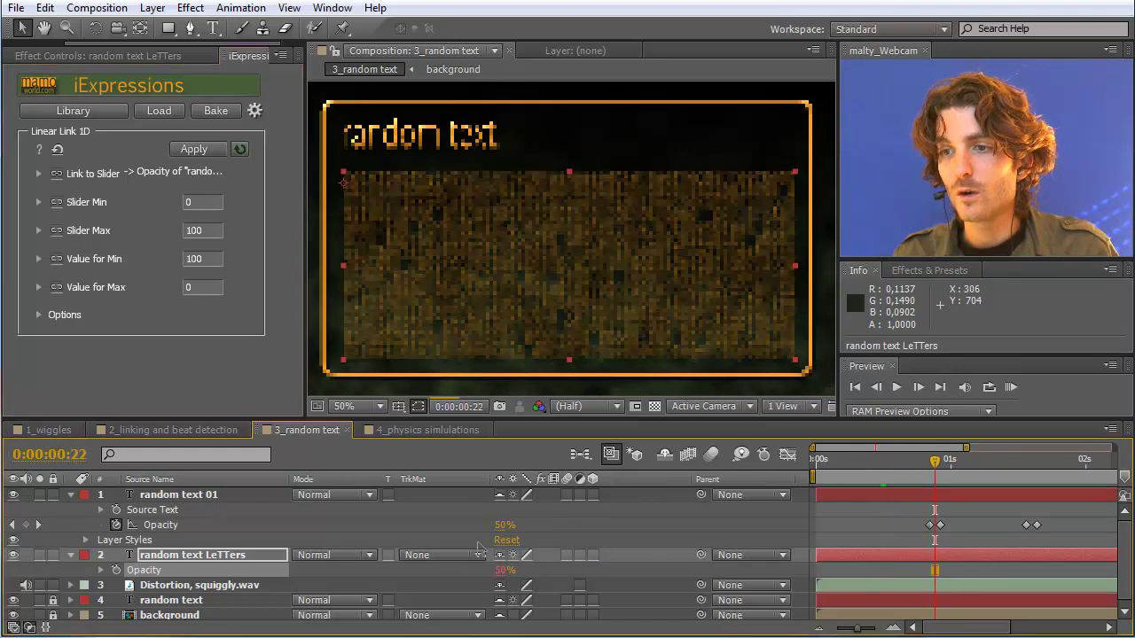
drag(935, 461, 954, 462)
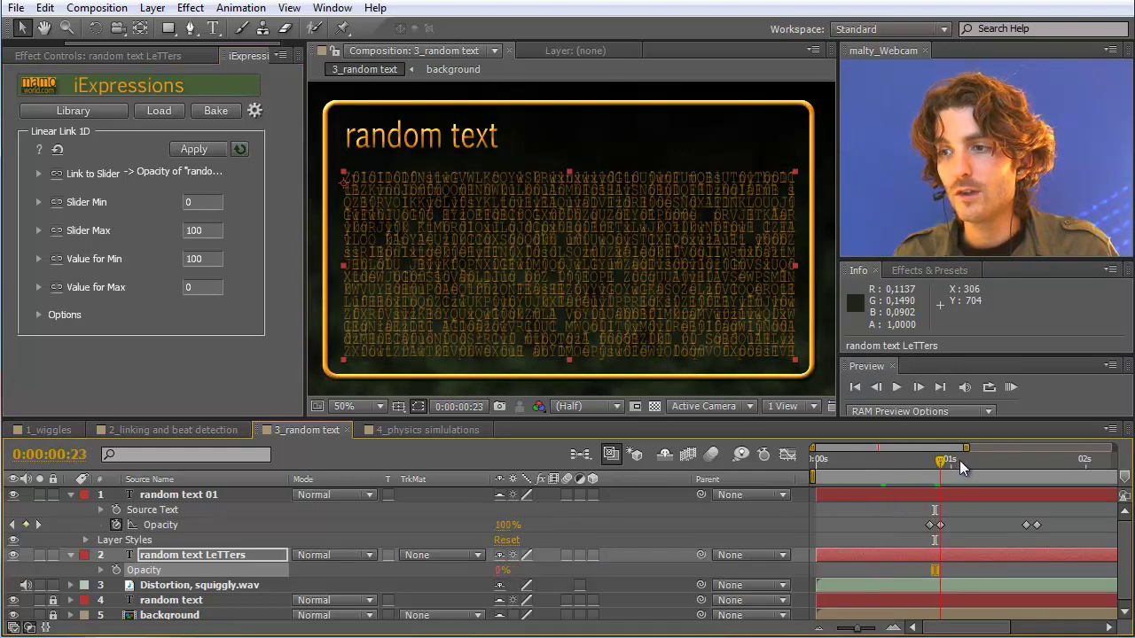
click(959, 460)
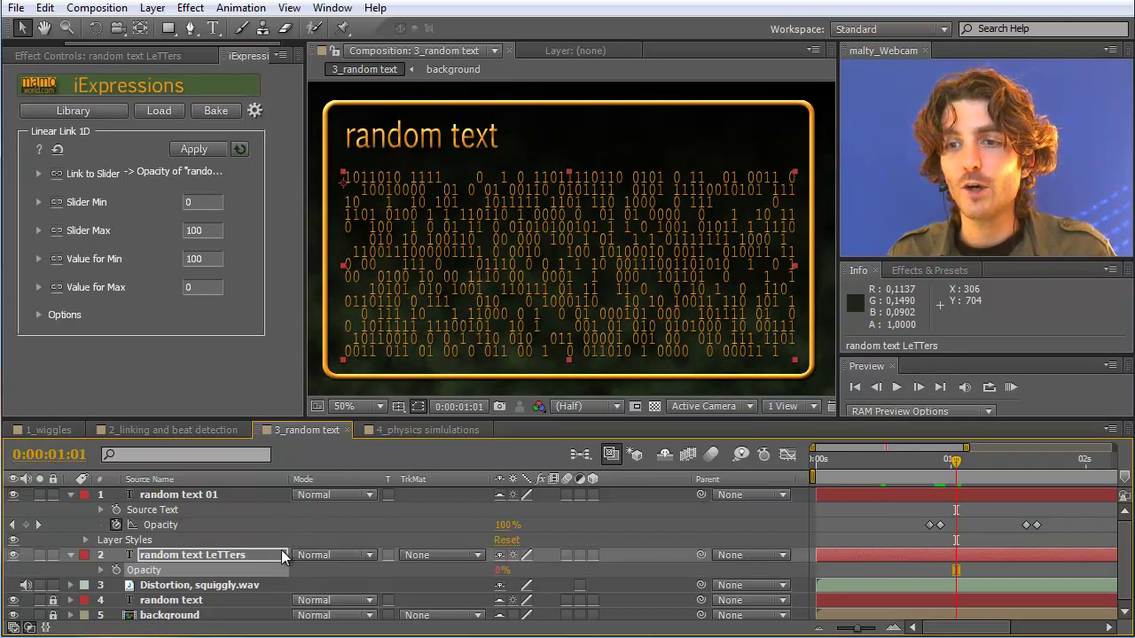
click(150, 524)
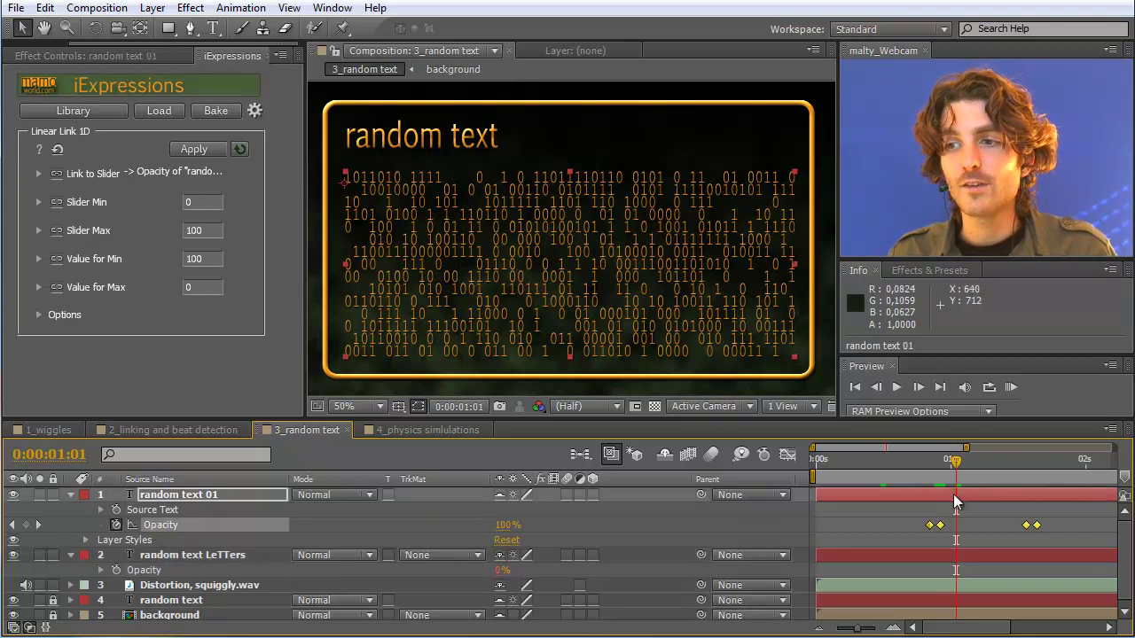
drag(955, 460, 925, 467)
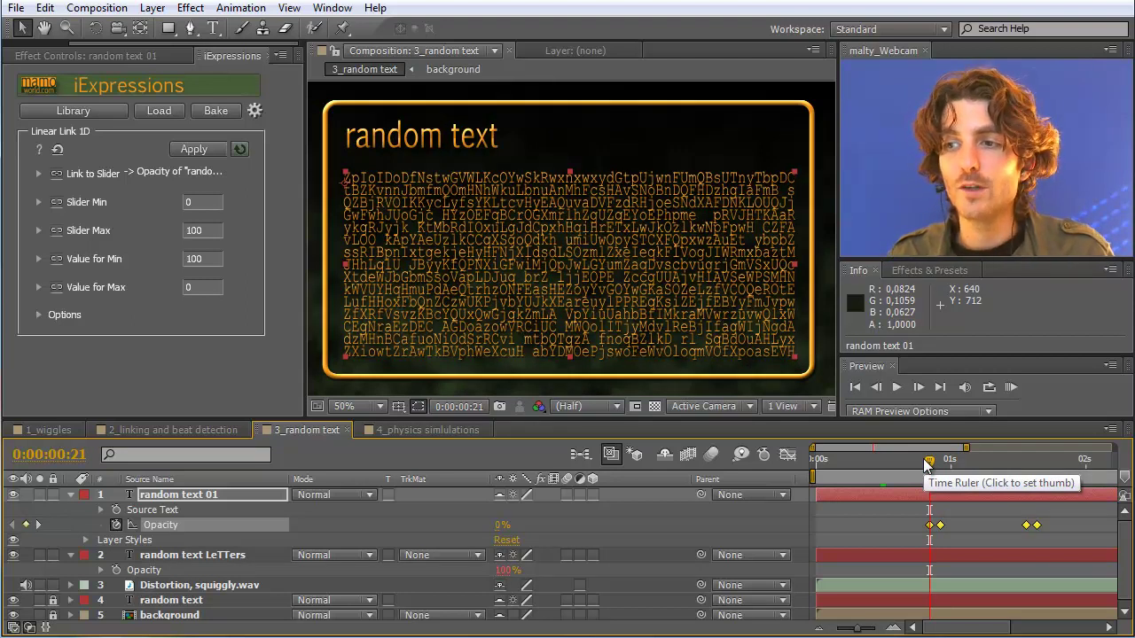
drag(930, 461, 953, 462)
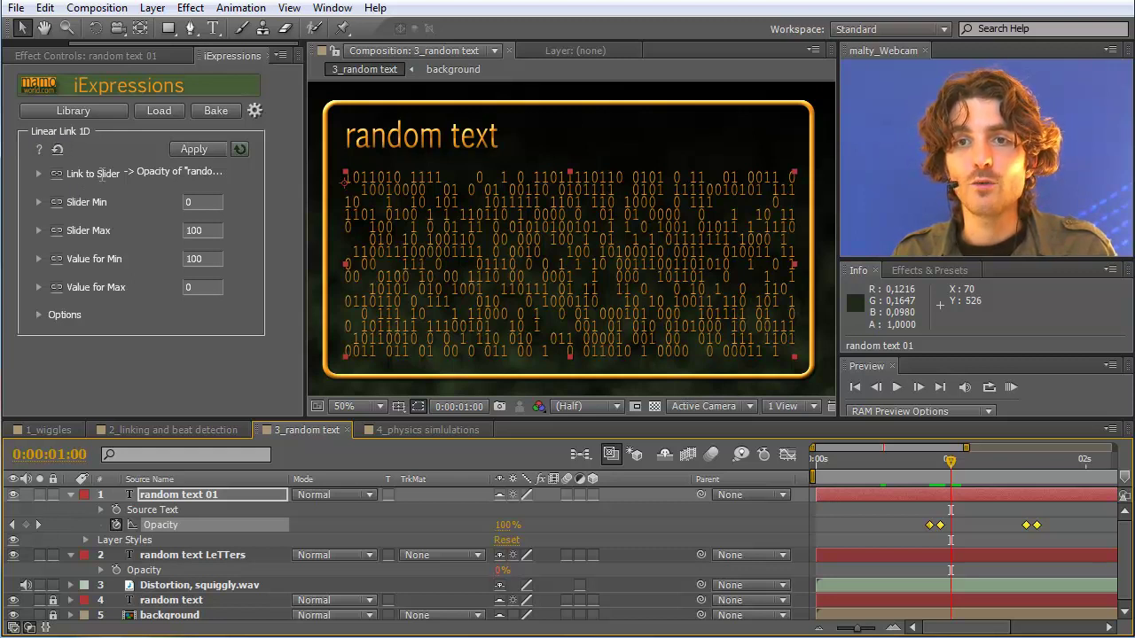
Load the Simple Link 1D iExpression from the Linking category of the iExpressions library
mouse_move(94, 168)
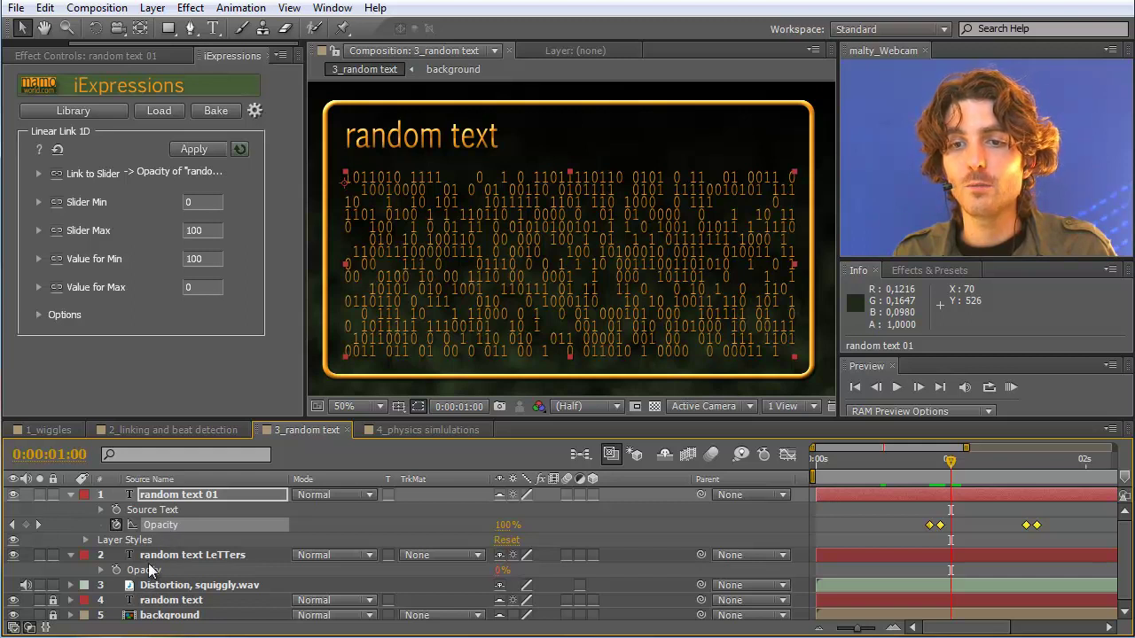
click(73, 110)
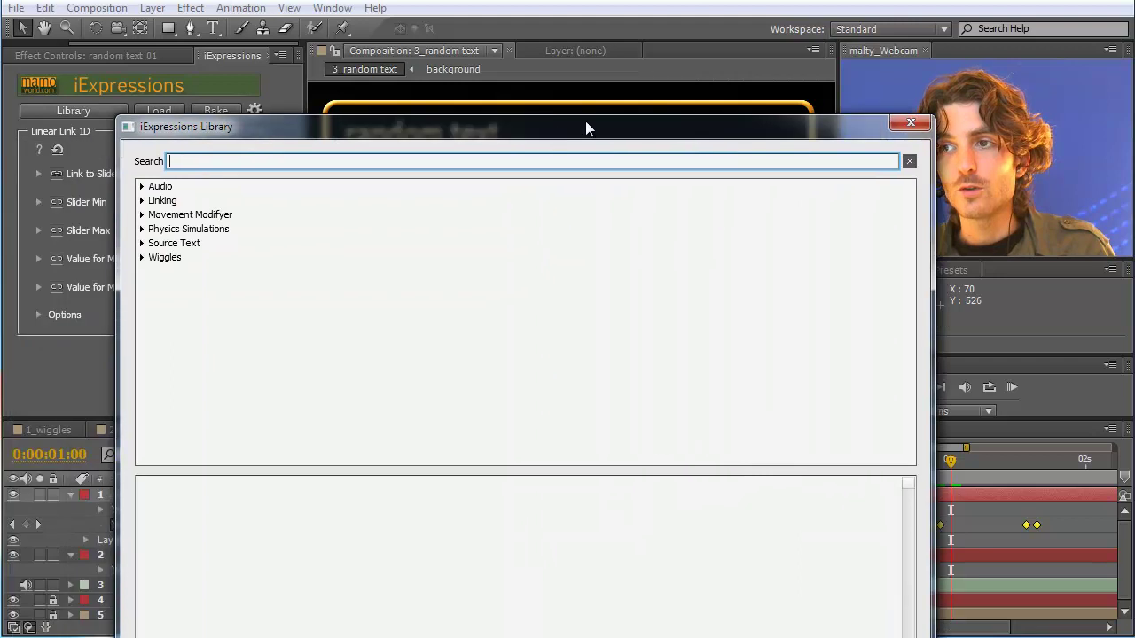
drag(585, 128, 615, 56)
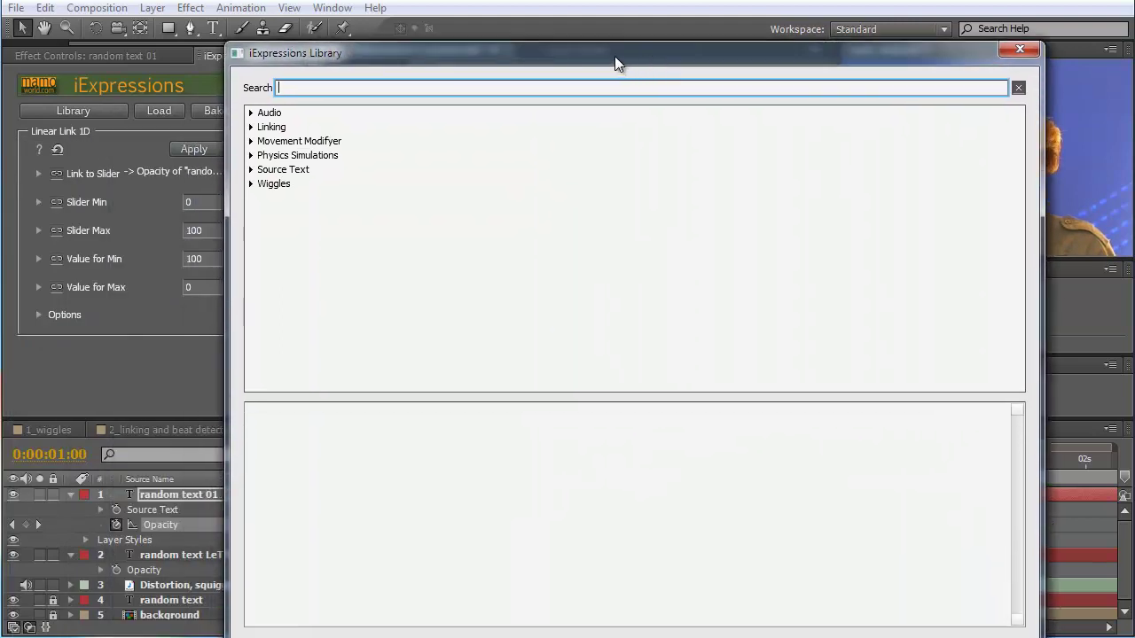
click(250, 127)
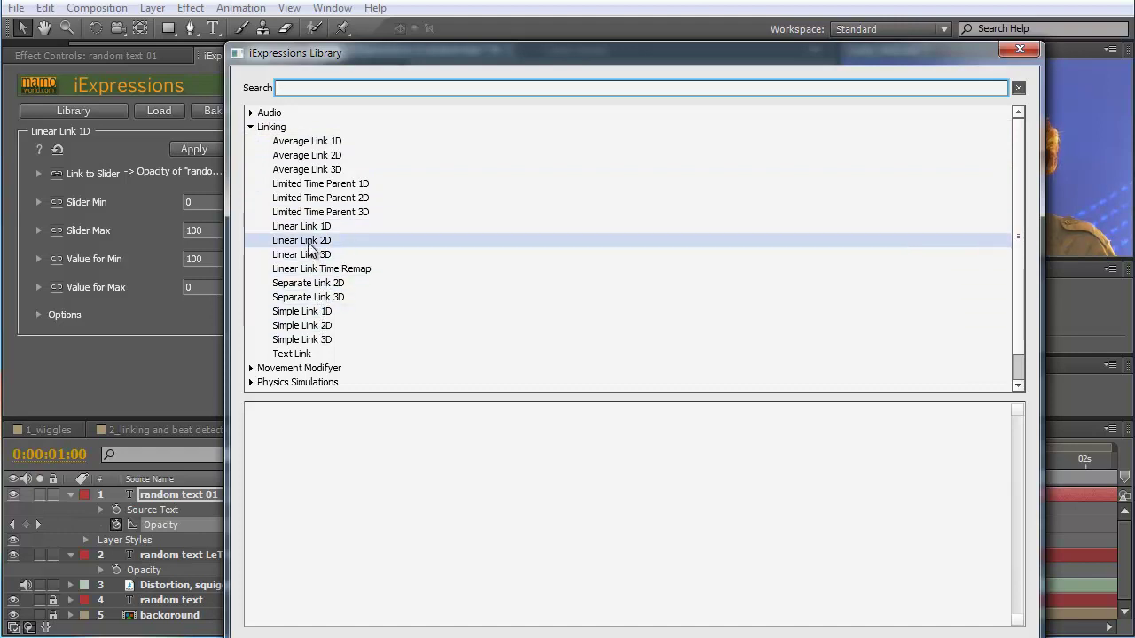
click(326, 315)
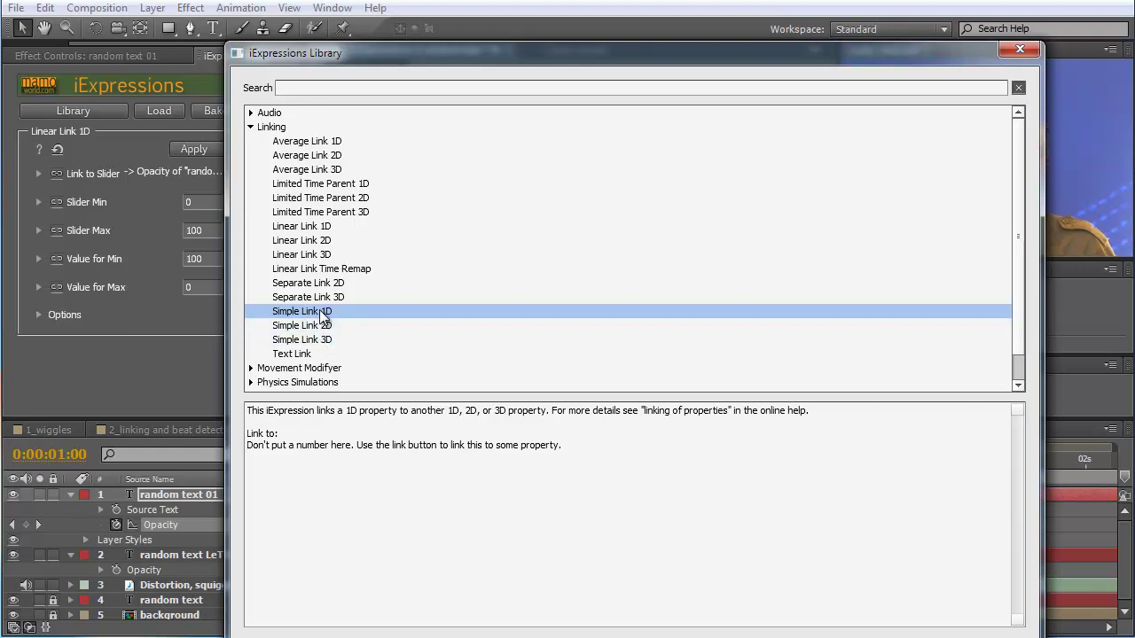
double_click(319, 309)
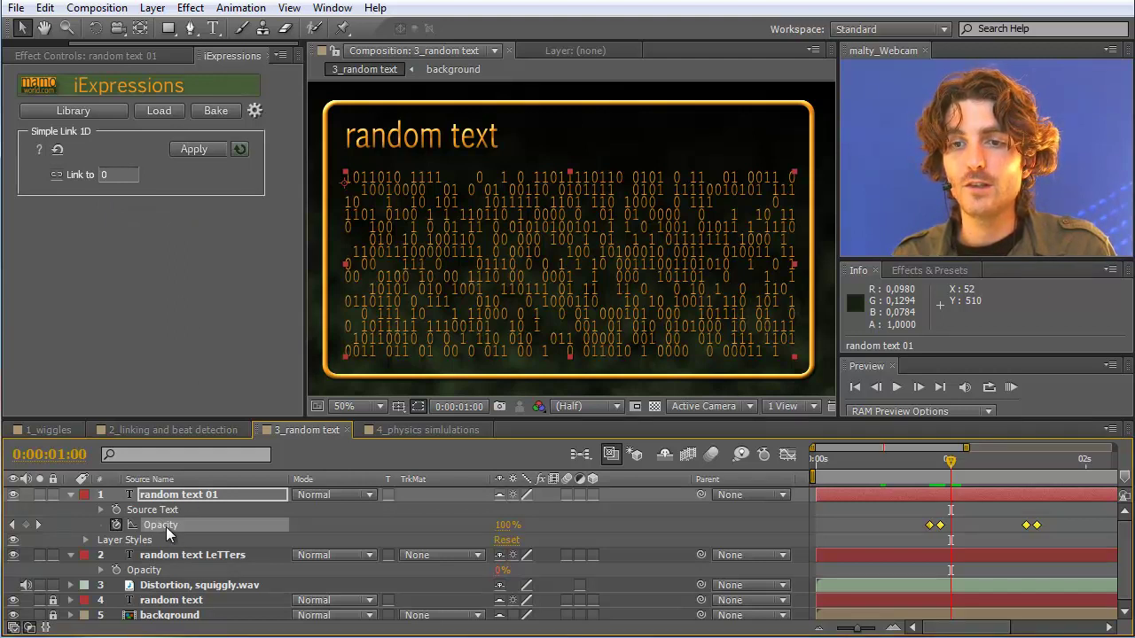
Link Simple Link 1D to random text 01's Opacity, apply it to random text LeTTers' Opacity, and check it at 0:00:00:22 and 0:00:00:13
click(56, 176)
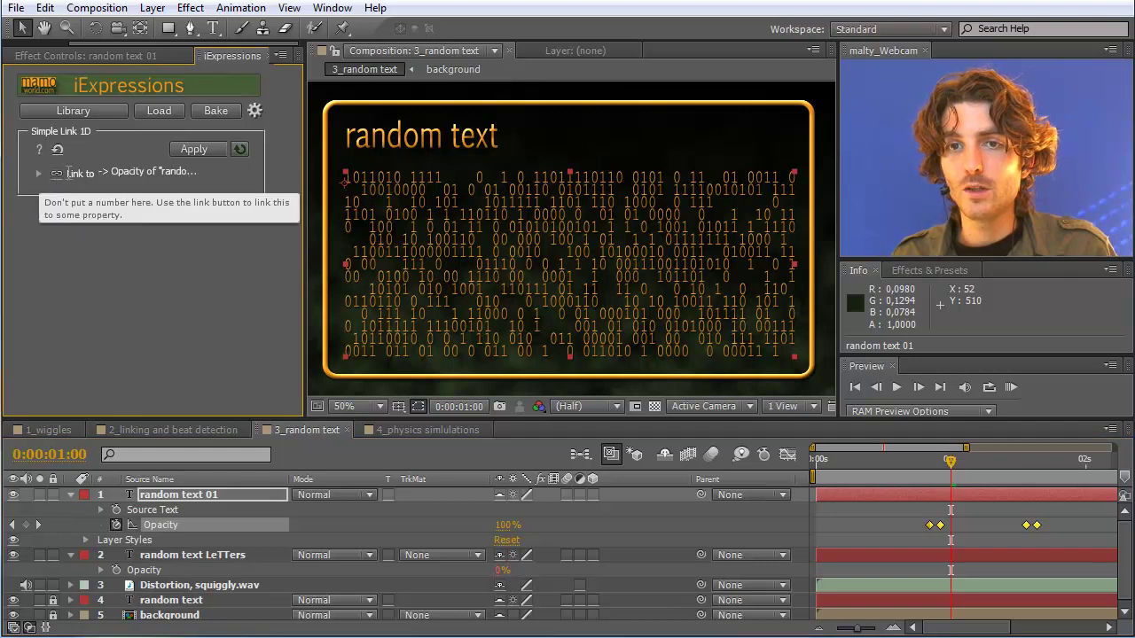
click(147, 569)
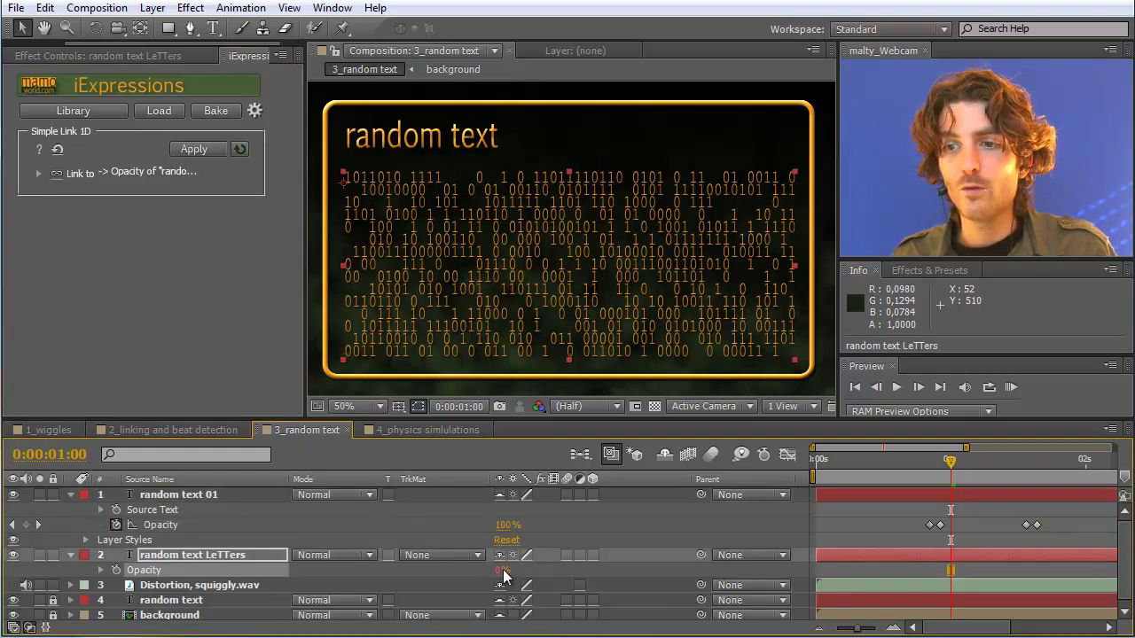
click(186, 149)
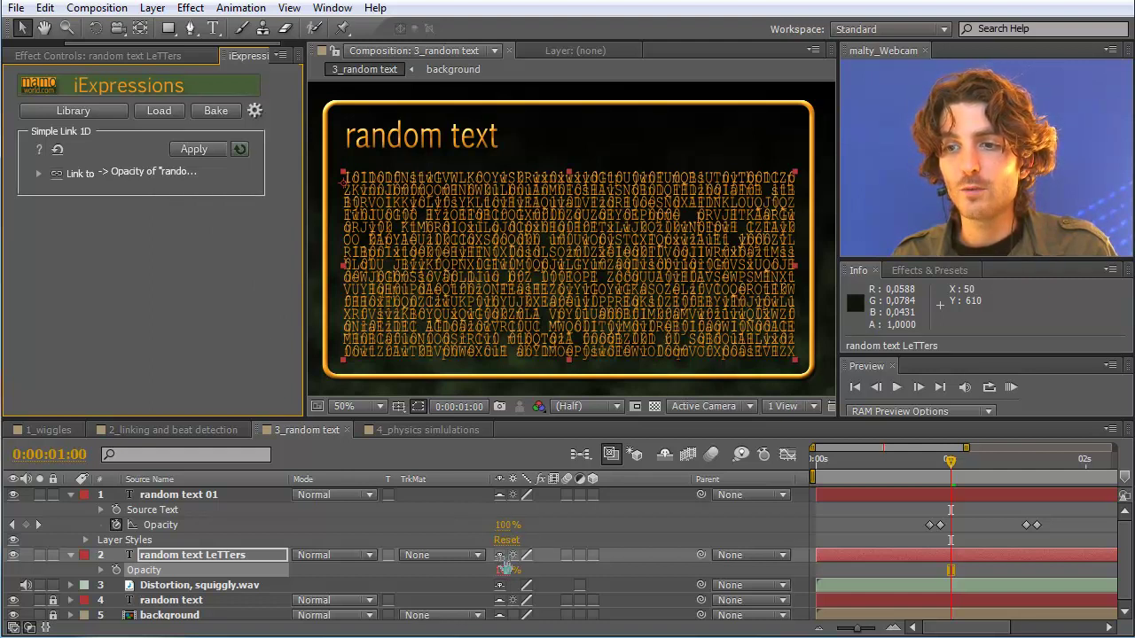
drag(949, 462, 932, 468)
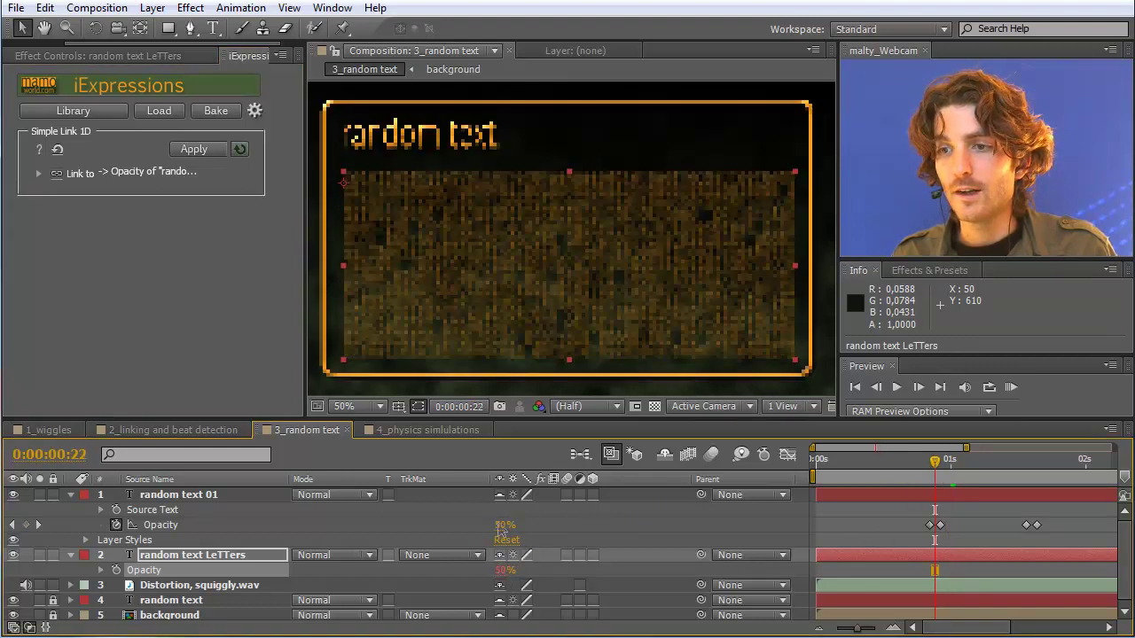
click(884, 452)
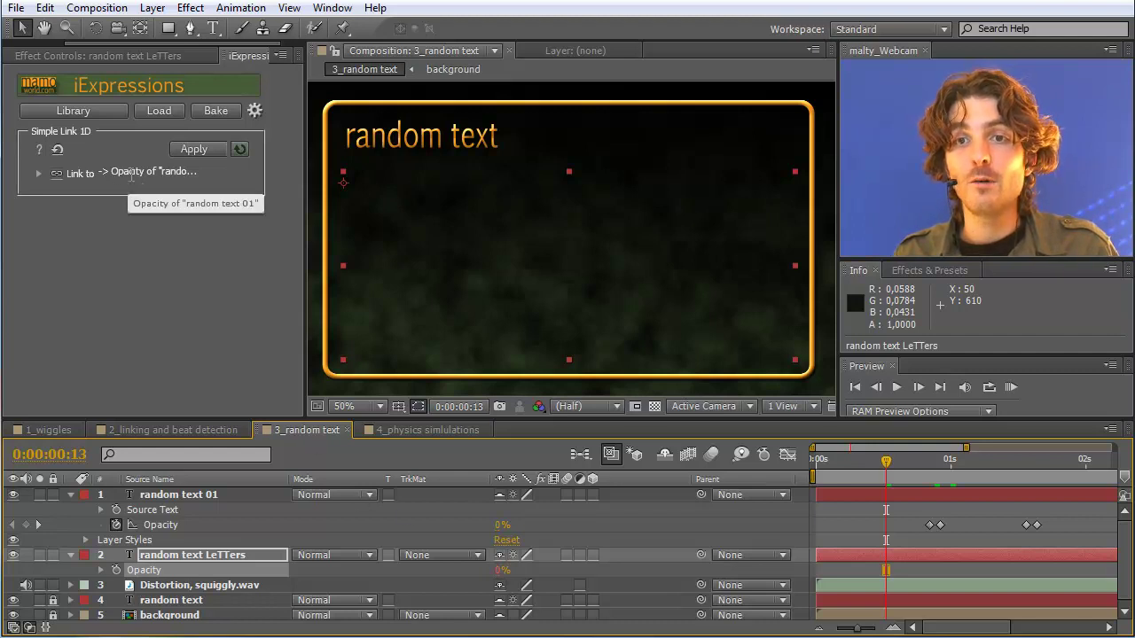
Expand the Link to options of the Simple Link 1D iExpression and set the Offset to 20
click(38, 170)
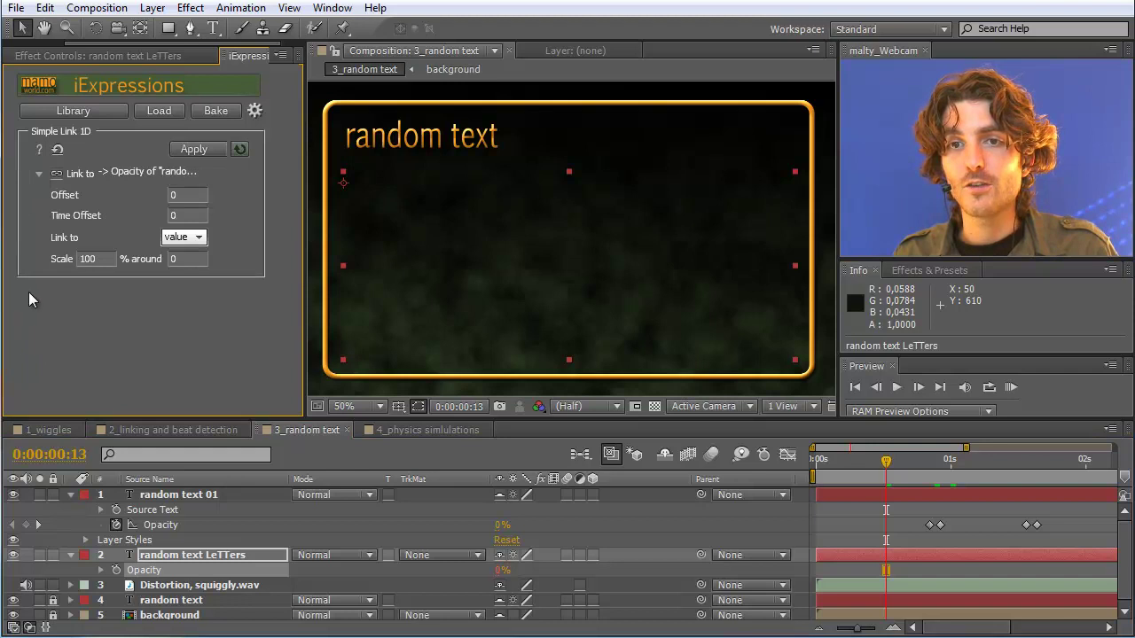
mouse_move(71, 194)
click(188, 193)
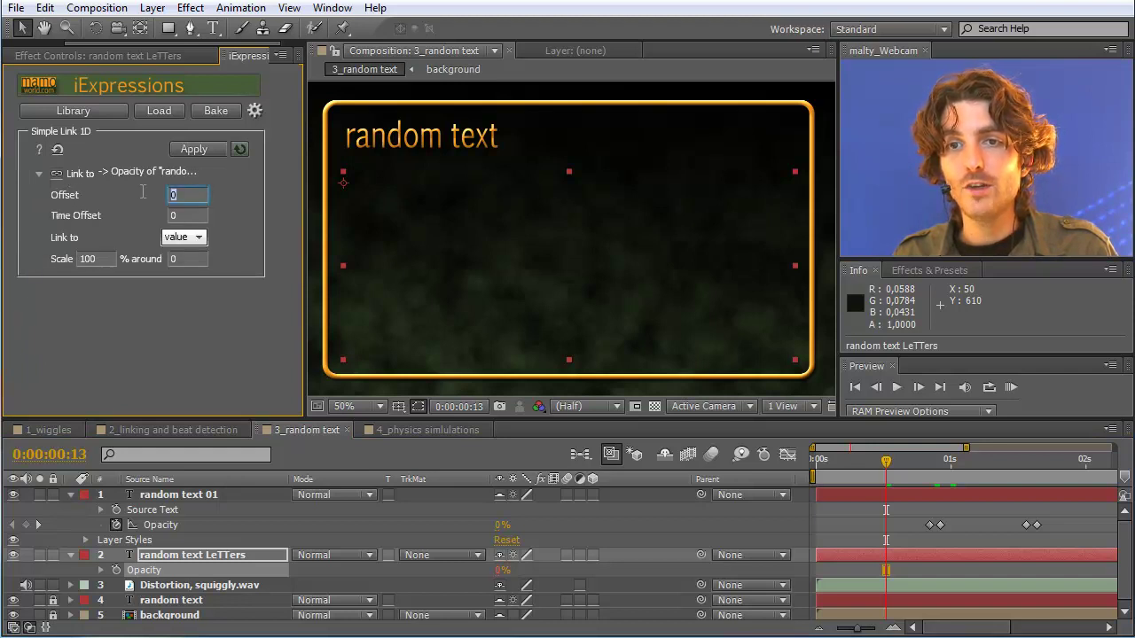
text(20)
key(Tab)
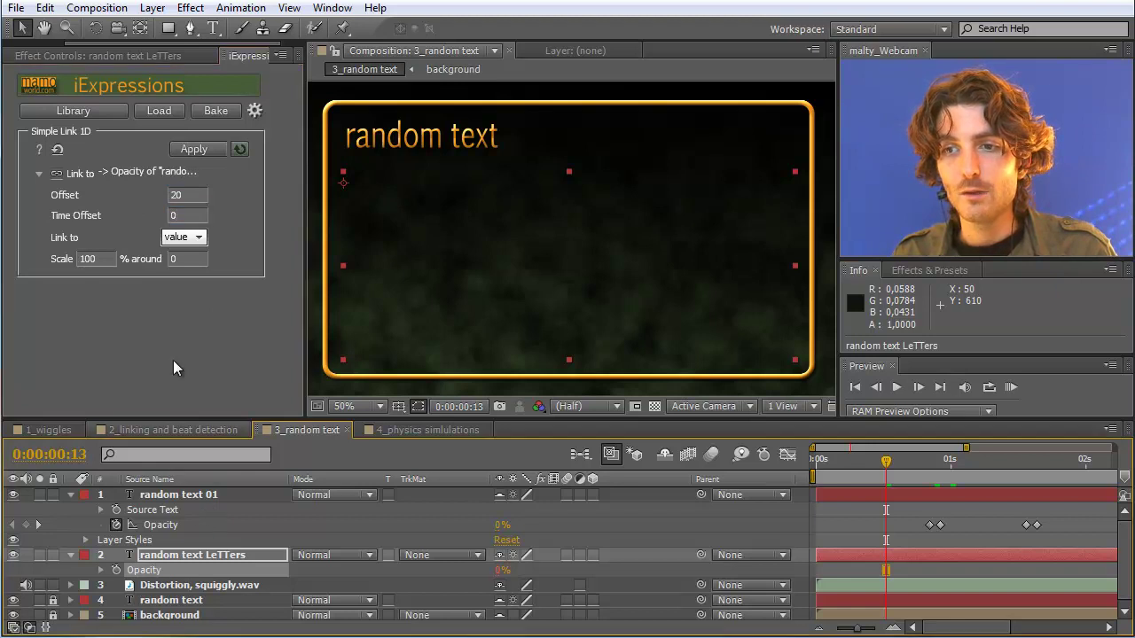
Apply the Simple Link 1D offset to random text LeTTers' Opacity, turn on automatic applying, and check it at 0:00:00:23 and 0:00:00:22
click(195, 151)
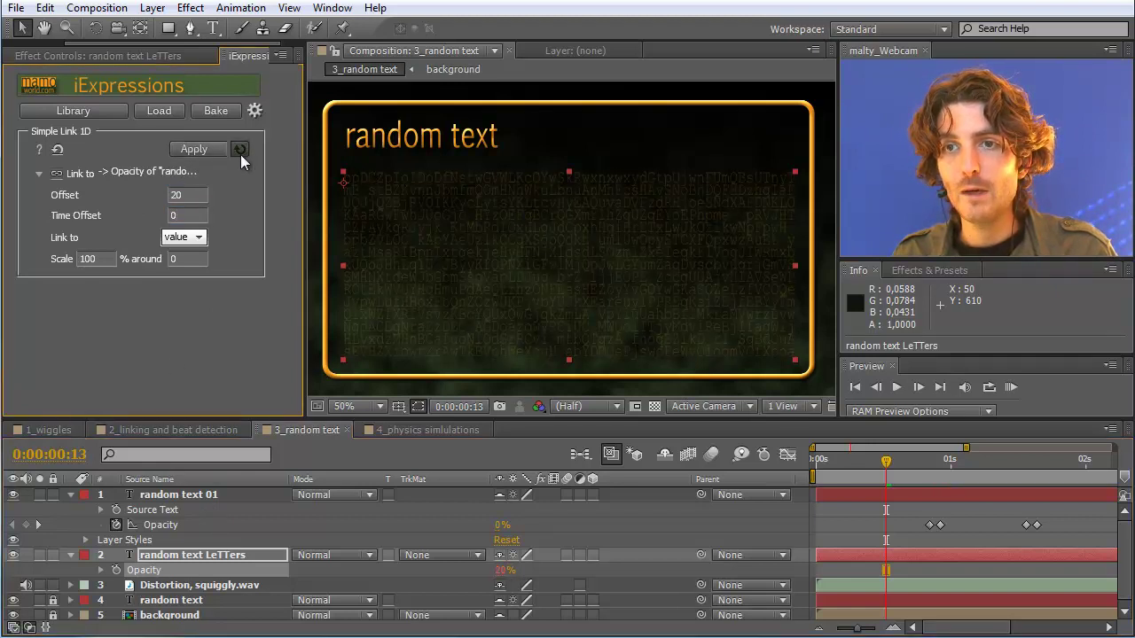
click(240, 149)
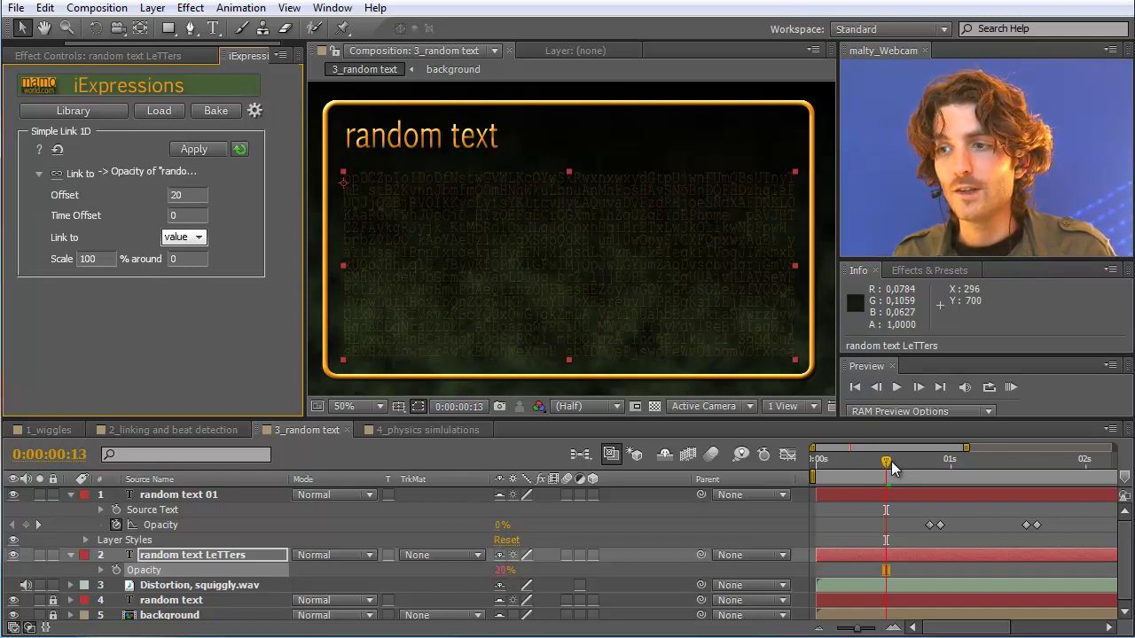
click(940, 460)
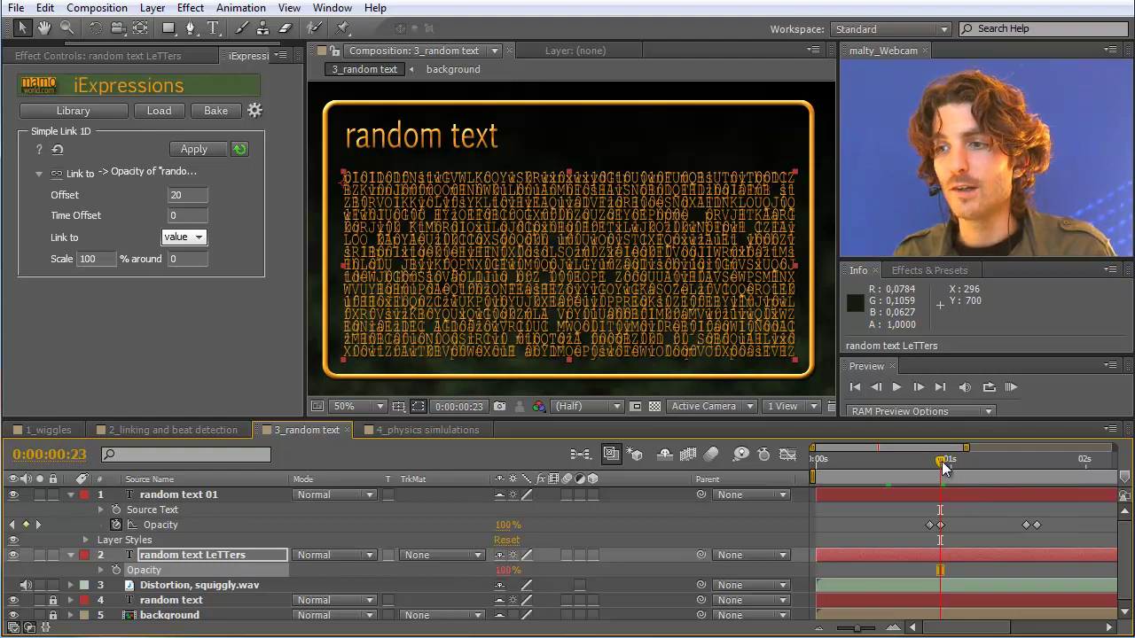
drag(940, 467, 934, 464)
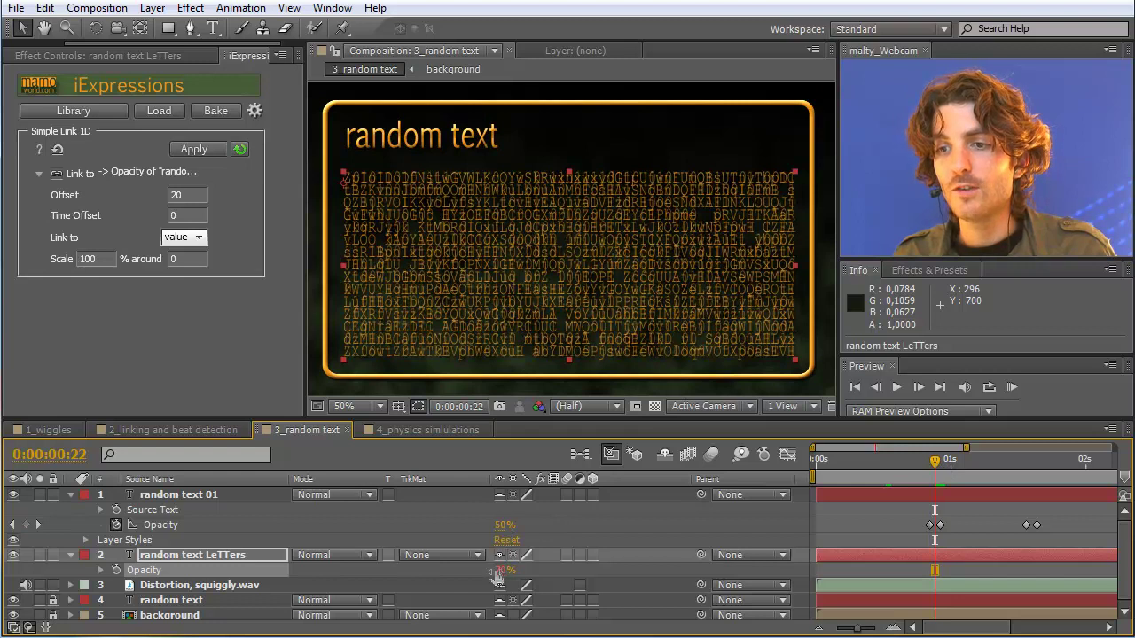
Reset the Offset of the Simple Link 1D iExpression to 0
click(177, 195)
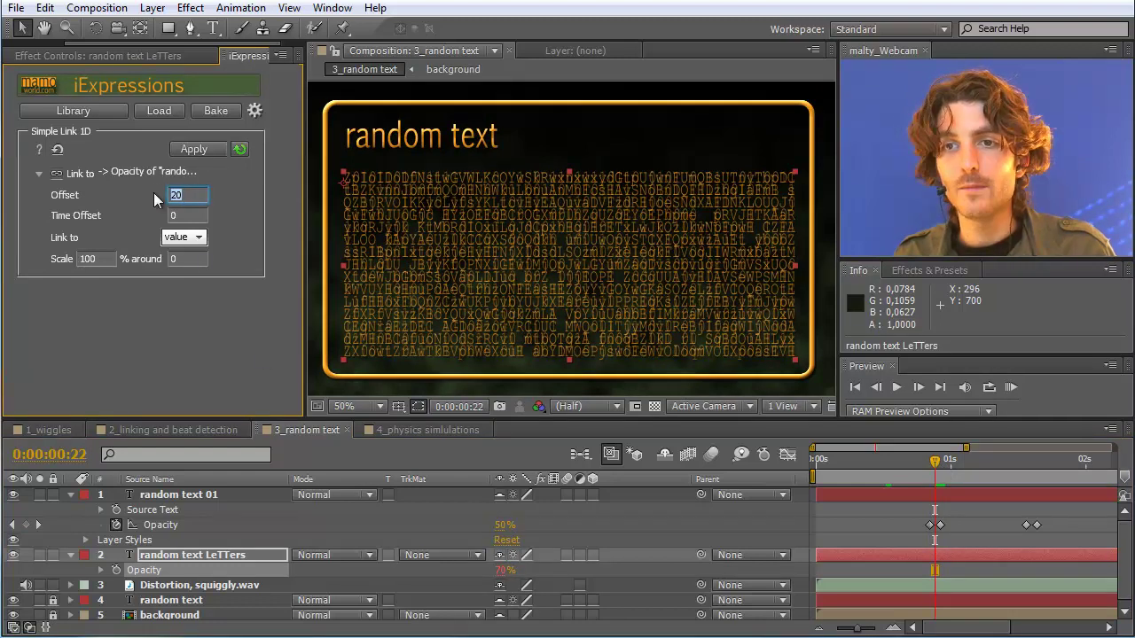
text(0)
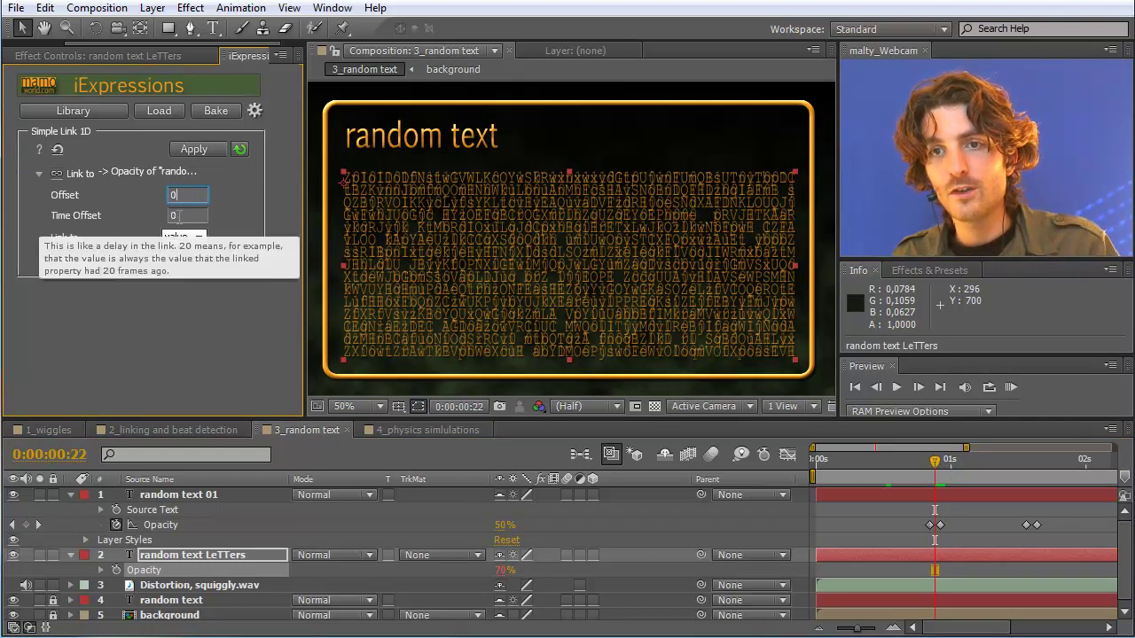
click(176, 215)
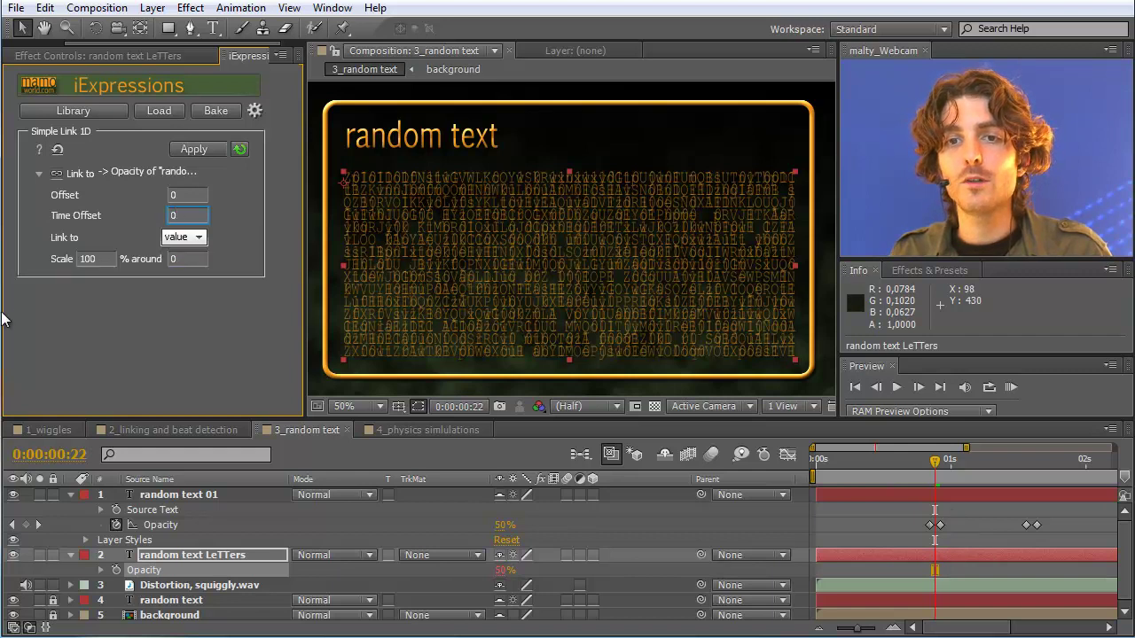
Set the Scale of Simple Link 1D to 50% and compare both layers' opacities at 0:00:00:23 and 0:00:00:08
click(106, 258)
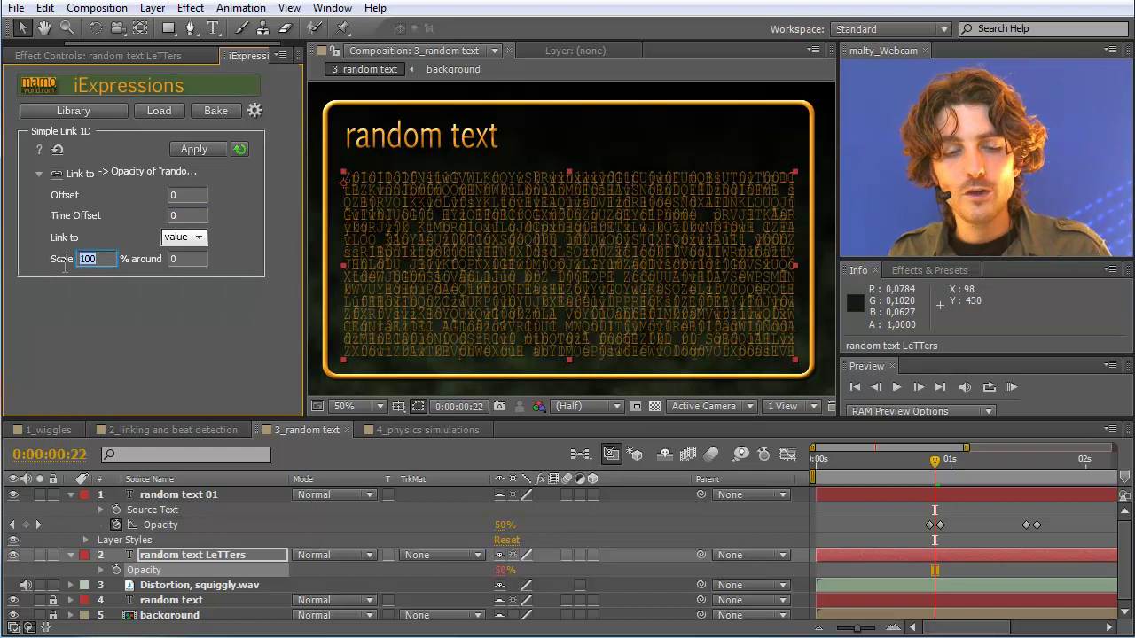
mouse_move(64, 266)
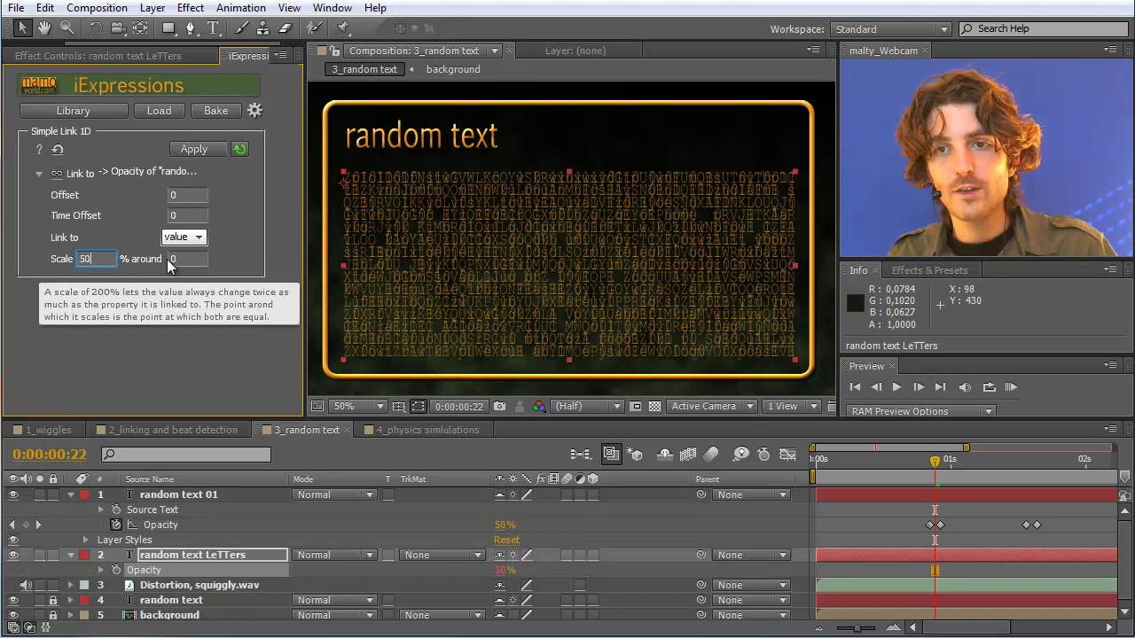
key(Tab)
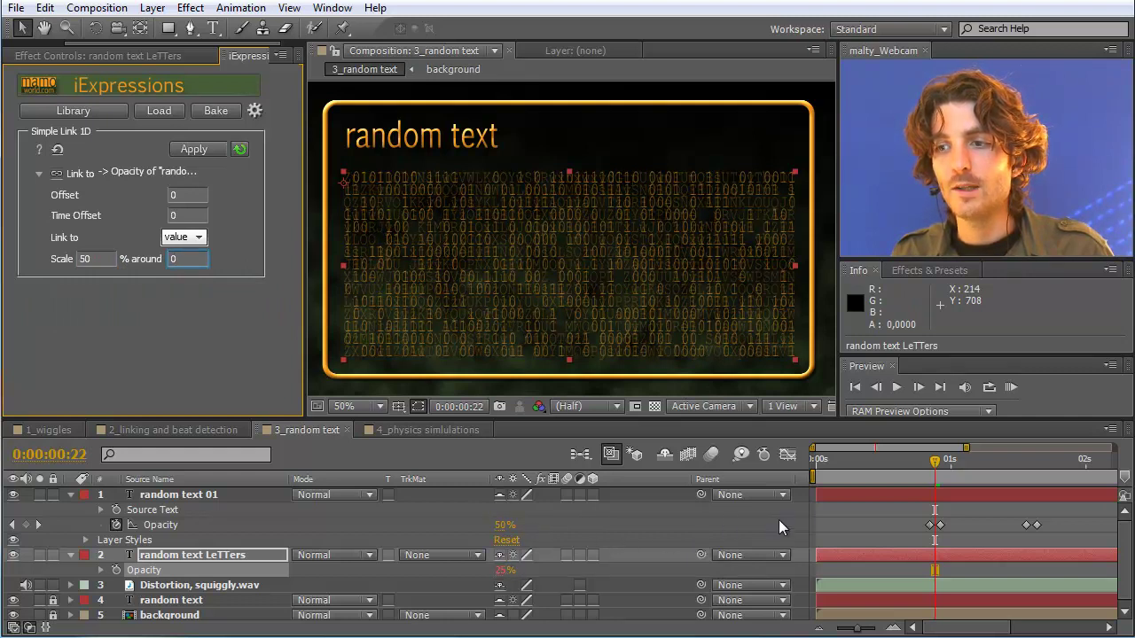
click(939, 463)
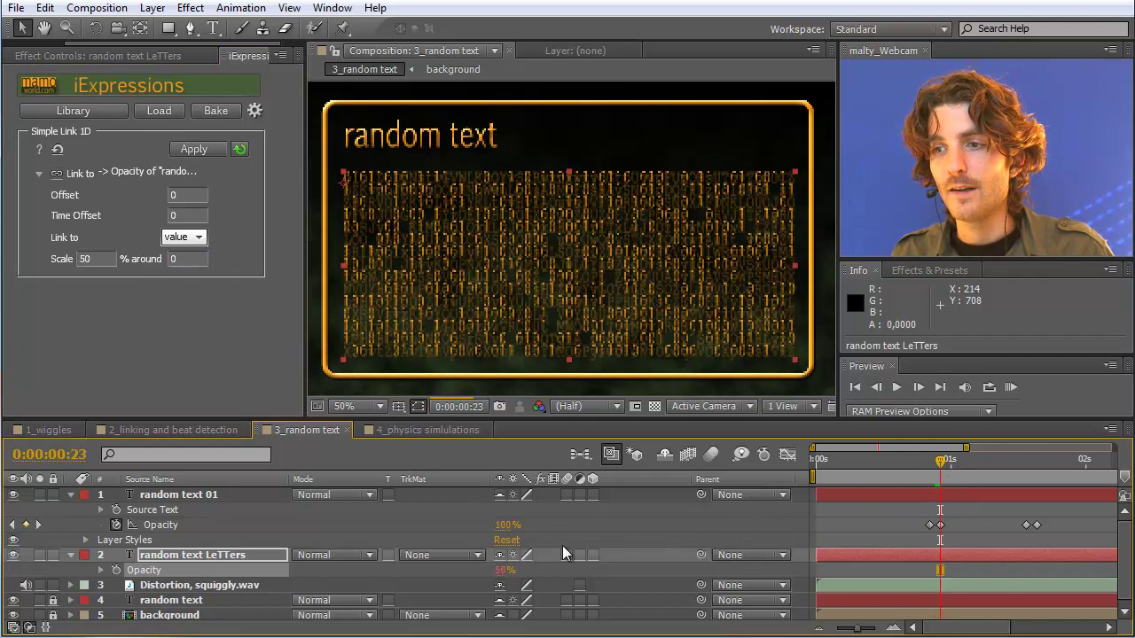
click(858, 461)
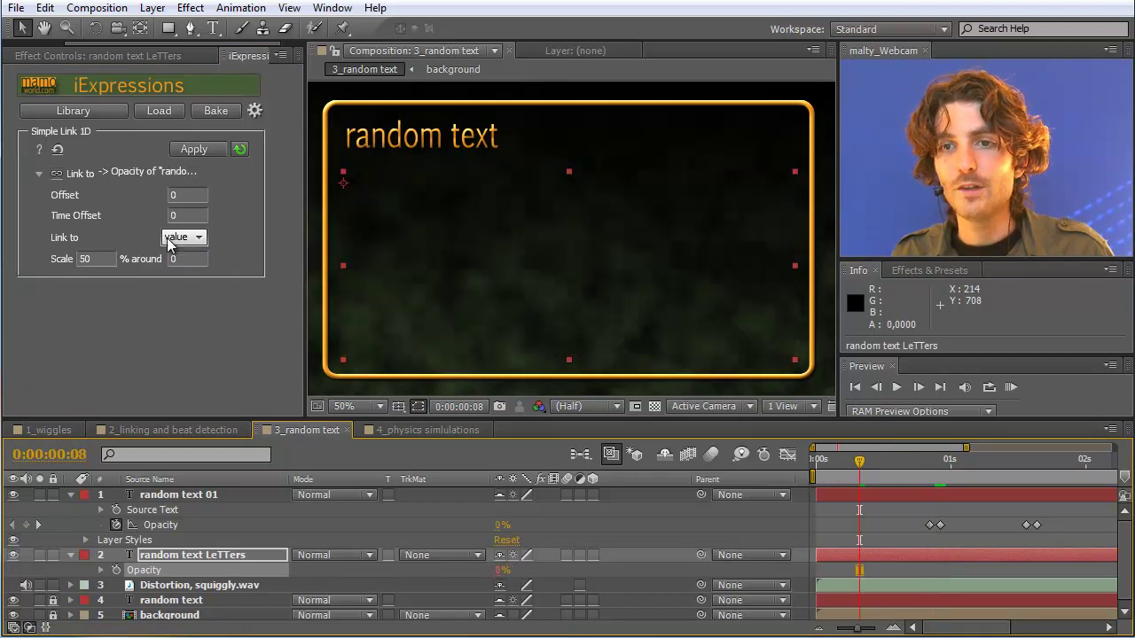
Set the Scale of Simple Link 1D to -100% and compare both opacities at 0:00:00:23, 0:00:00:08 and 0:00:01:08
click(93, 258)
text(-)
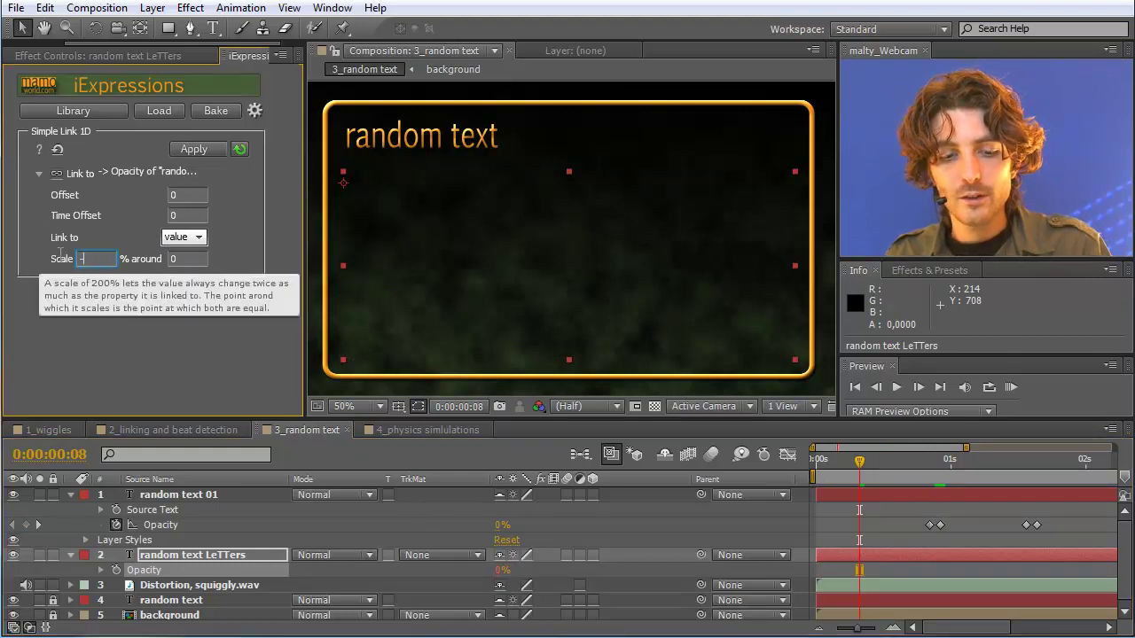
text(100)
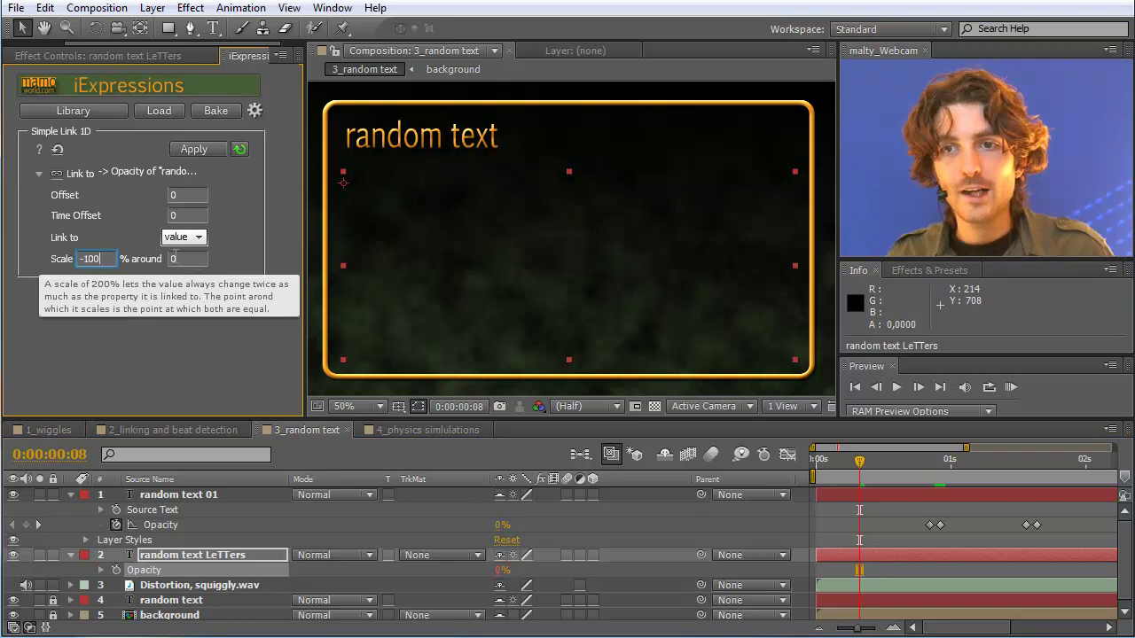
click(177, 259)
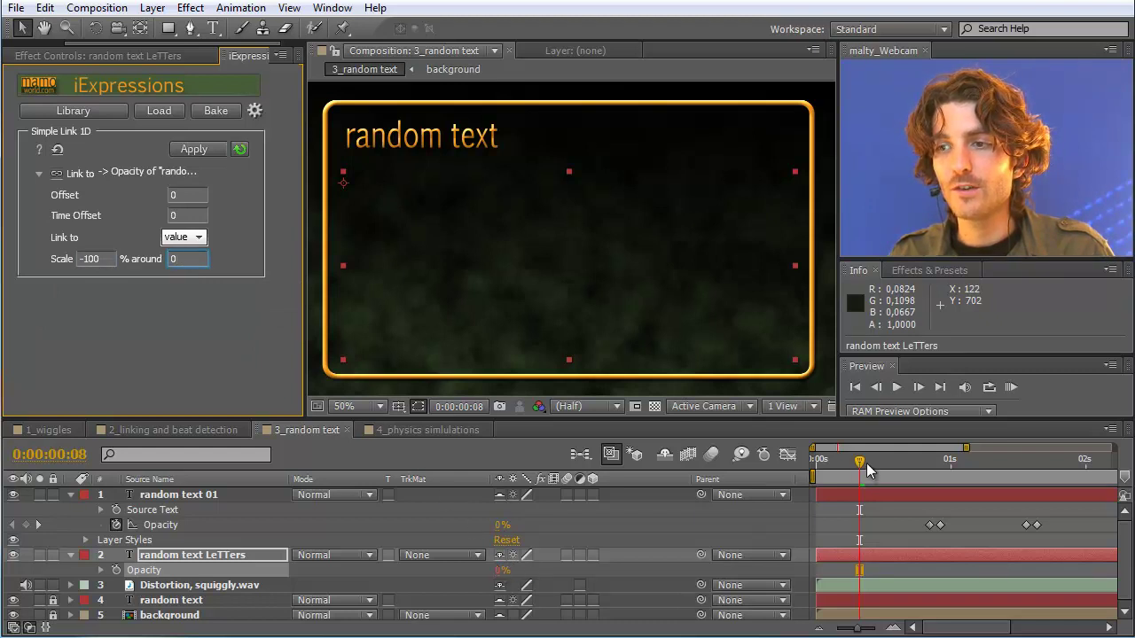
drag(867, 462, 944, 472)
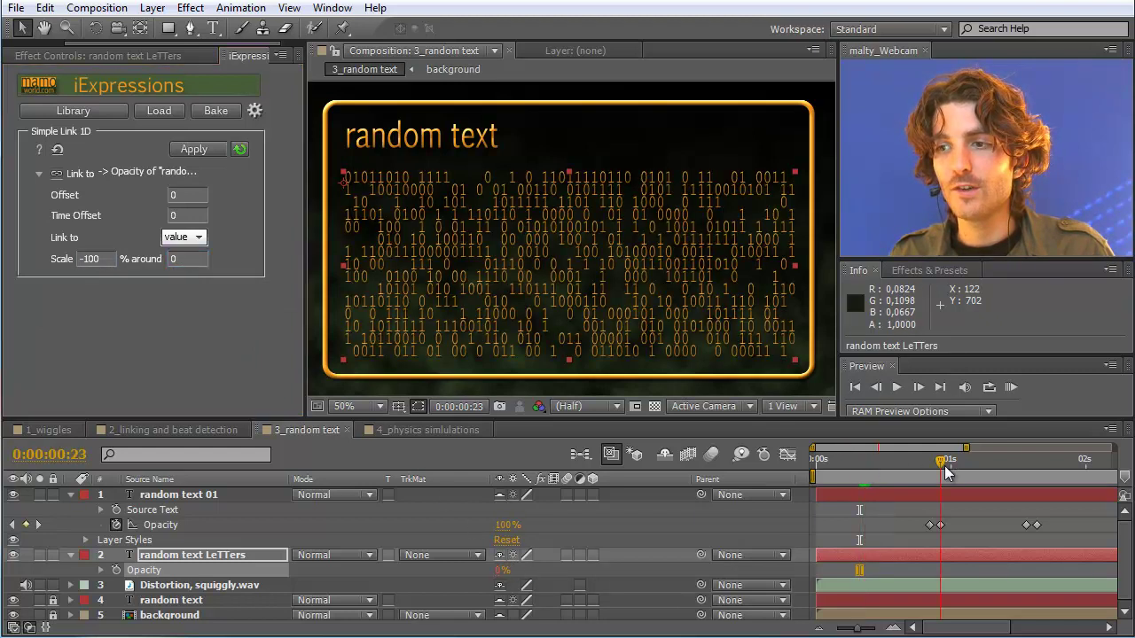
click(859, 462)
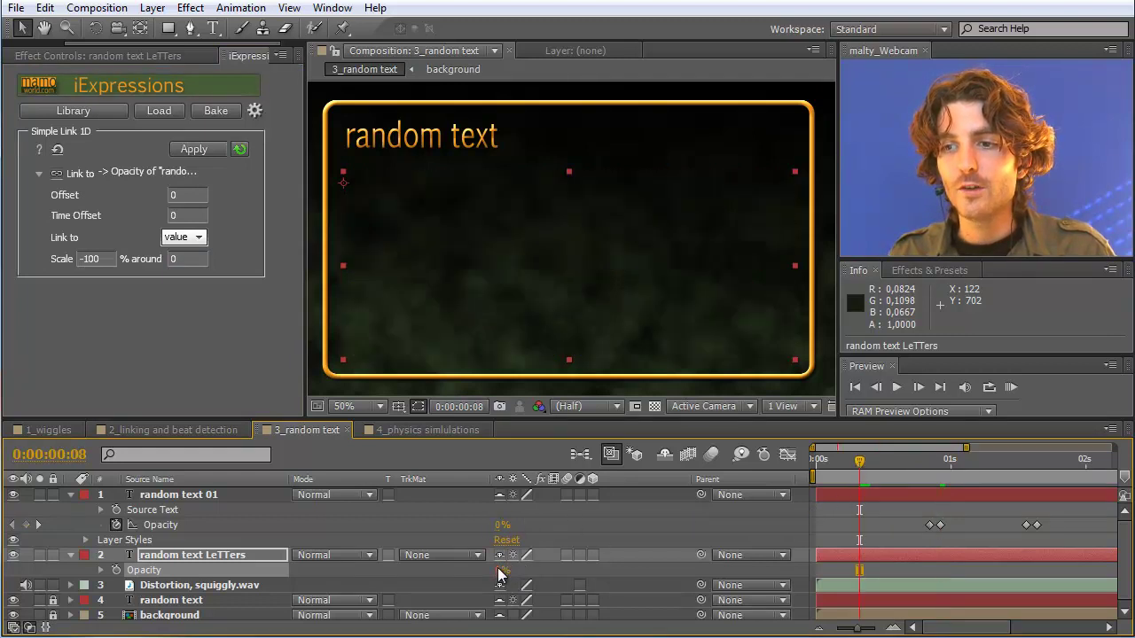
click(993, 458)
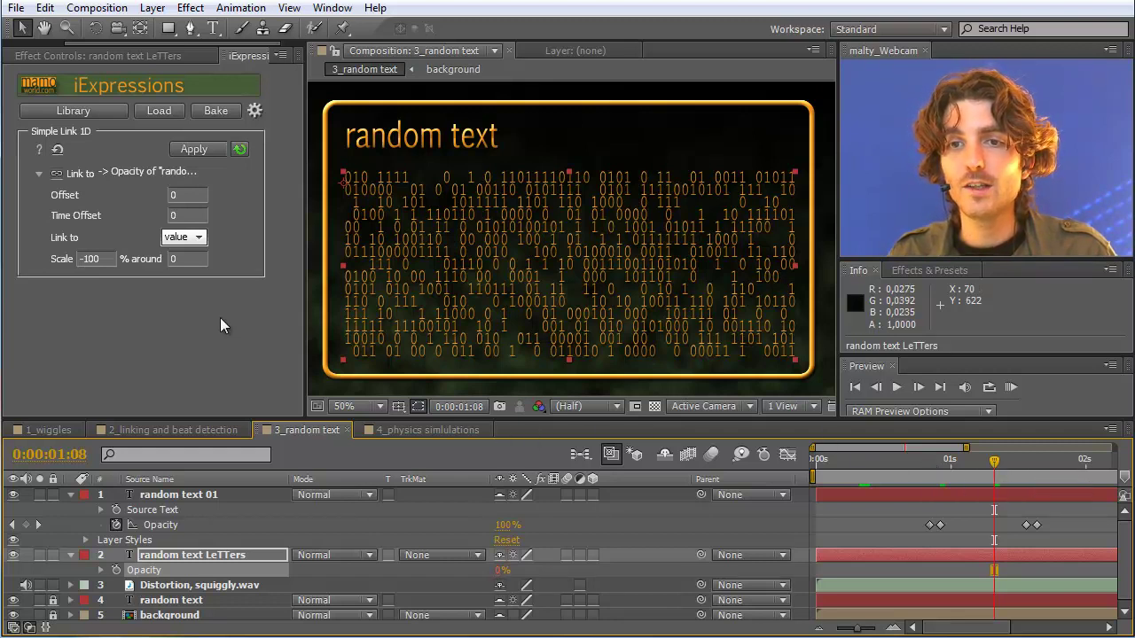
Set the value the link scales around to 50 and compare both opacities at 0:00:00:22, 0:00:01:03 and 0:00:00:11
click(188, 259)
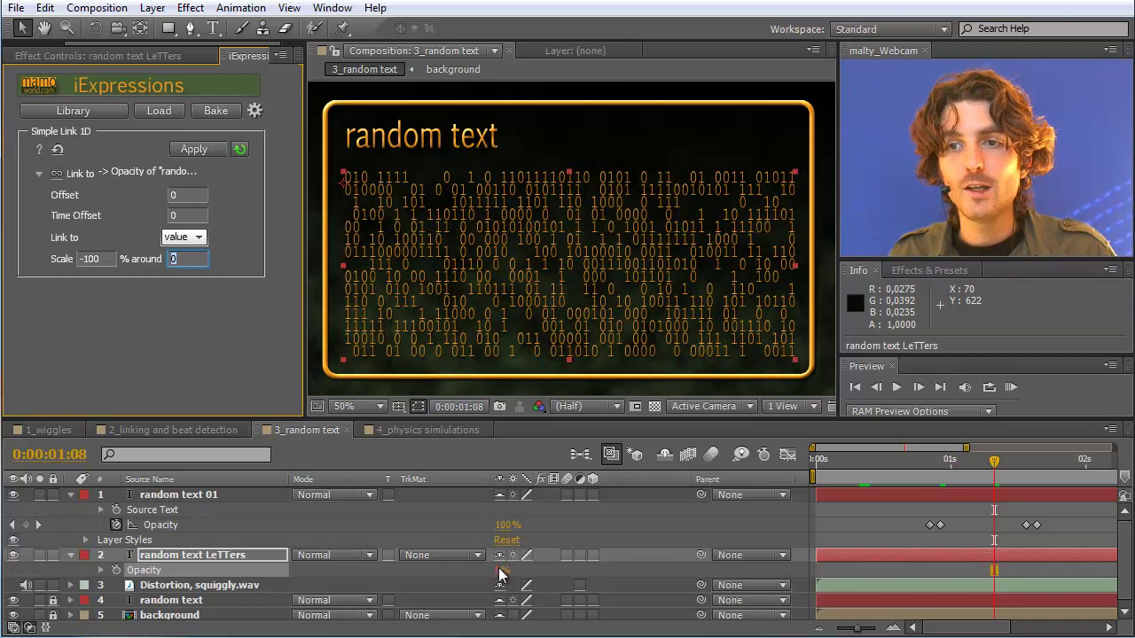
click(181, 259)
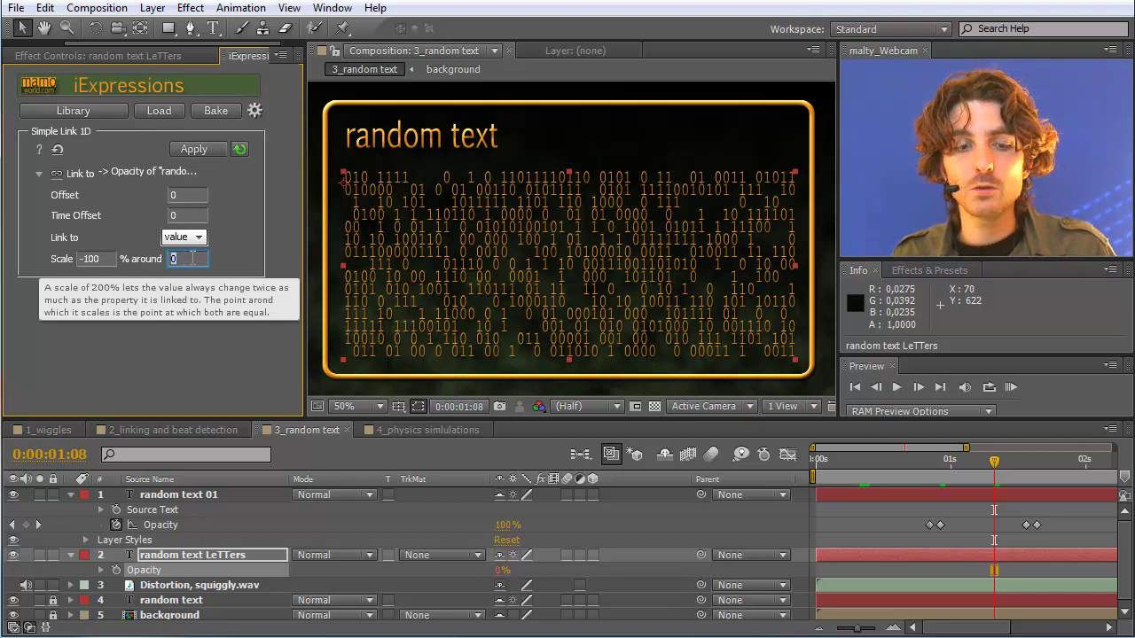
text(0)
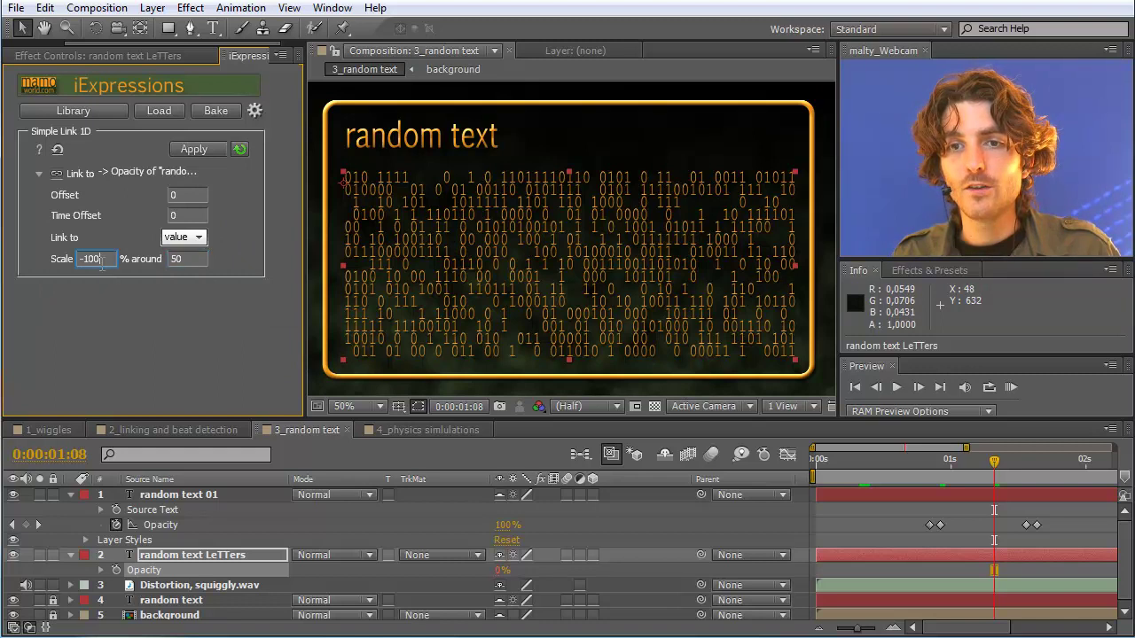
drag(995, 462, 938, 465)
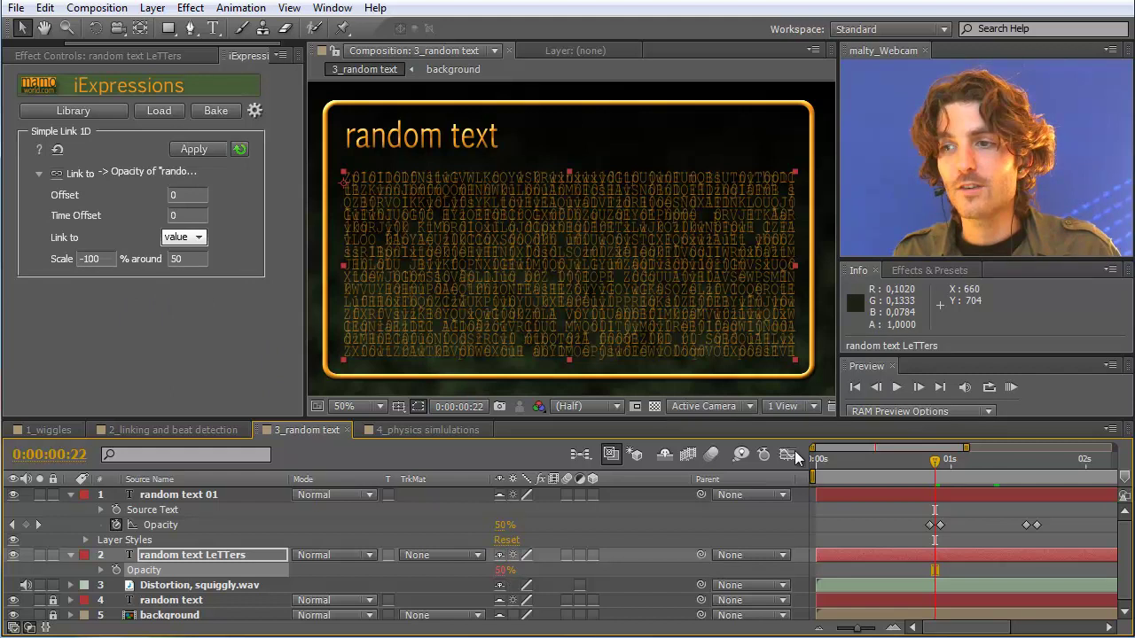
click(966, 461)
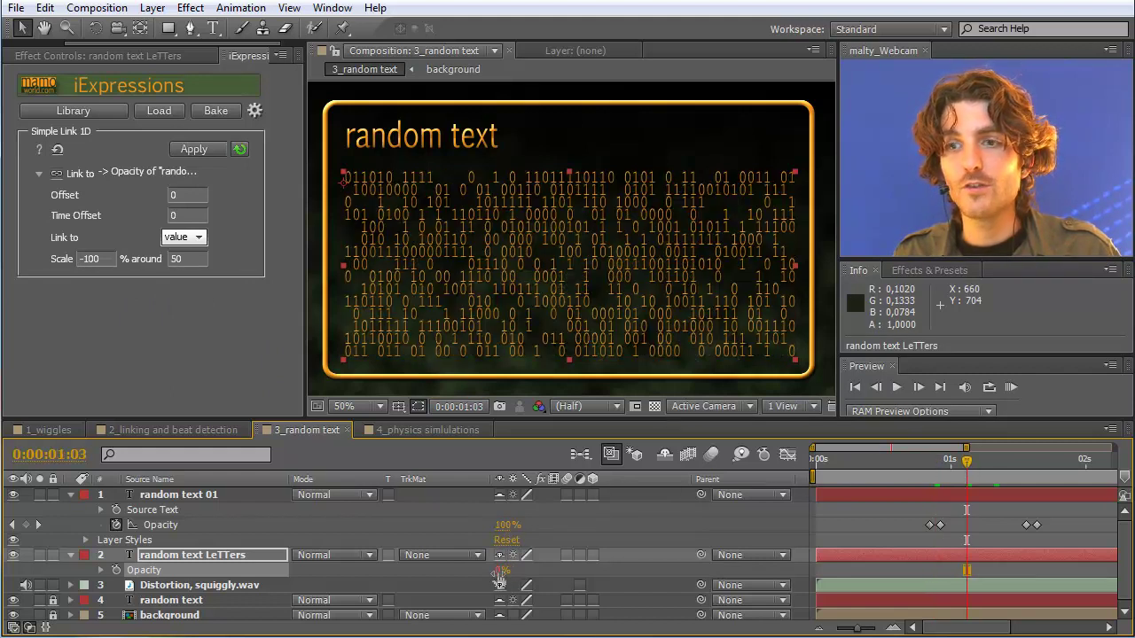
click(874, 461)
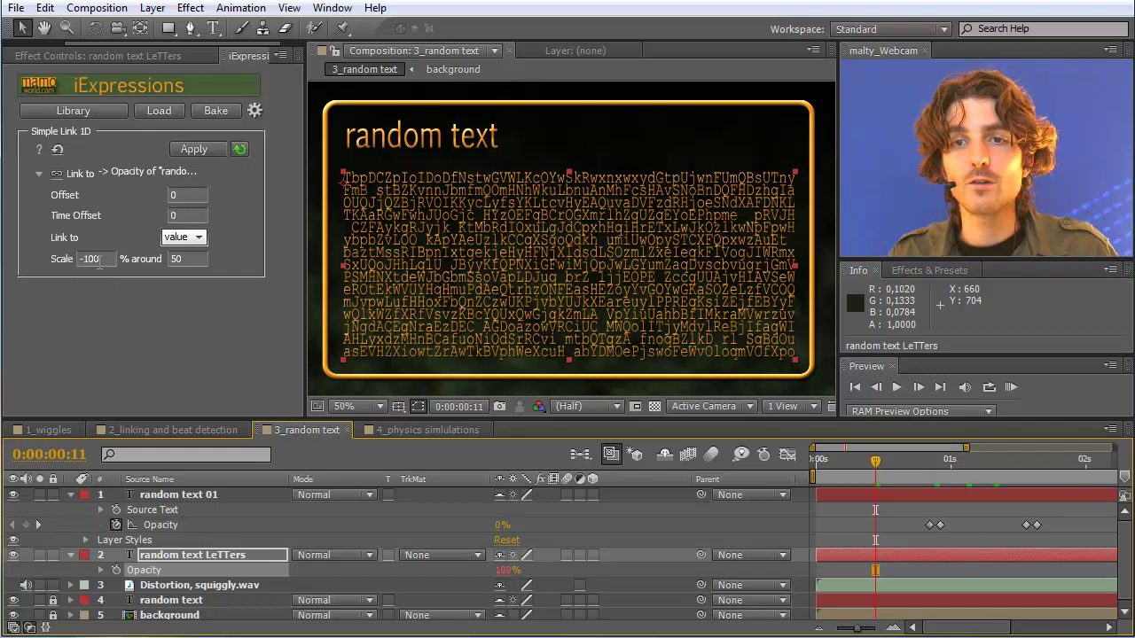
click(200, 258)
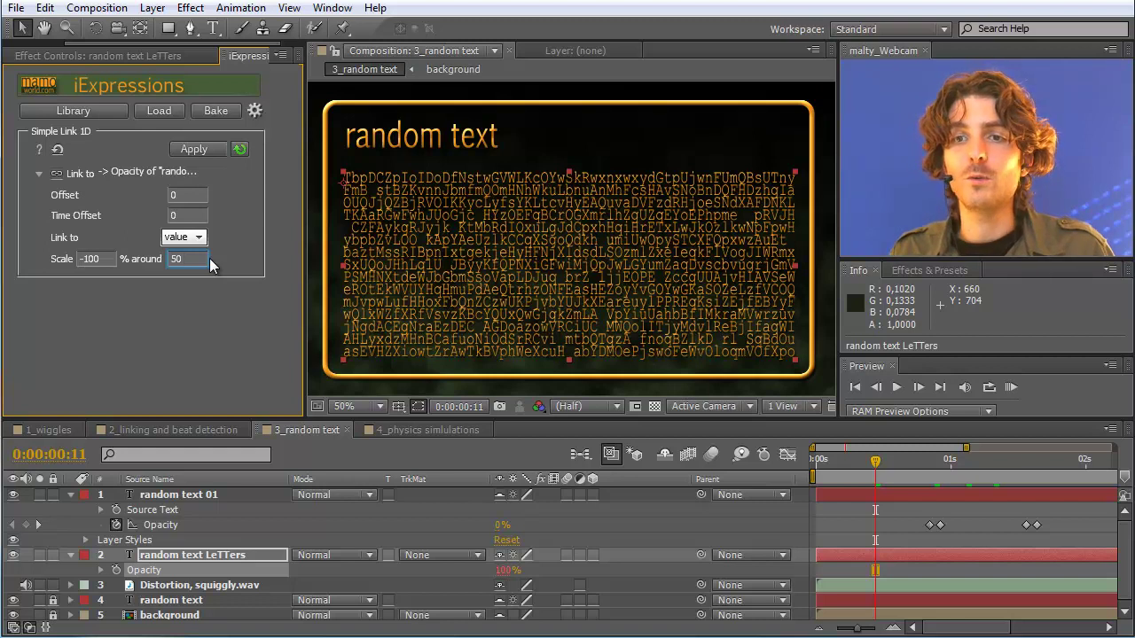
Play a RAM preview of the 3_random text composition to watch the two text layers alternate, and stop it
click(1008, 386)
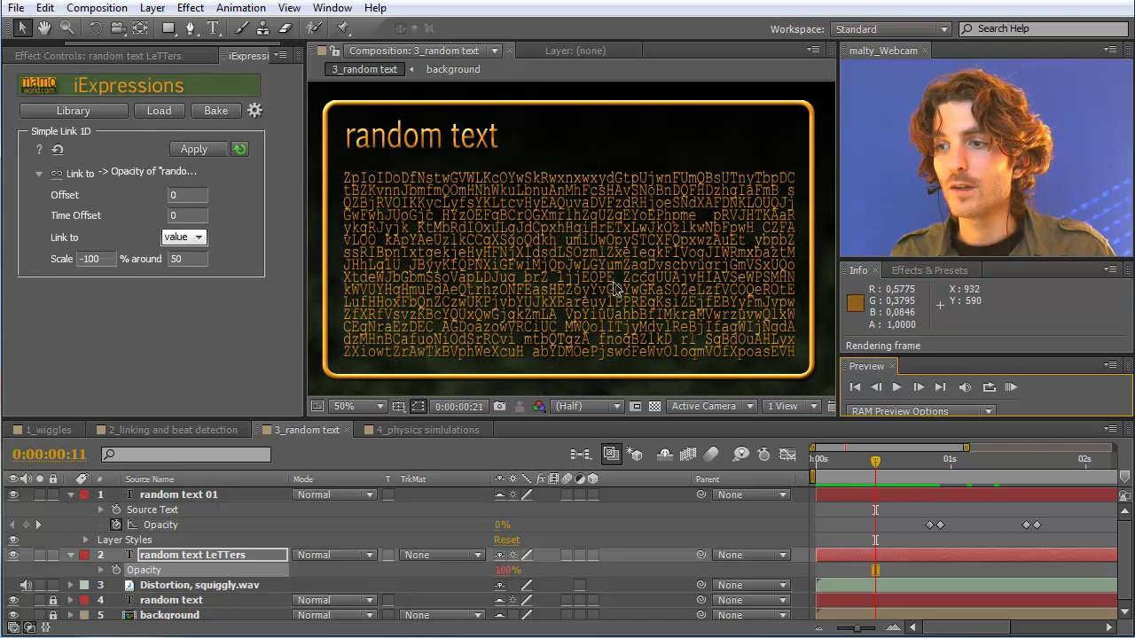
click(1009, 391)
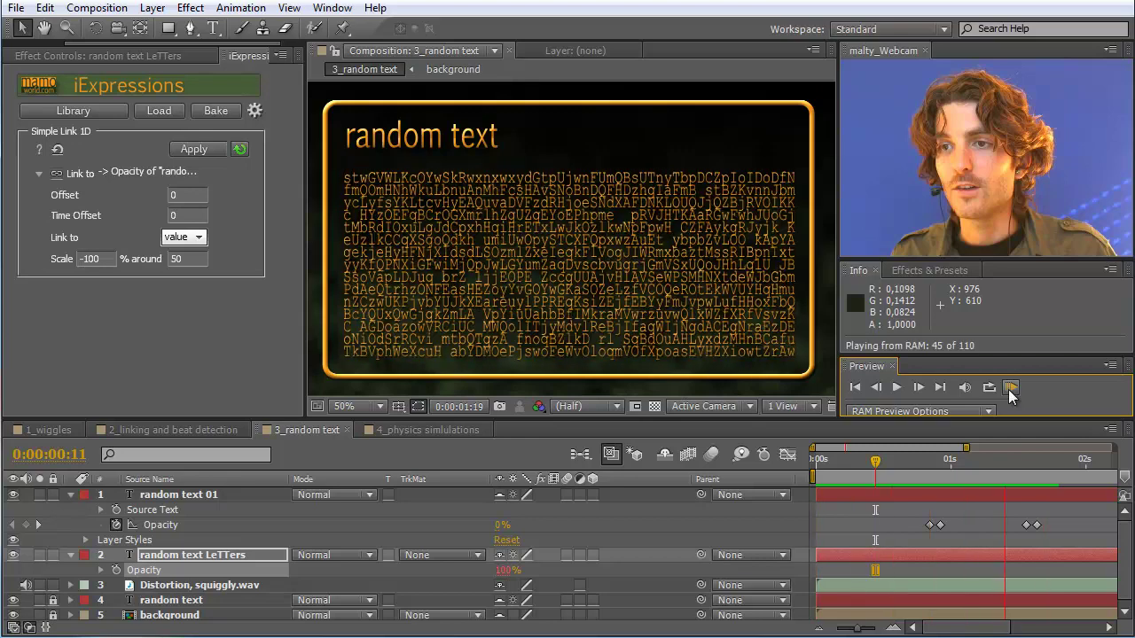
click(1008, 389)
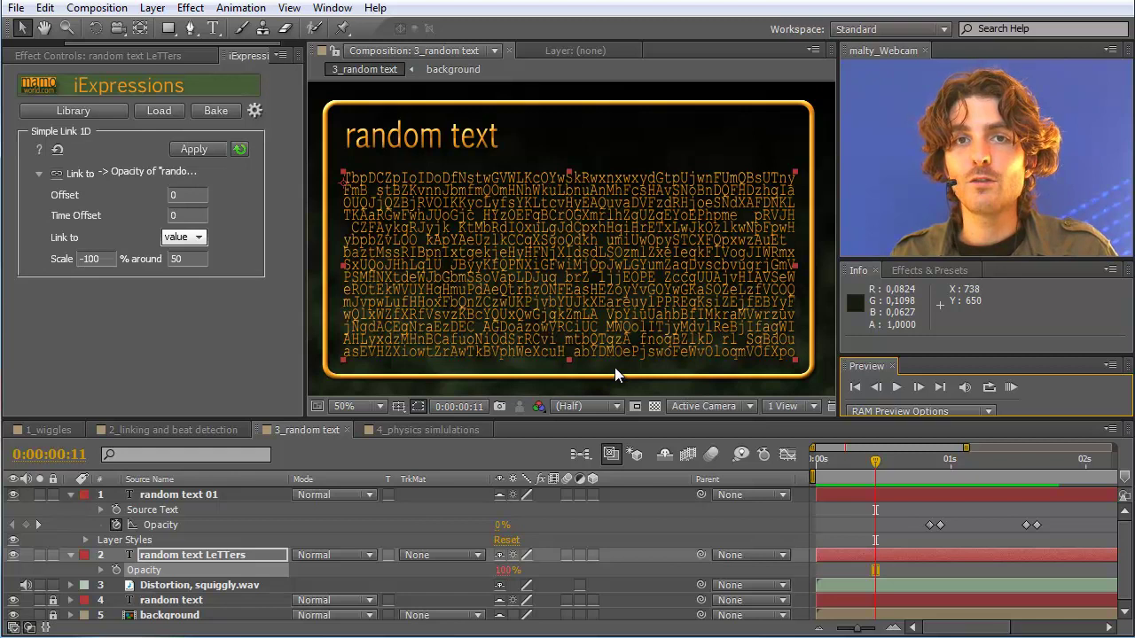
Select random text 01's Opacity and load the Basic Wiggle iExpression from the Wiggles category of the library
click(176, 524)
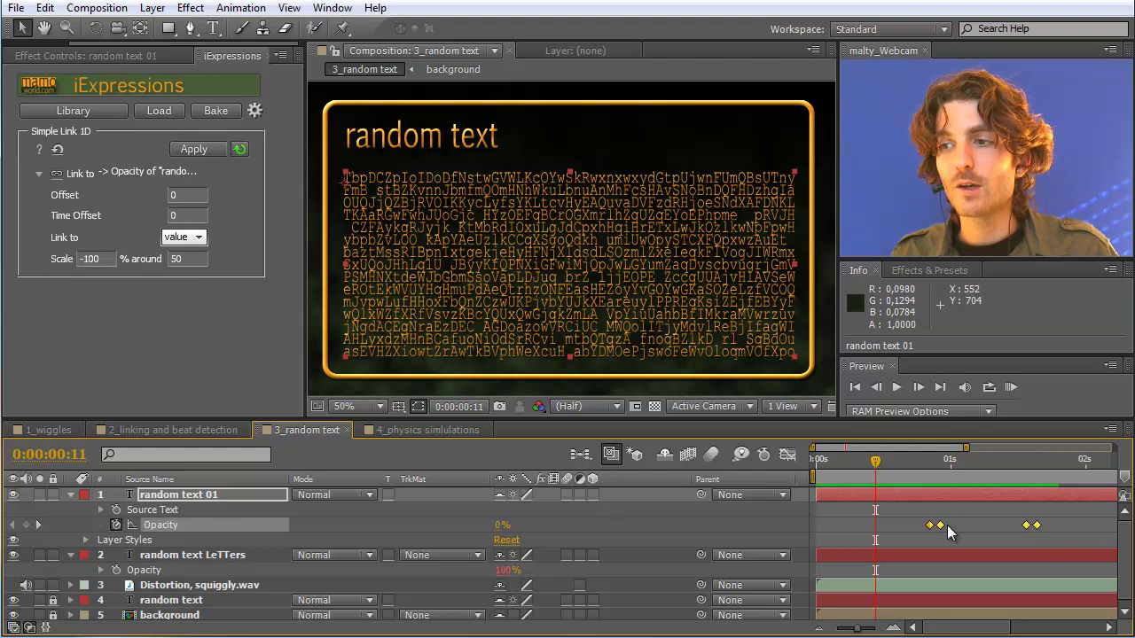
mouse_move(1035, 522)
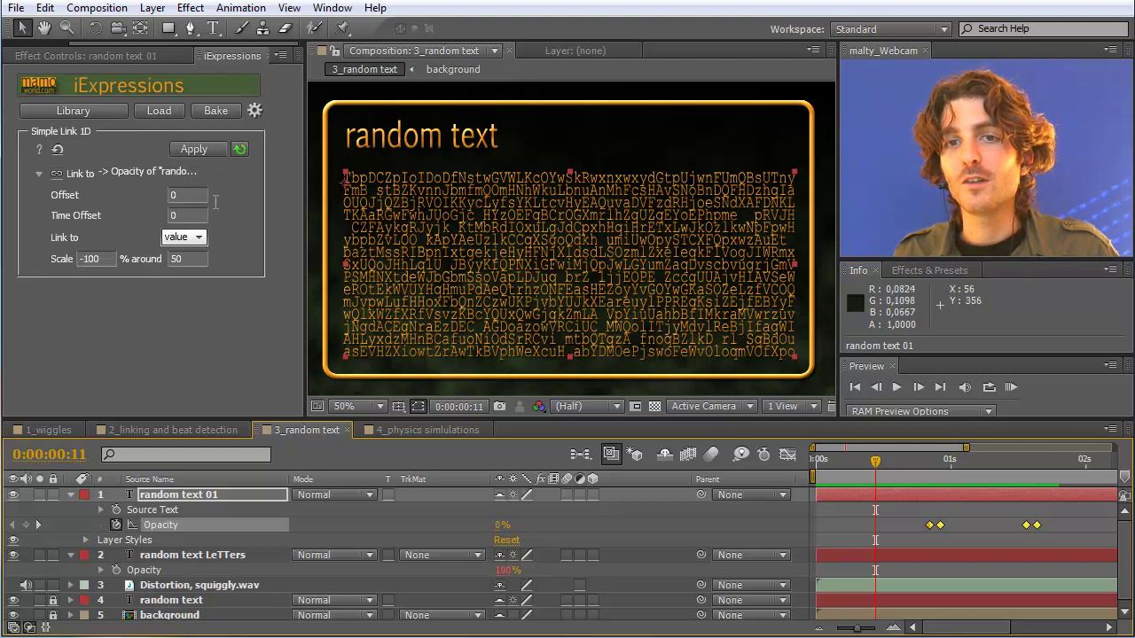
click(92, 111)
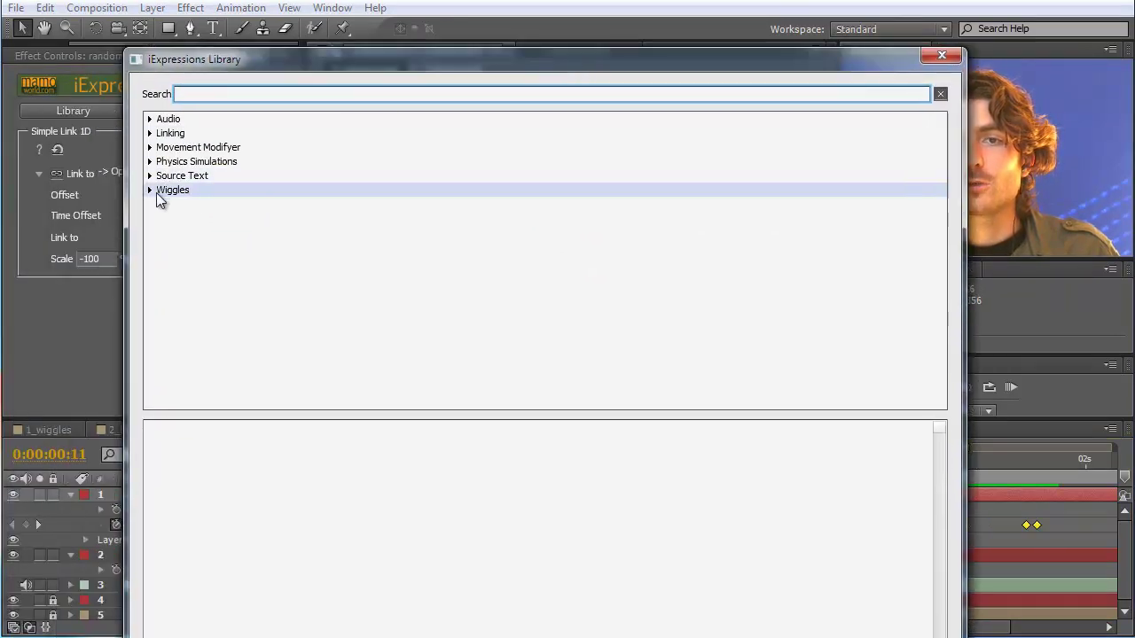
click(150, 192)
click(198, 205)
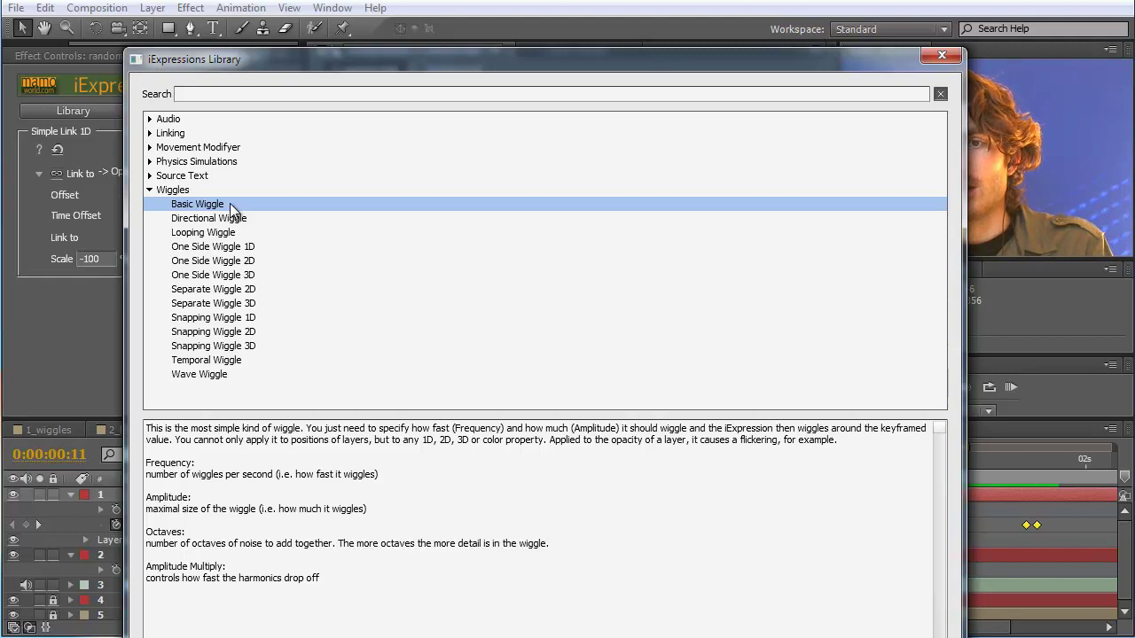
double_click(229, 203)
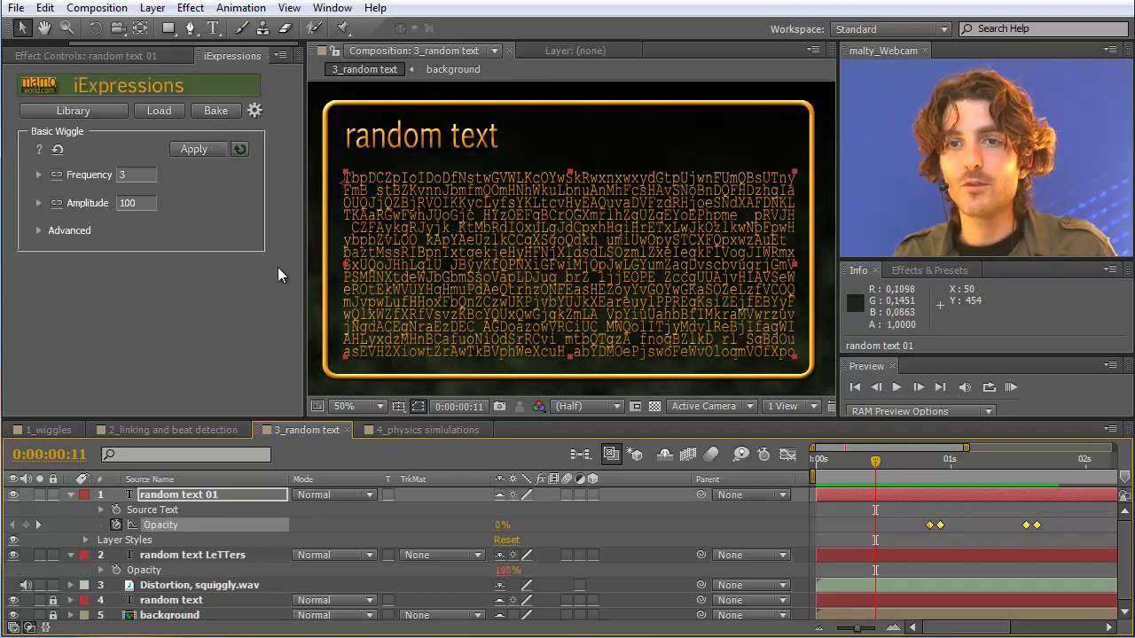
Set the Basic Wiggle's Amplitude to 27.54 and apply it to random text 01's Opacity
click(38, 203)
drag(71, 223, 63, 229)
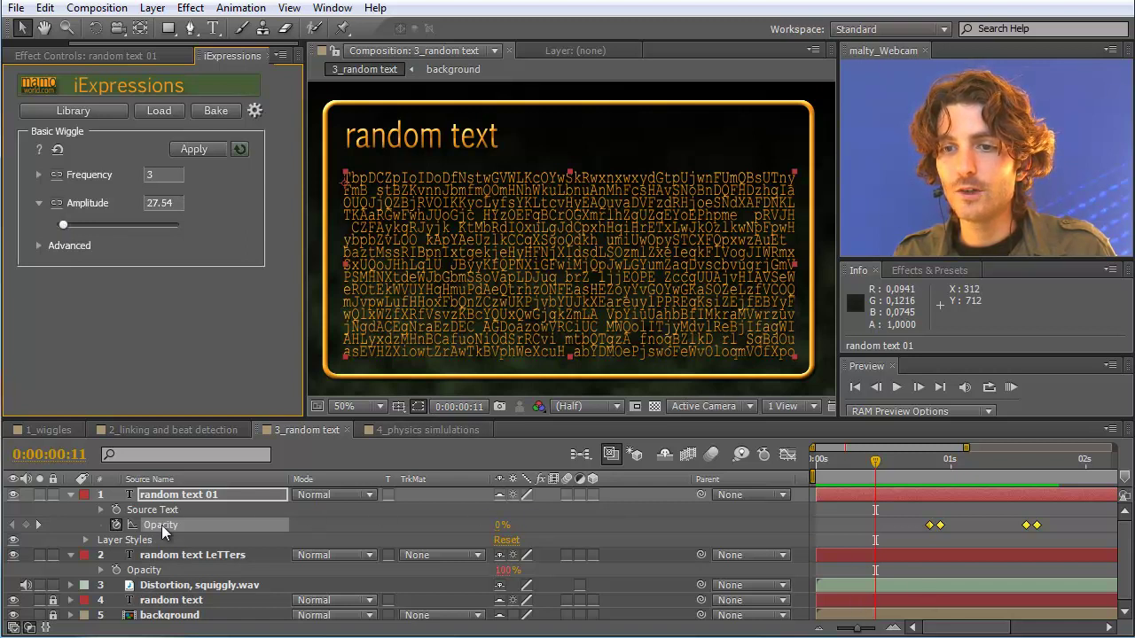
click(188, 151)
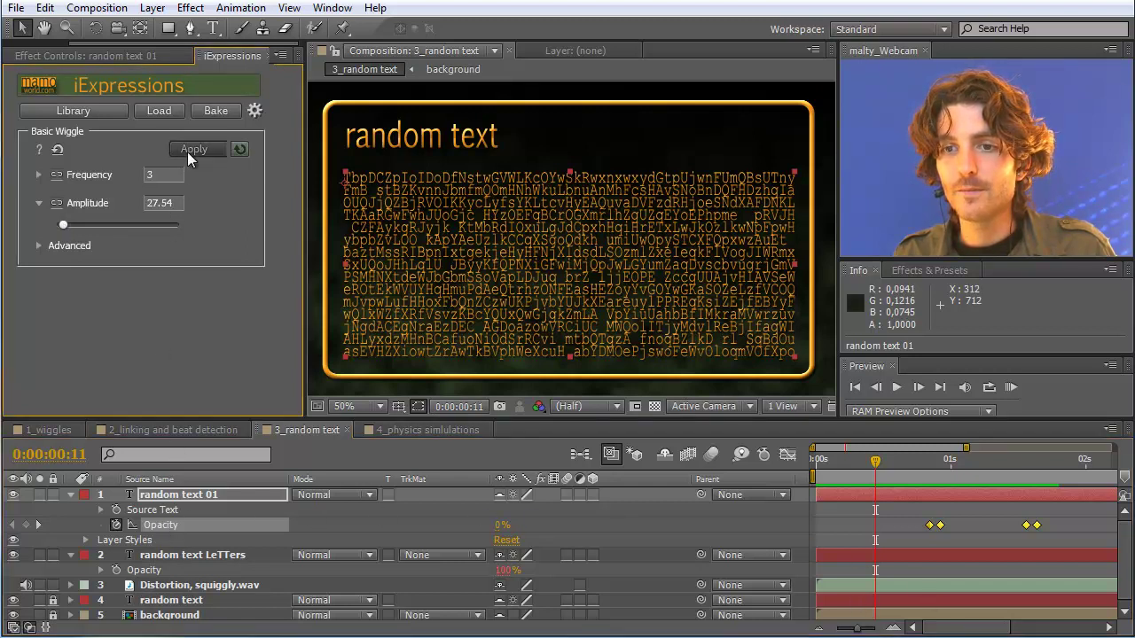
Compare the opacities of random text 01 and random text LeTTers at 0:00:00:12, 0:00:01:05 and 0:00:01:11
click(913, 523)
mouse_move(874, 467)
mouse_down()
mouse_move(837, 469)
mouse_move(881, 464)
mouse_up()
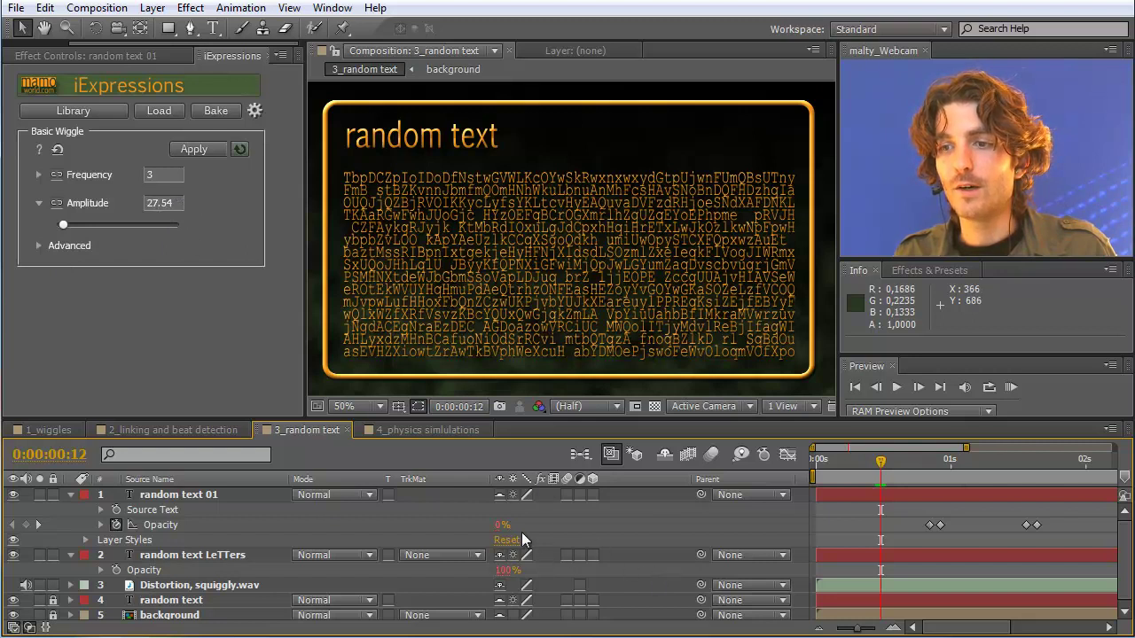
drag(911, 463, 979, 470)
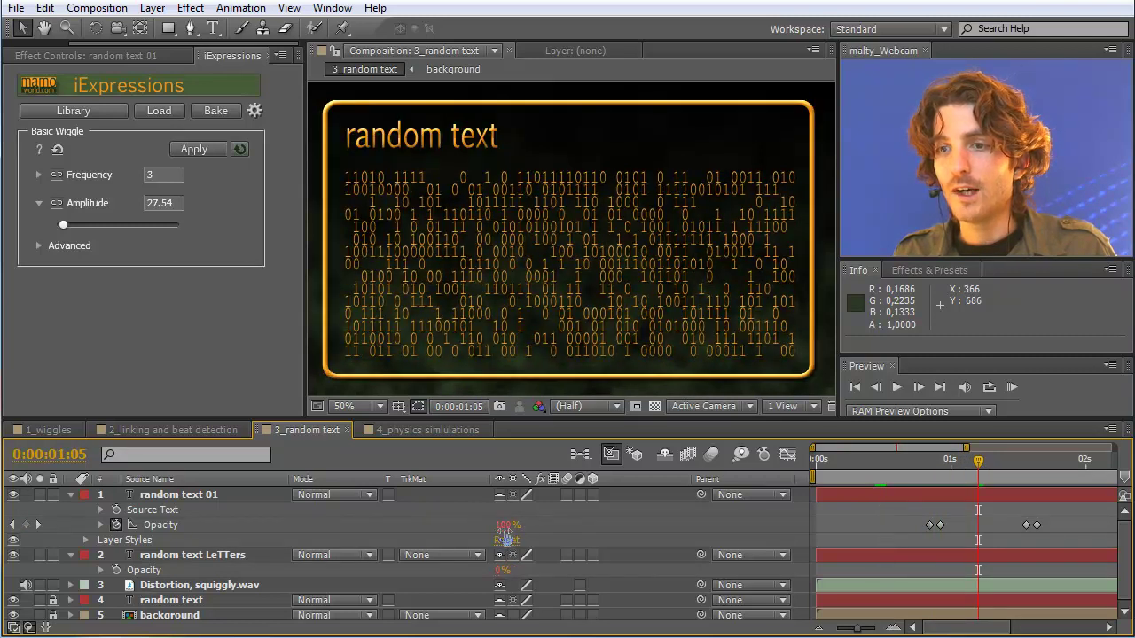
drag(992, 458, 1021, 459)
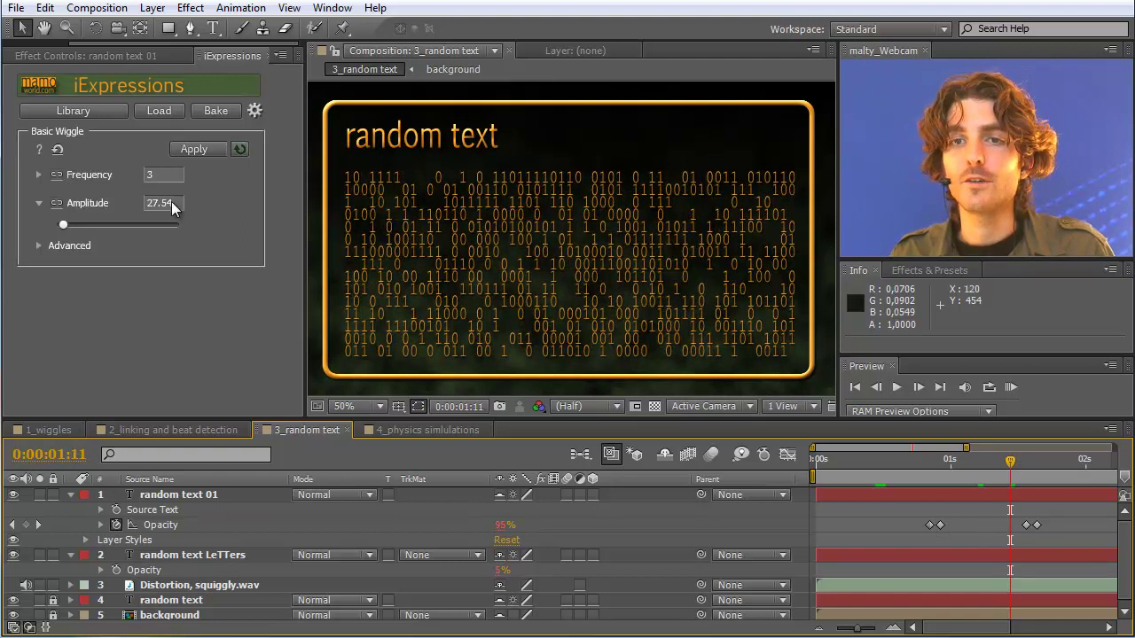
Set the Basic Wiggle's Frequency to 10 and turn on automatic applying for random text 01's Opacity
click(160, 175)
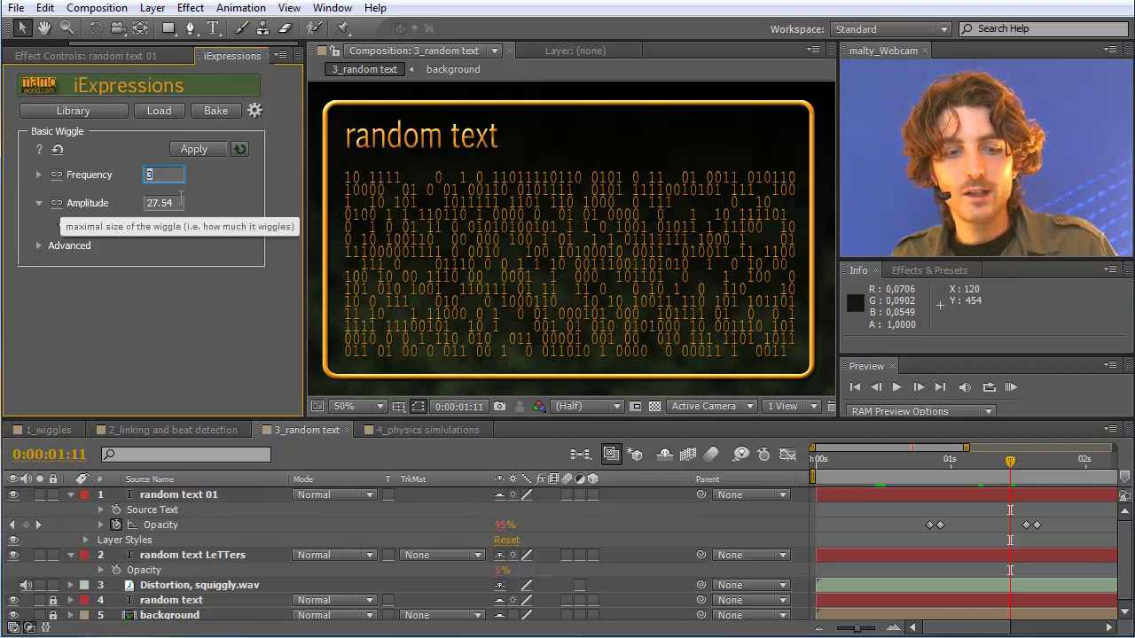
text(1)
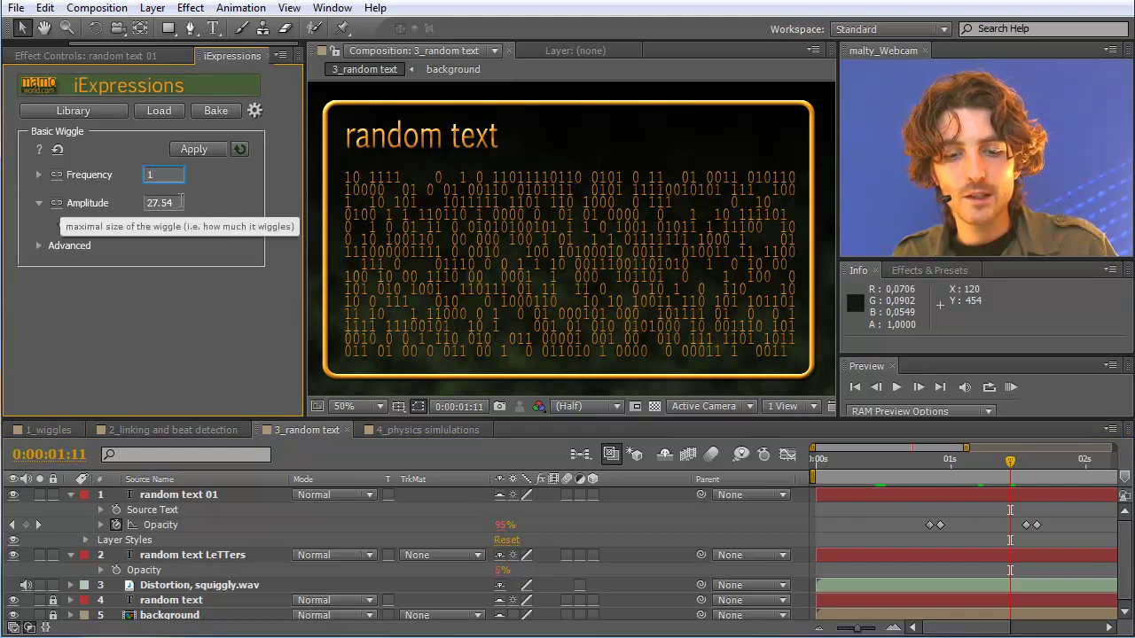
text(0)
click(178, 203)
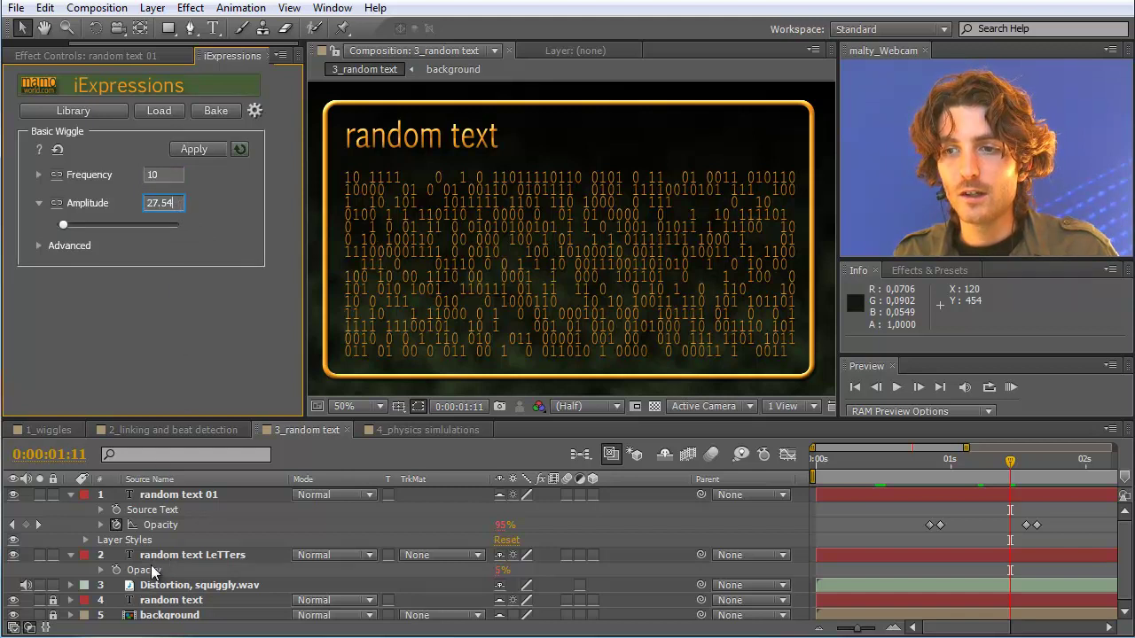
click(158, 526)
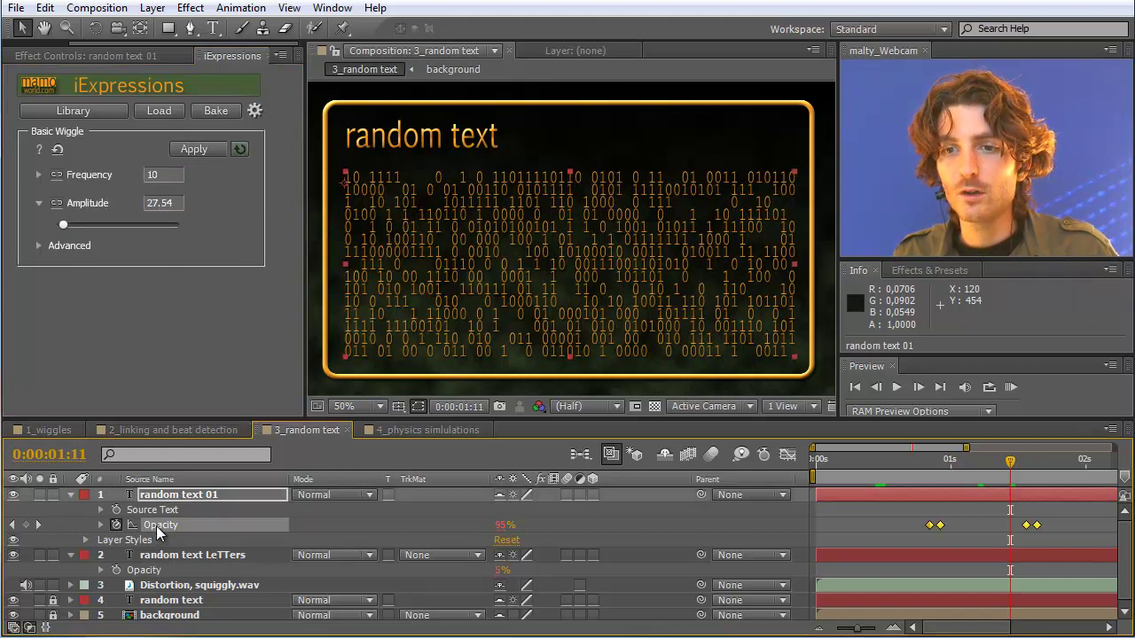
click(241, 149)
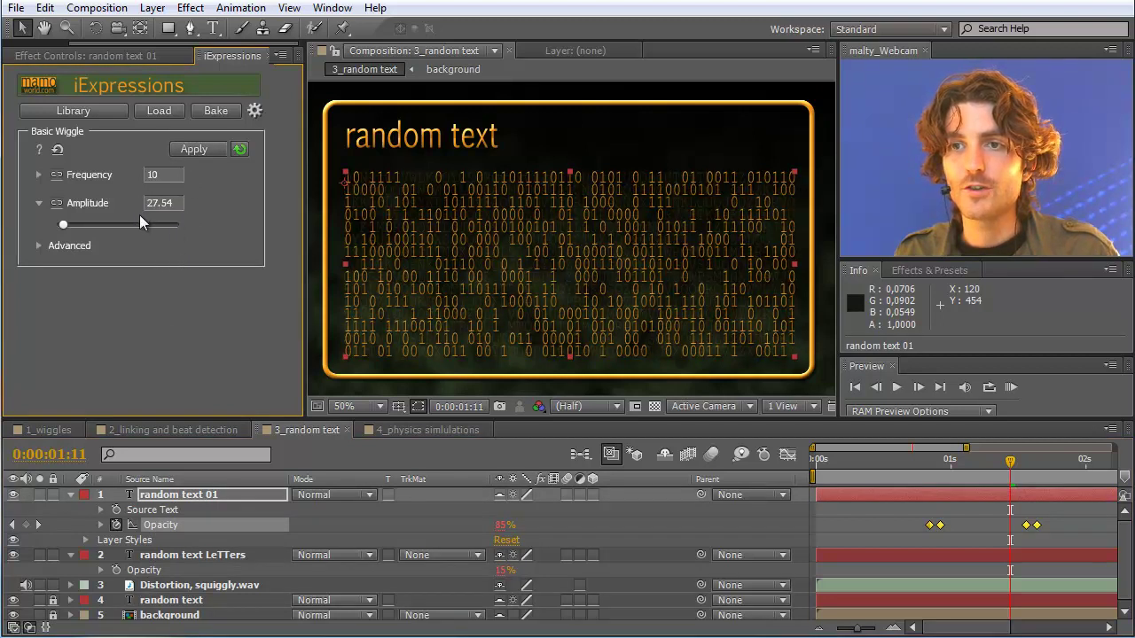
Set the Basic Wiggle's Amplitude to 100 and check the opacities at 0:00:01:03
drag(1009, 462, 982, 463)
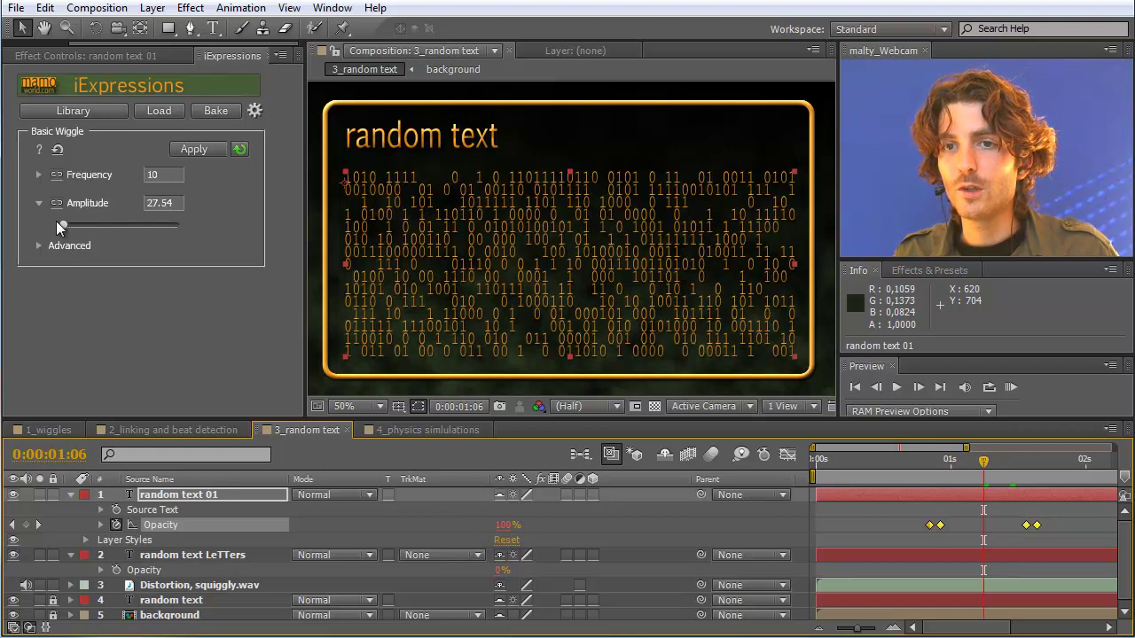
click(153, 202)
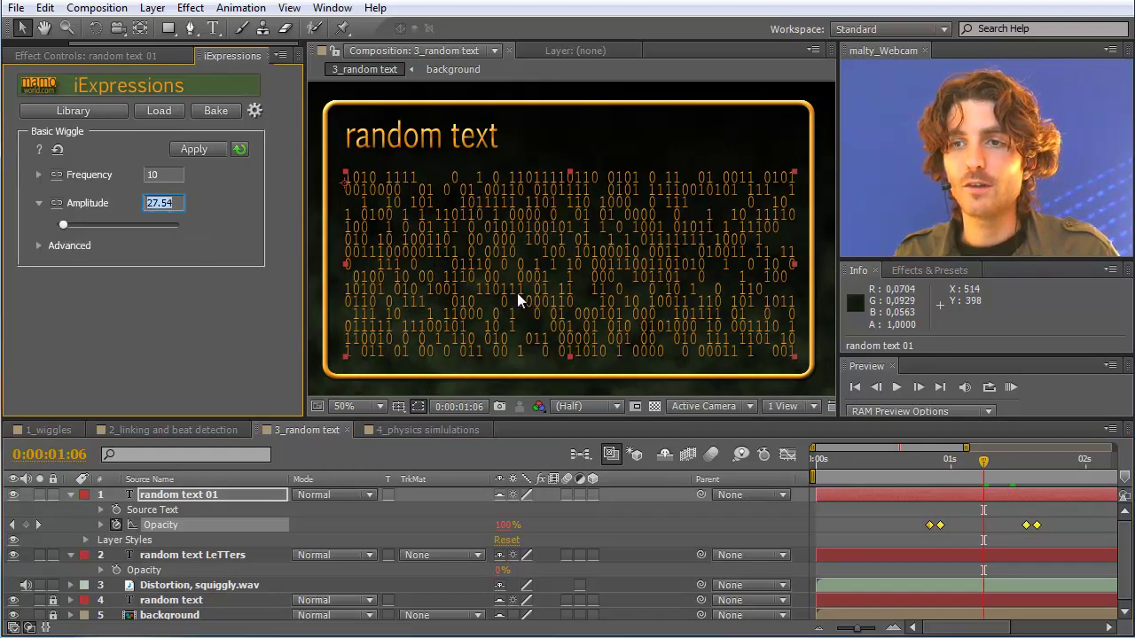
text(100)
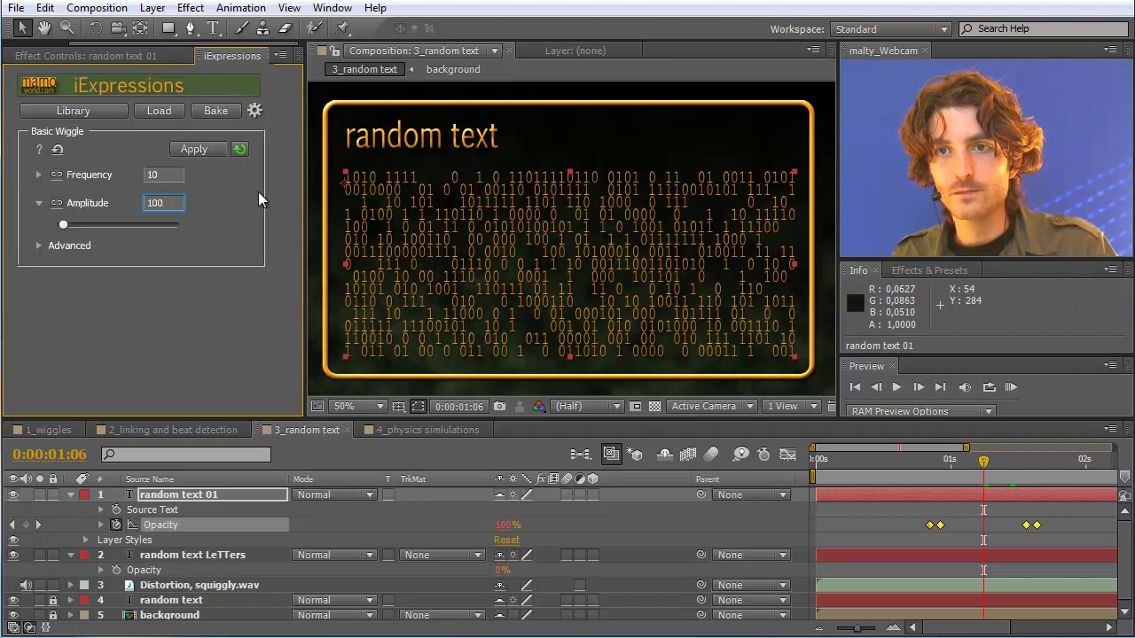
click(163, 177)
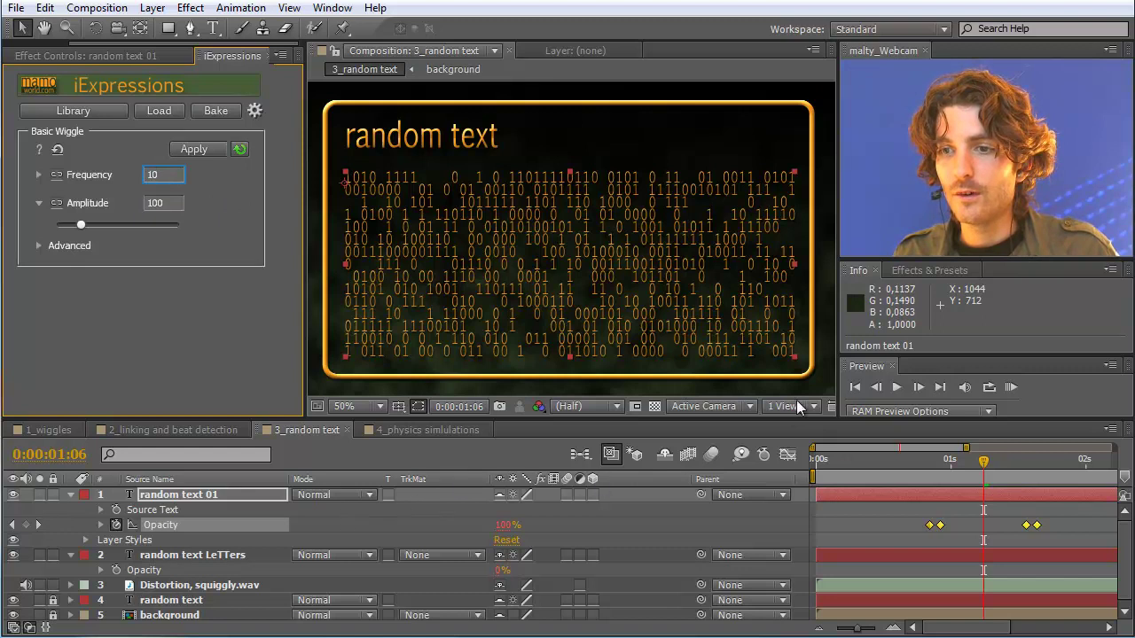
drag(983, 462, 968, 470)
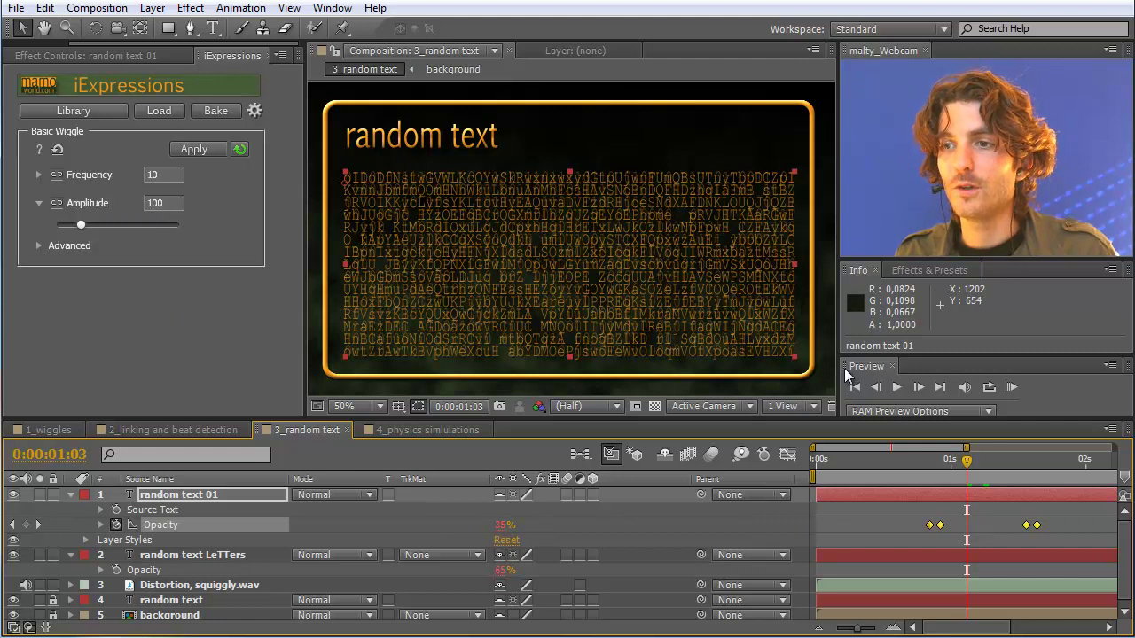
Play a RAM preview of the flickering text layers in the 3_random text composition, and stop it
click(991, 388)
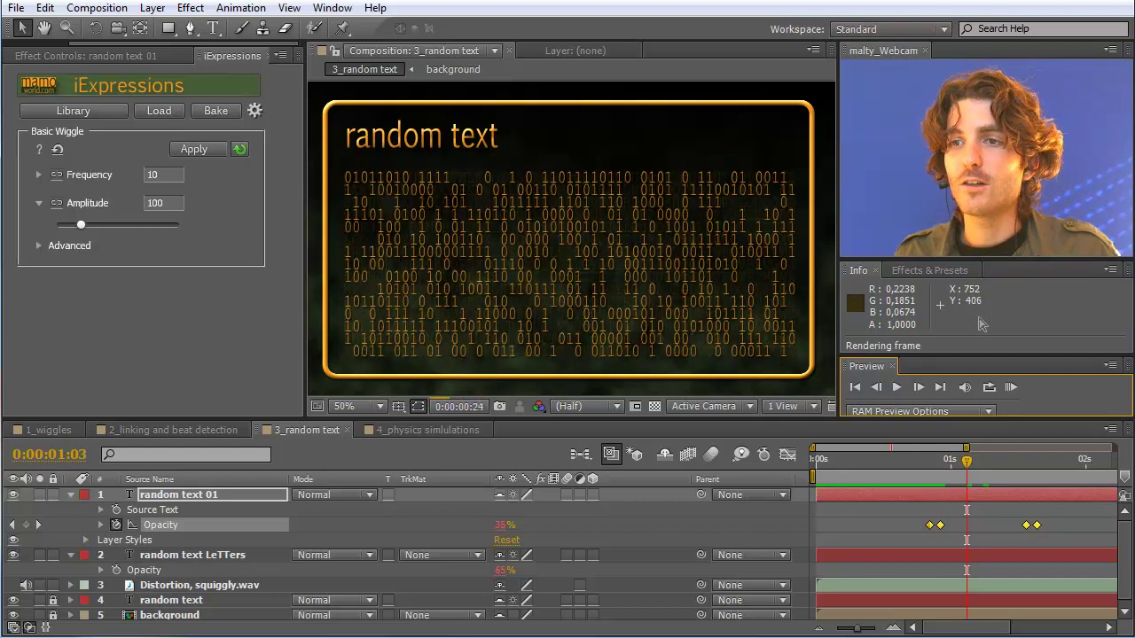
click(1014, 387)
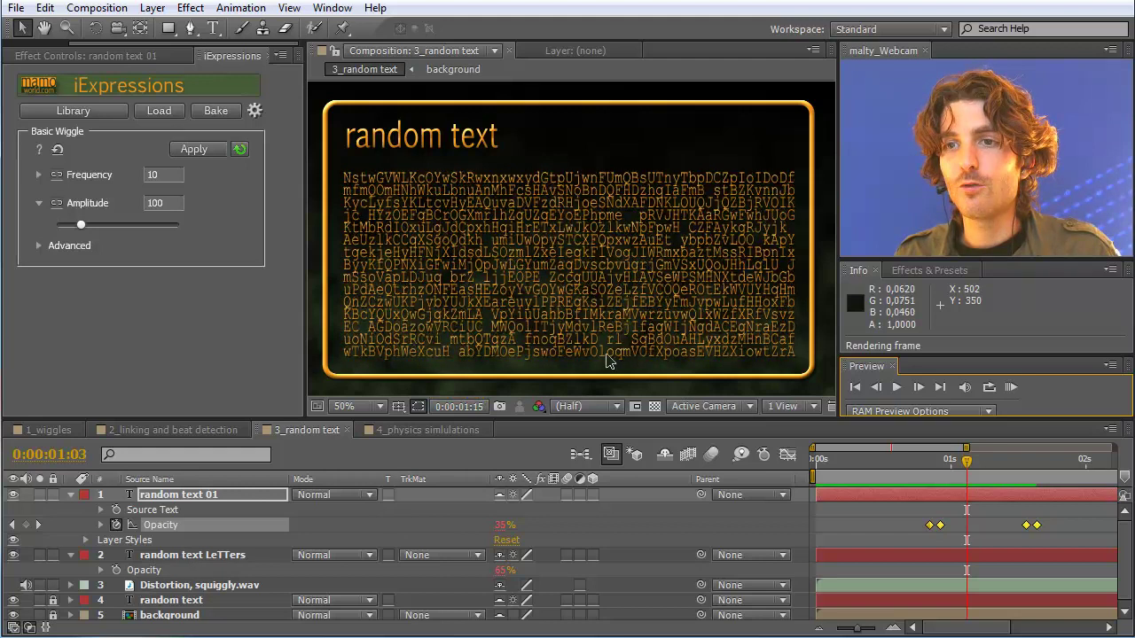
click(1012, 390)
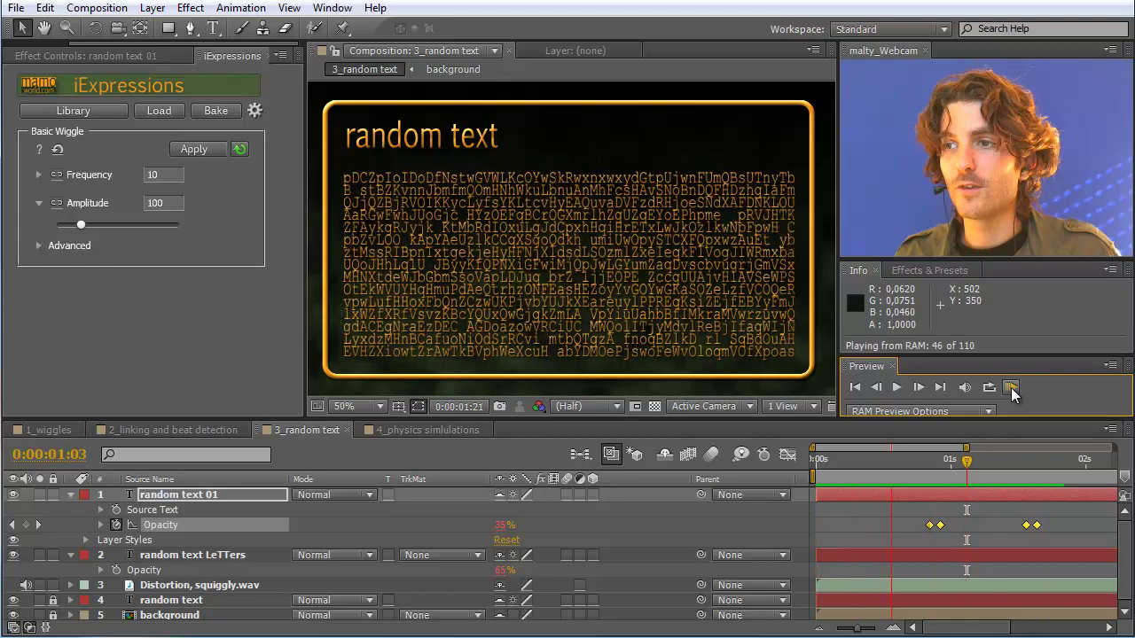
click(1011, 388)
At 0:00:01:17, find the Turbulent Displace effect by searching for "turbulent" and apply it to the random text LeTTers layer
drag(973, 456, 1043, 462)
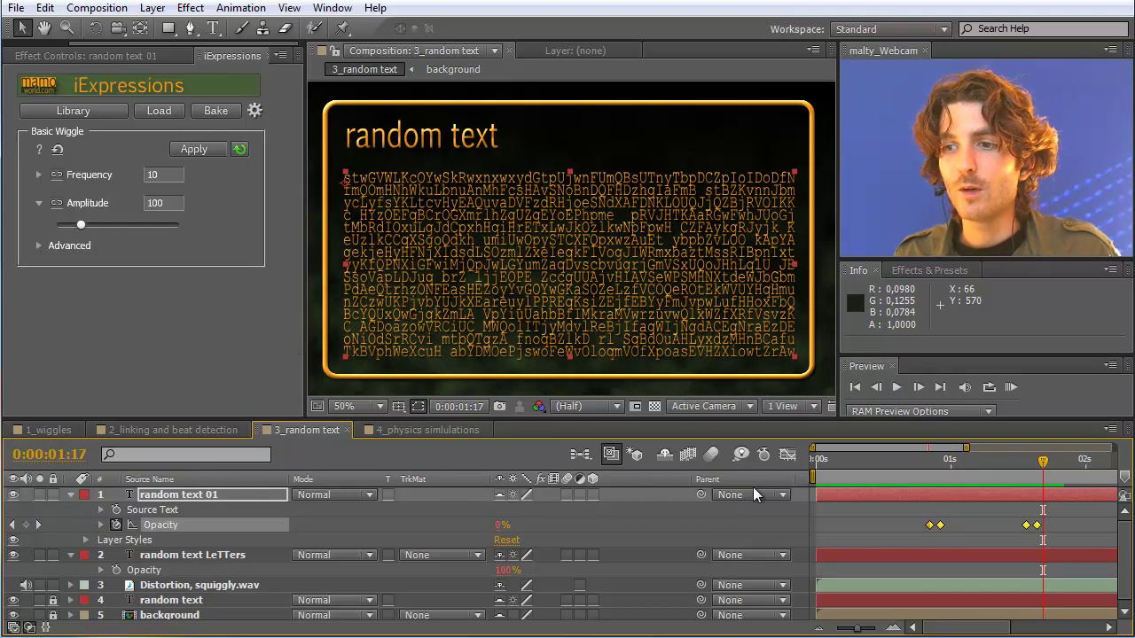
mouse_move(903, 354)
mouse_down()
mouse_move(901, 324)
mouse_move(904, 345)
mouse_up()
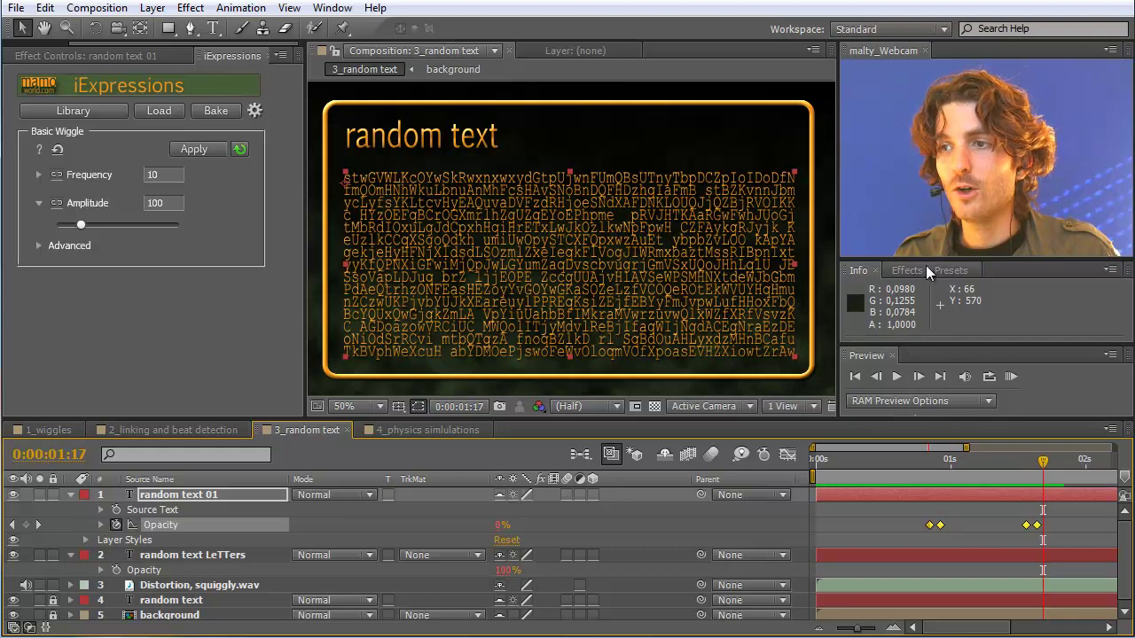
click(925, 268)
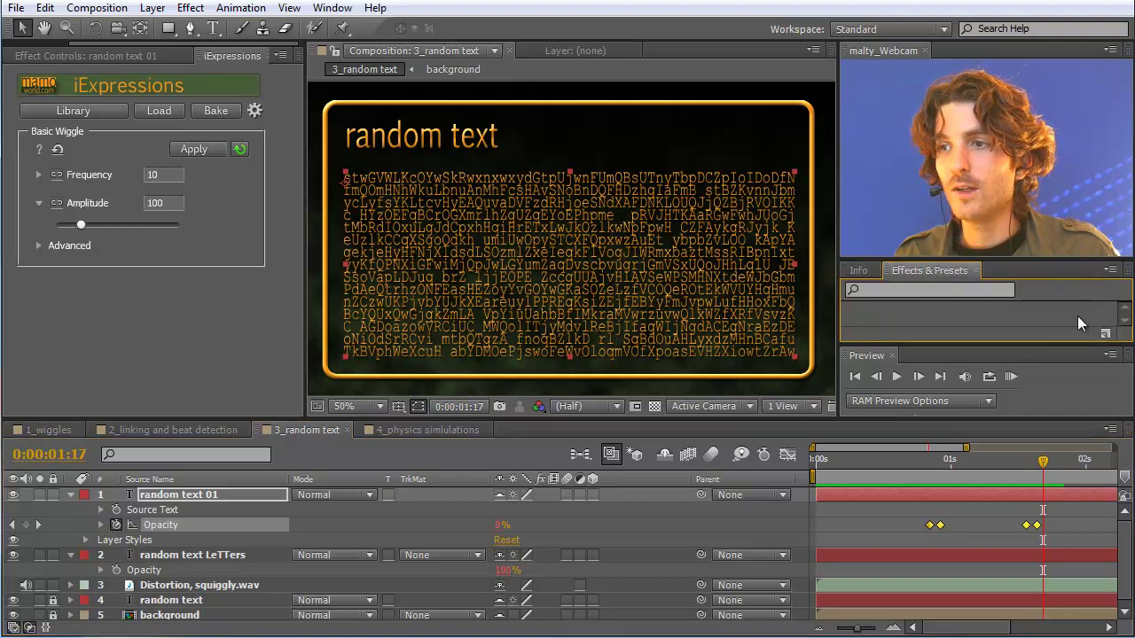
click(929, 293)
text(turbulen)
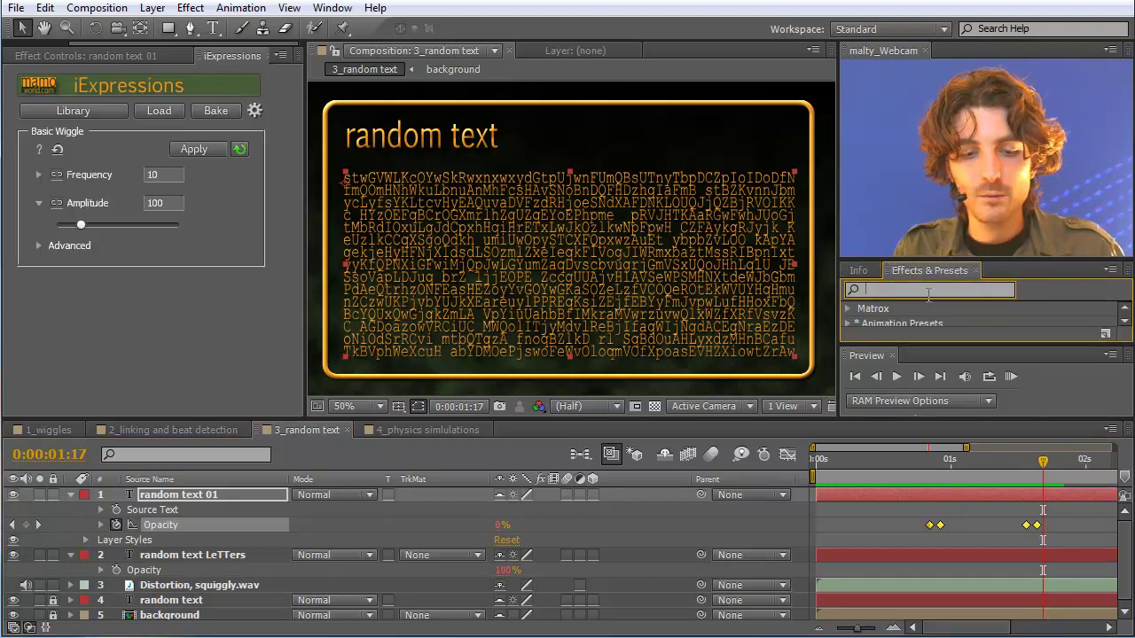
text(t)
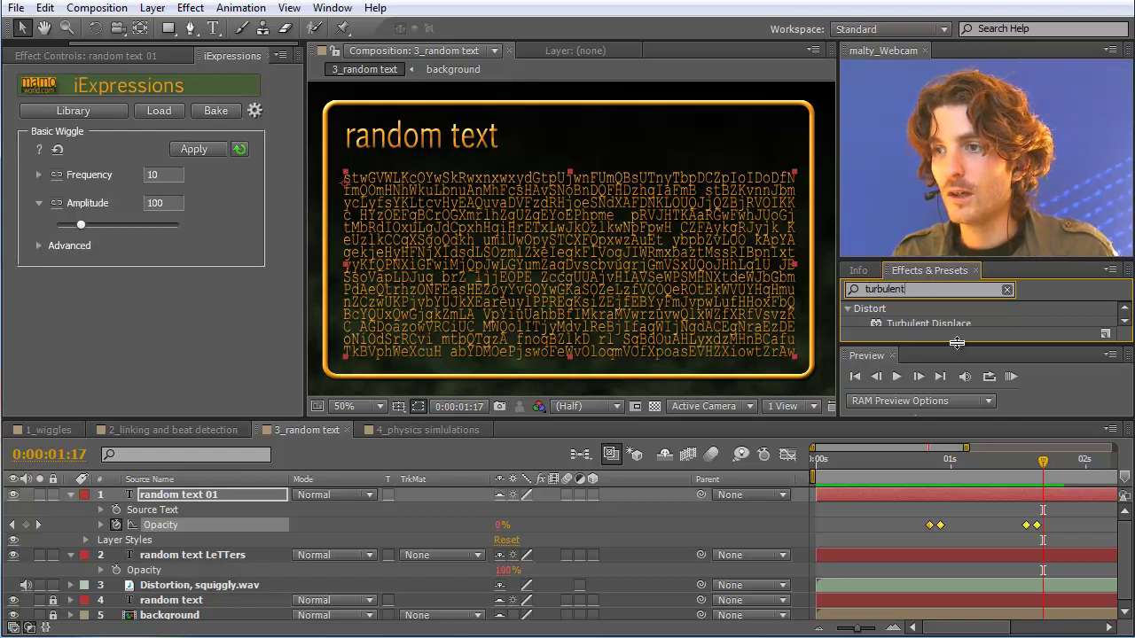
drag(956, 348, 956, 376)
drag(917, 321, 217, 554)
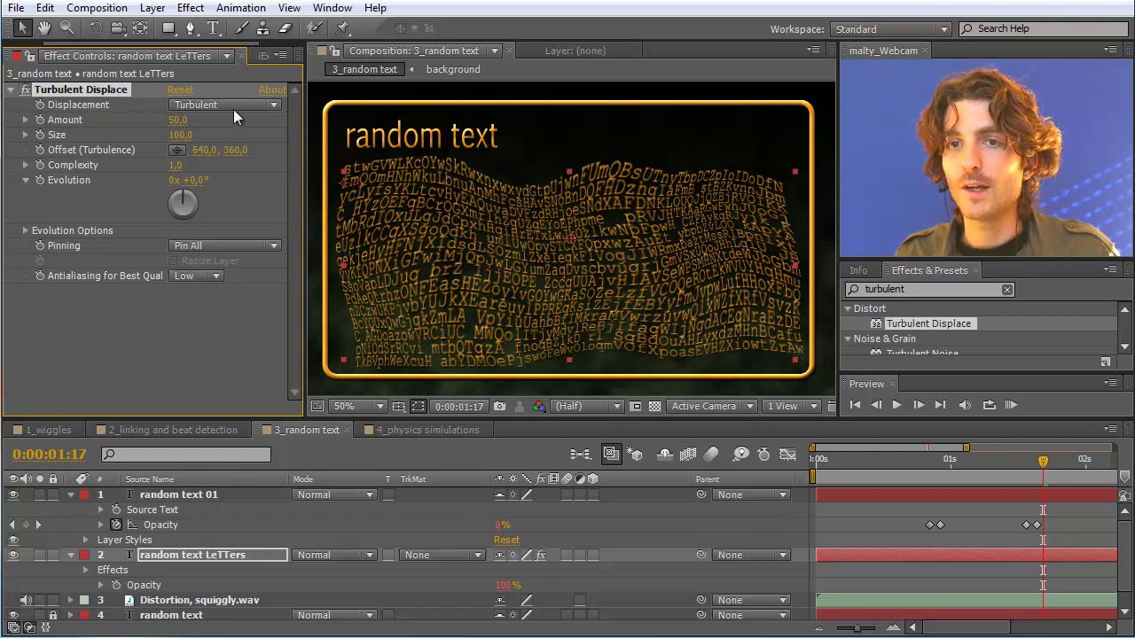
Set Turbulent Displace on random text LeTTers to Horizontal Displacement with a Size of 2.0
click(272, 104)
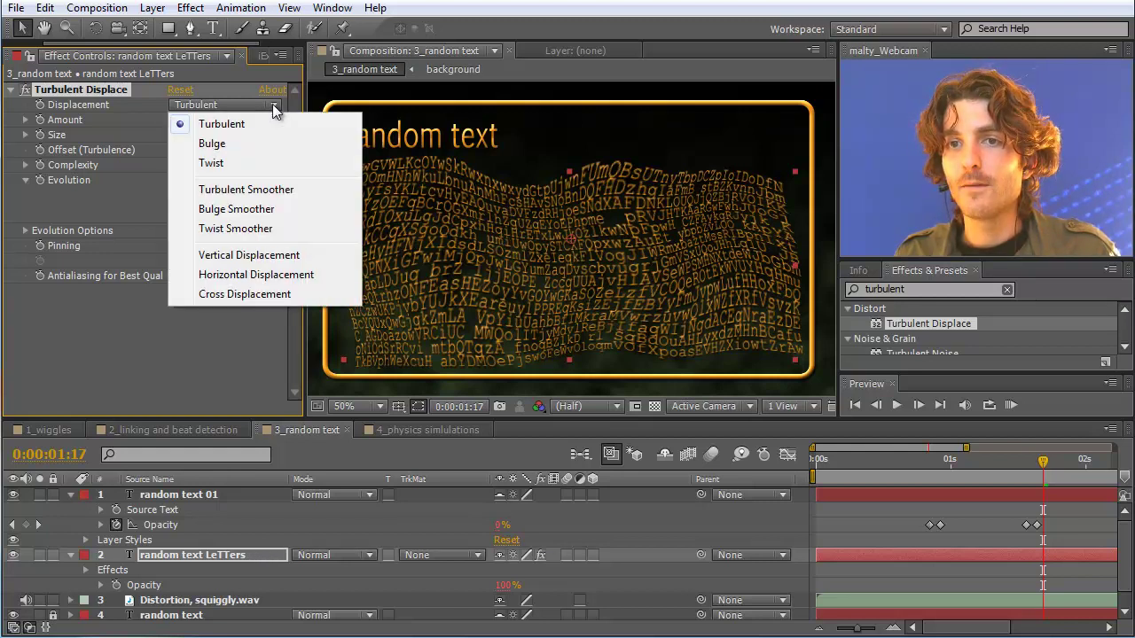
click(255, 275)
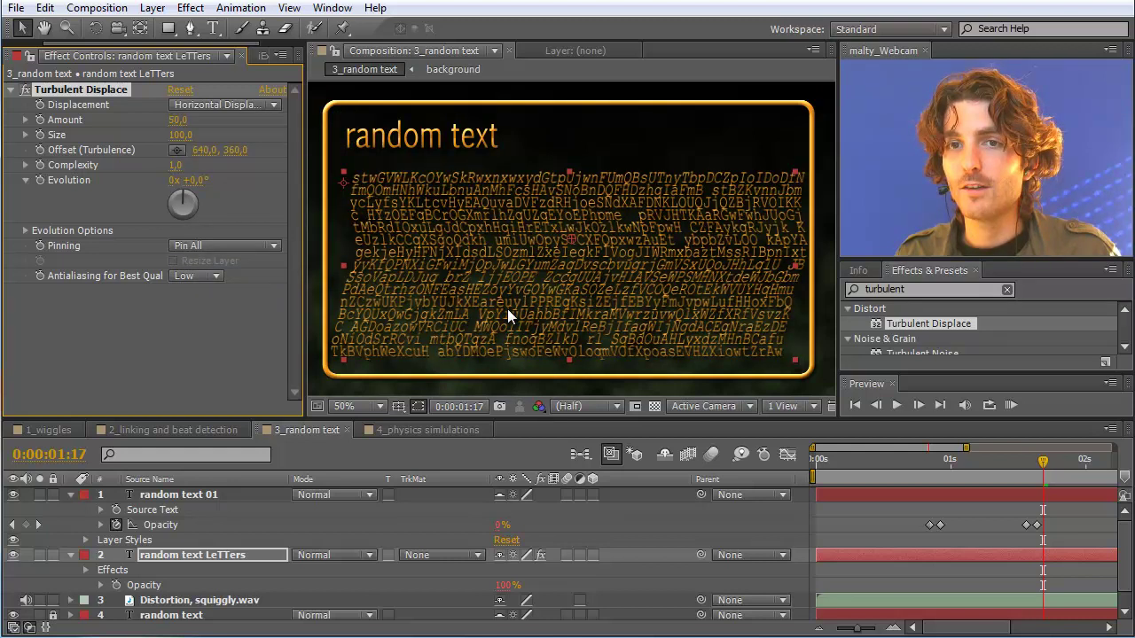
click(172, 553)
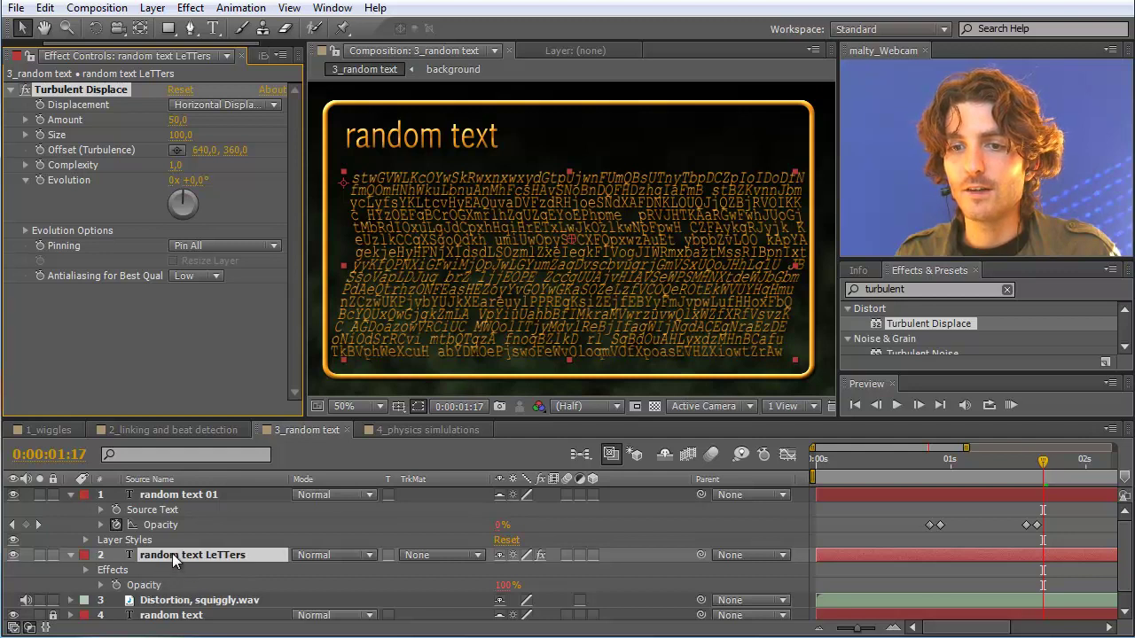
key(e)
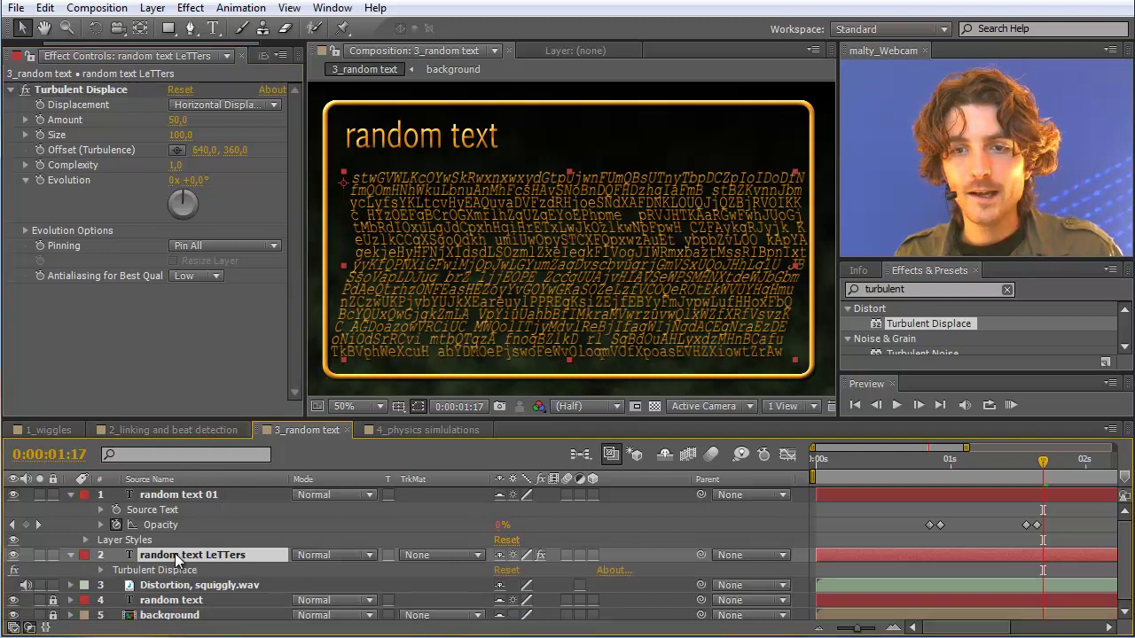
click(100, 570)
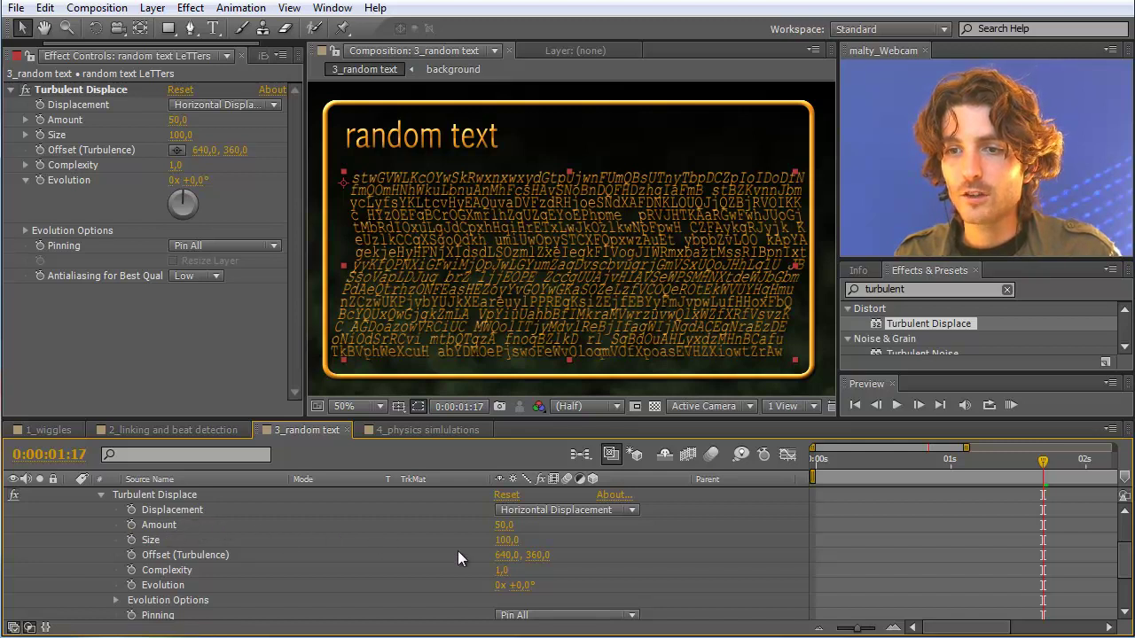
drag(502, 540, 391, 543)
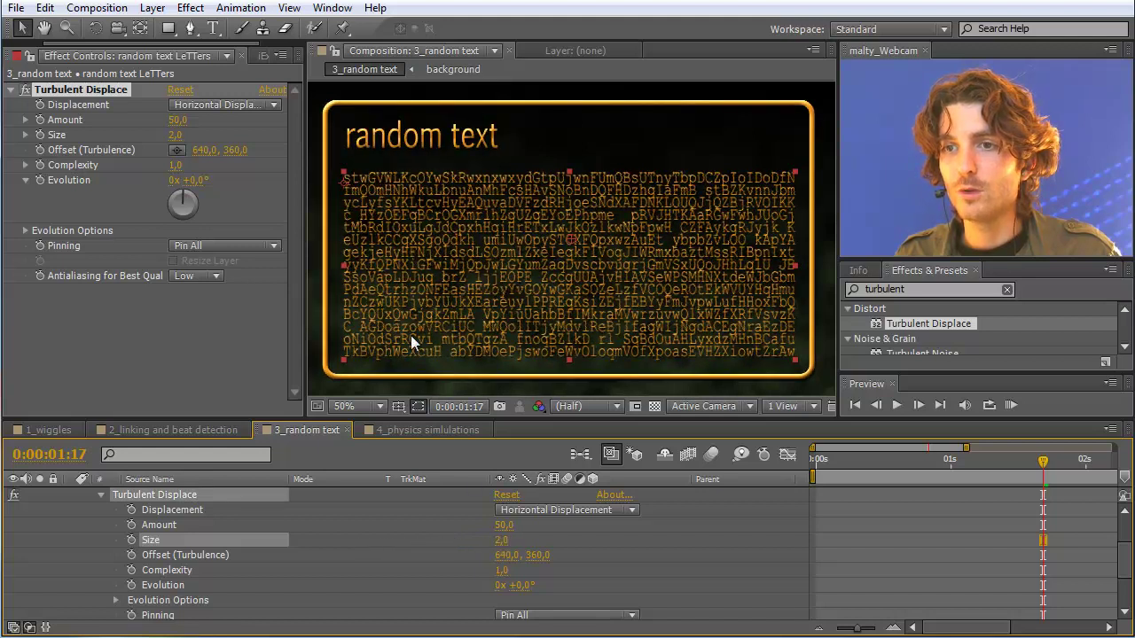
drag(496, 541, 436, 543)
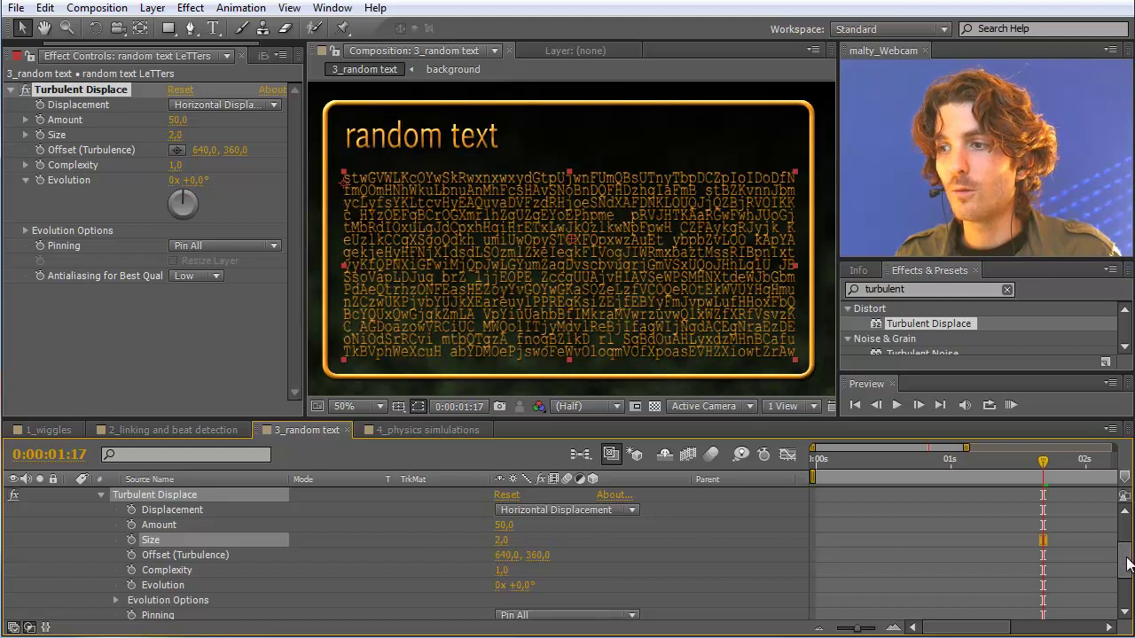
Select the Opacity of random text 01 and move the current time to 0:00:00:15, before its first opacity keyframes
scroll(190, 496, up, 3)
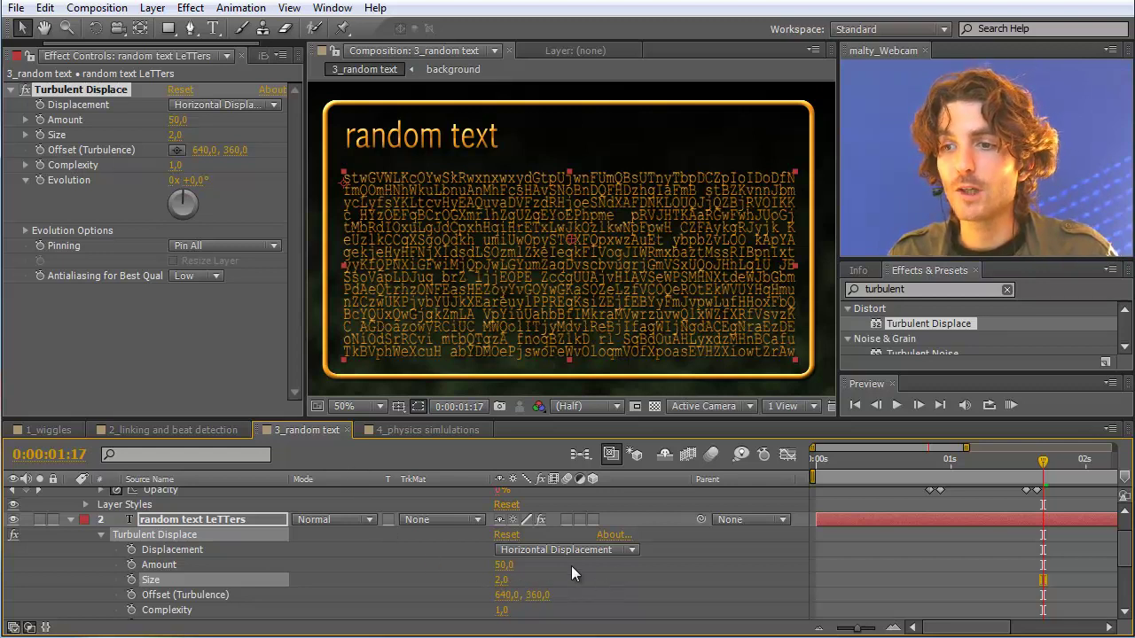
scroll(510, 562, up, 2)
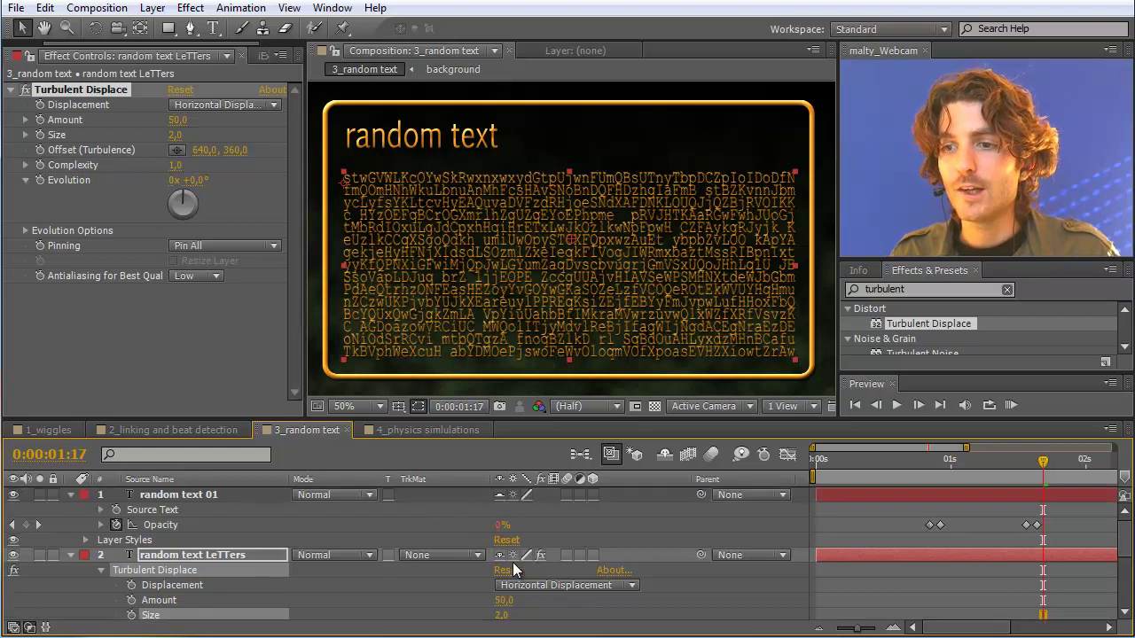
click(157, 524)
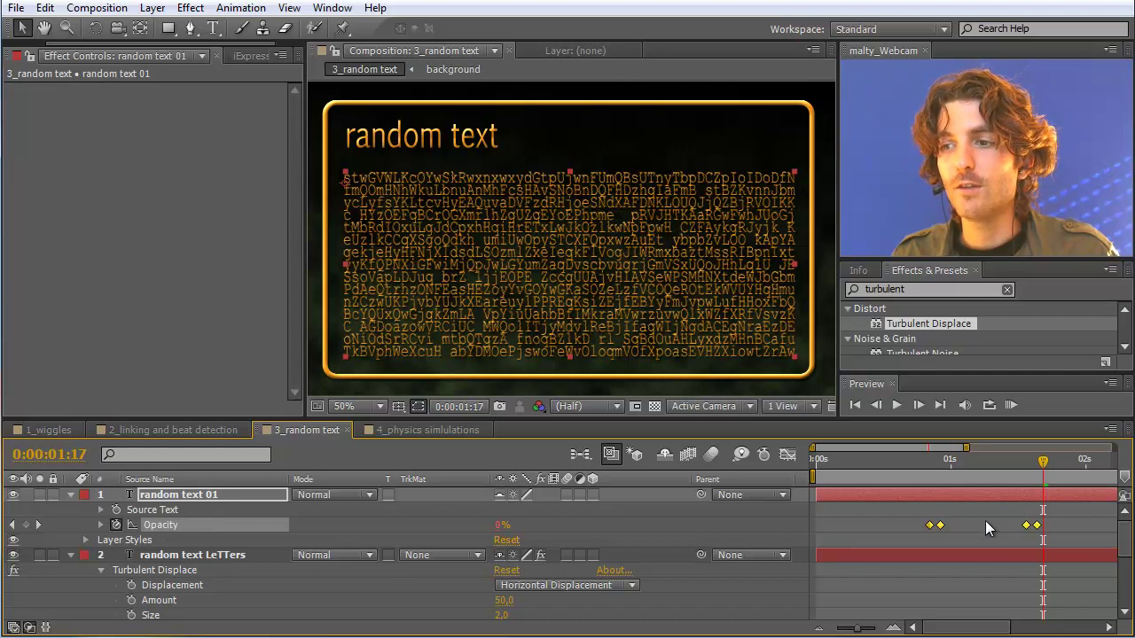
click(904, 458)
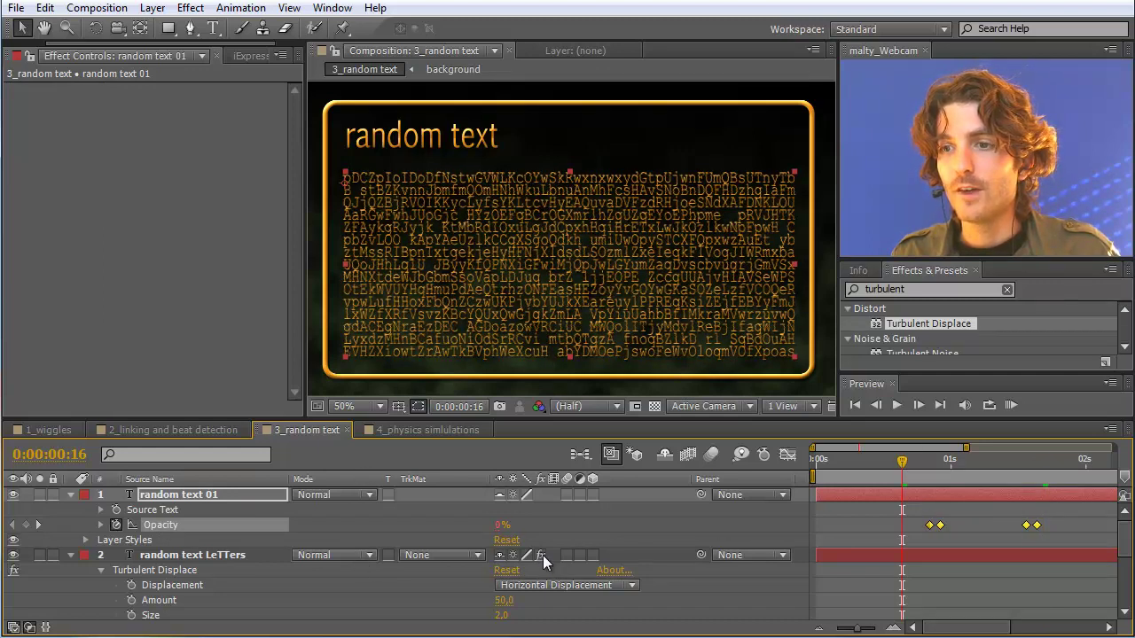
drag(901, 465, 896, 465)
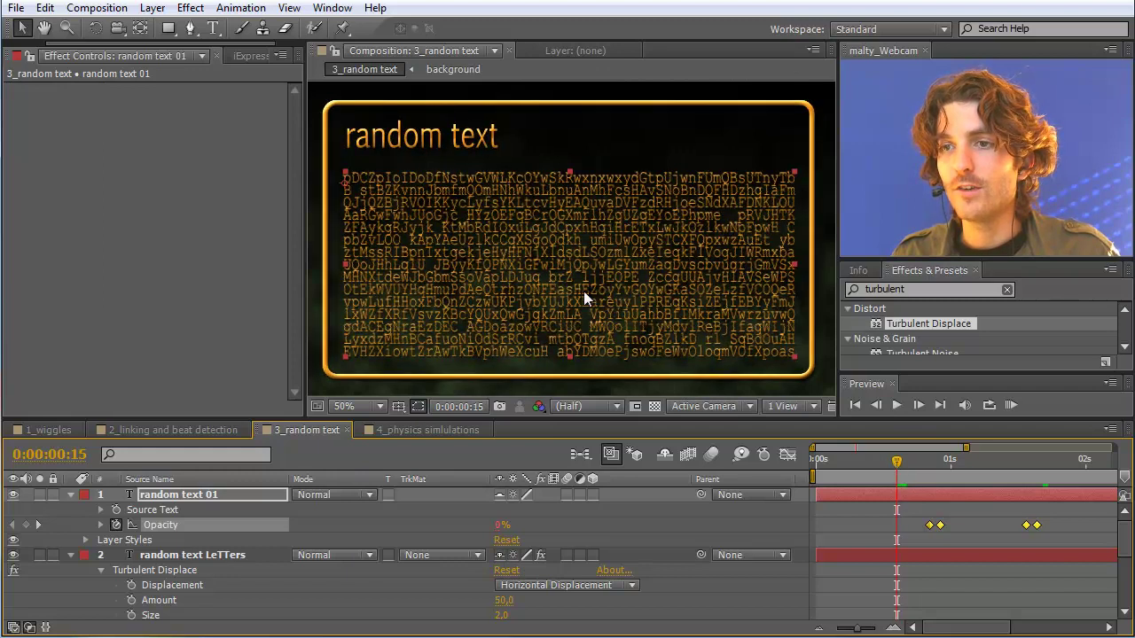
Select Turbulent Displace's Size on random text LeTTers and load Simple Link 1D from the Linking category of the iExpressions library
mouse_move(1126, 528)
mouse_down()
mouse_move(1126, 552)
mouse_move(1127, 529)
mouse_up()
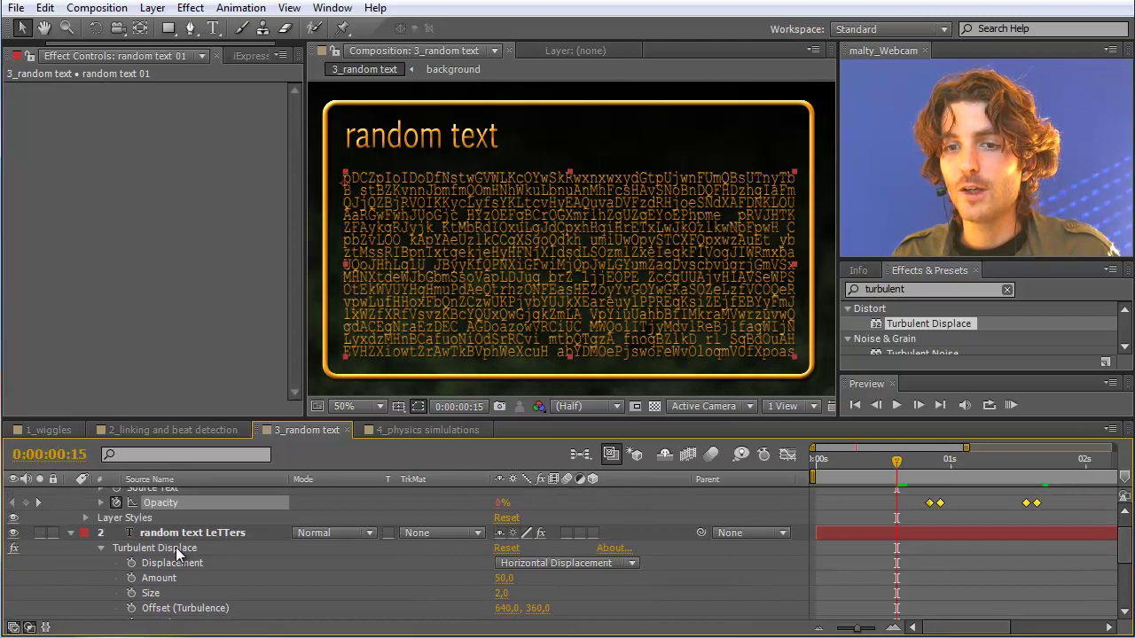
scroll(231, 599, down, 3)
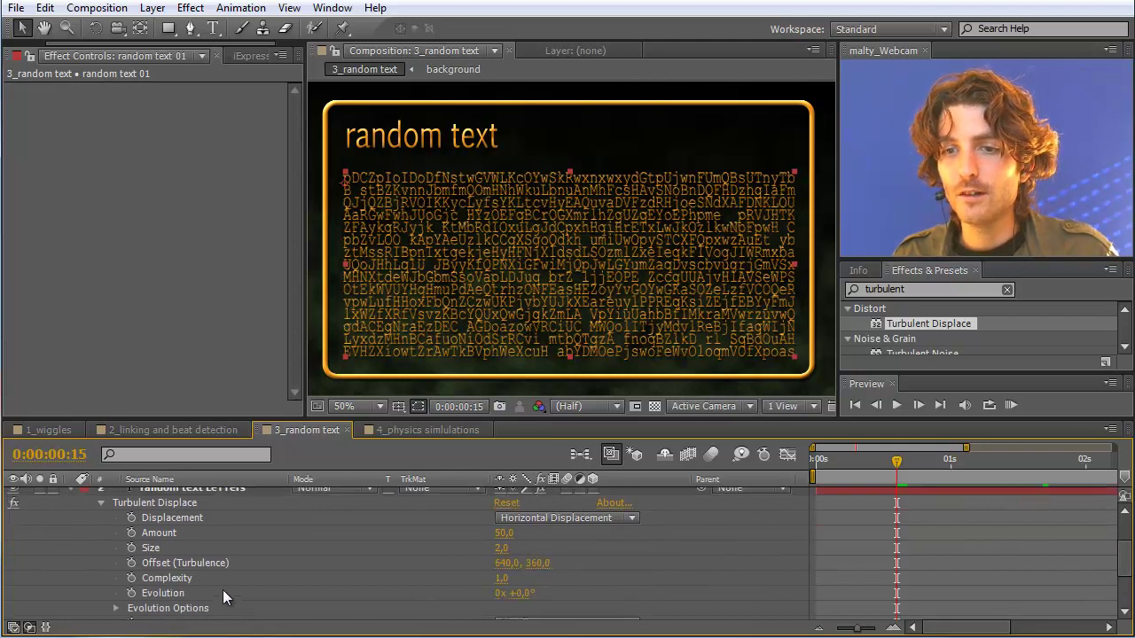
click(181, 559)
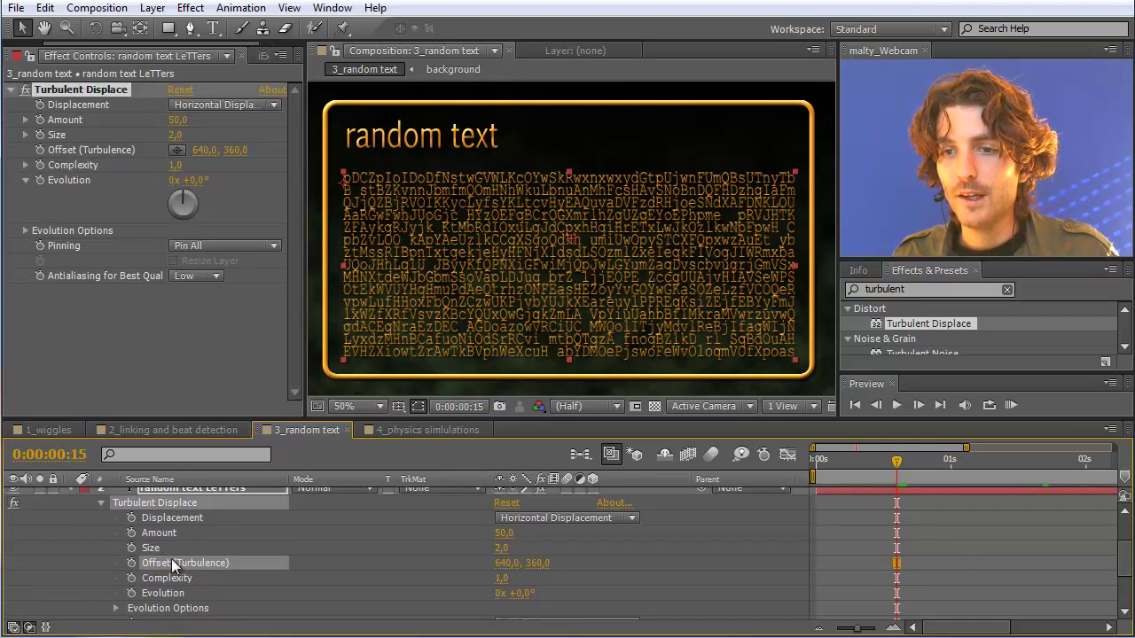
click(151, 548)
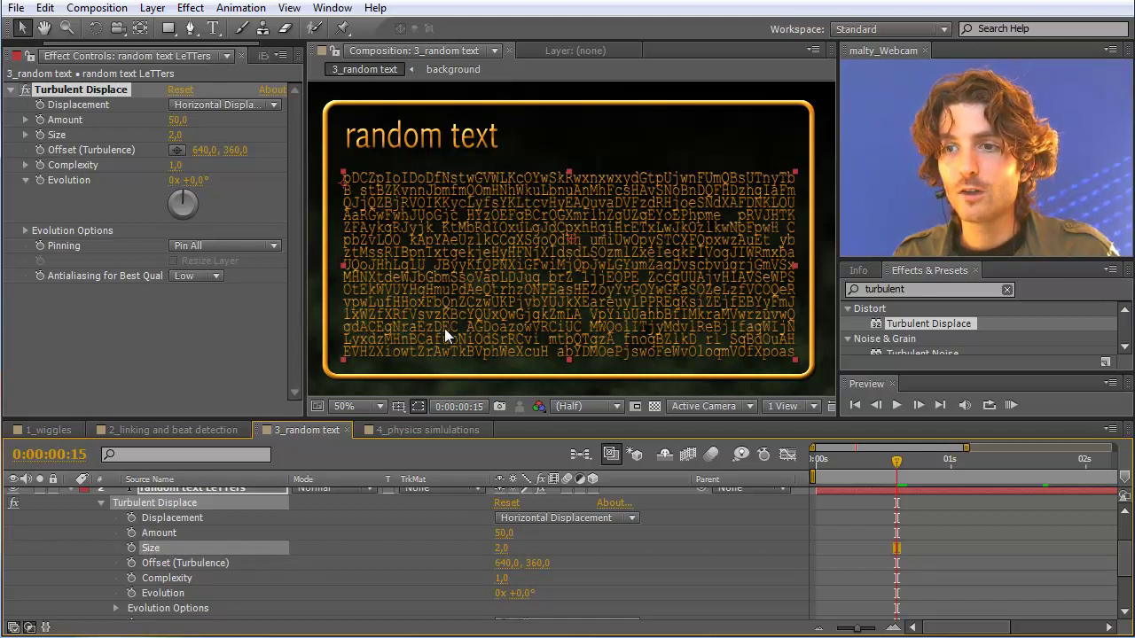
drag(110, 45, 191, 45)
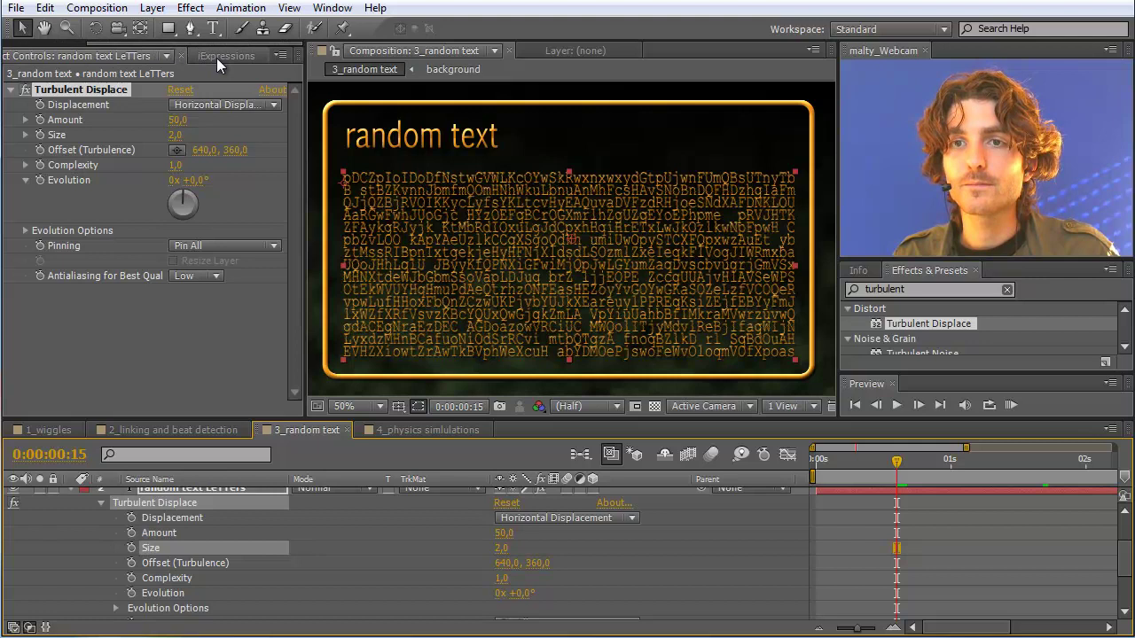
click(216, 57)
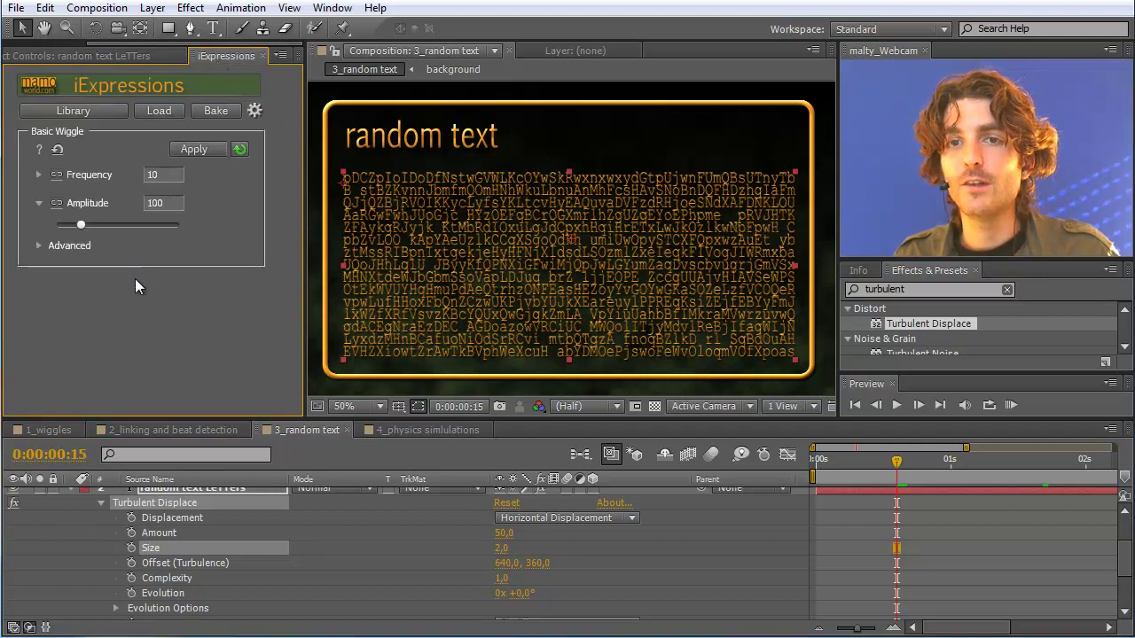
click(83, 112)
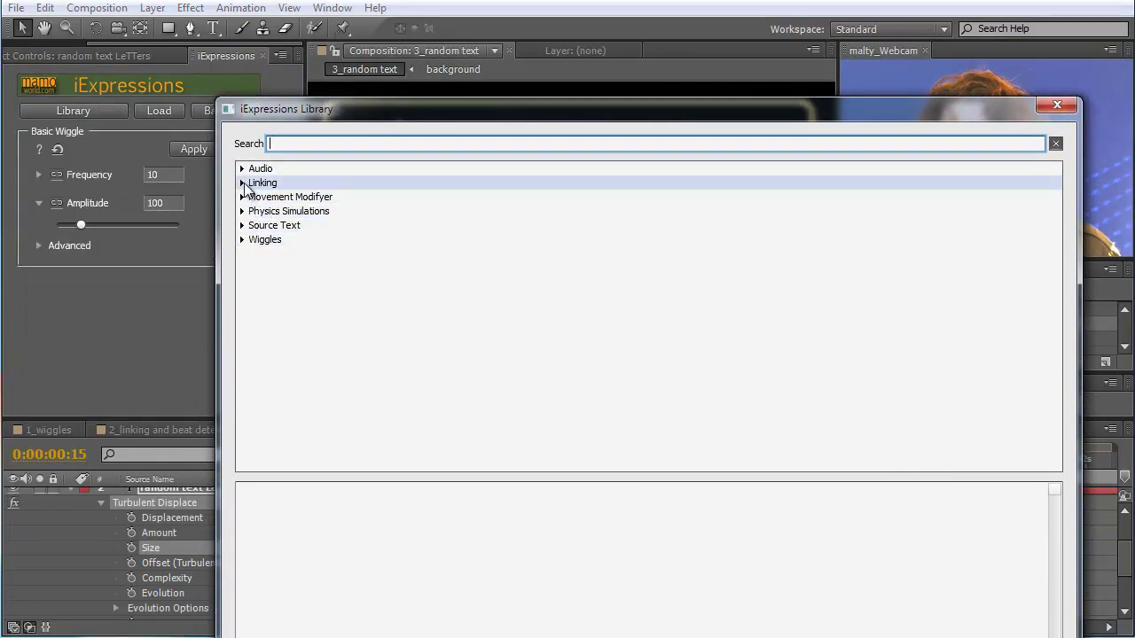
click(243, 183)
click(297, 373)
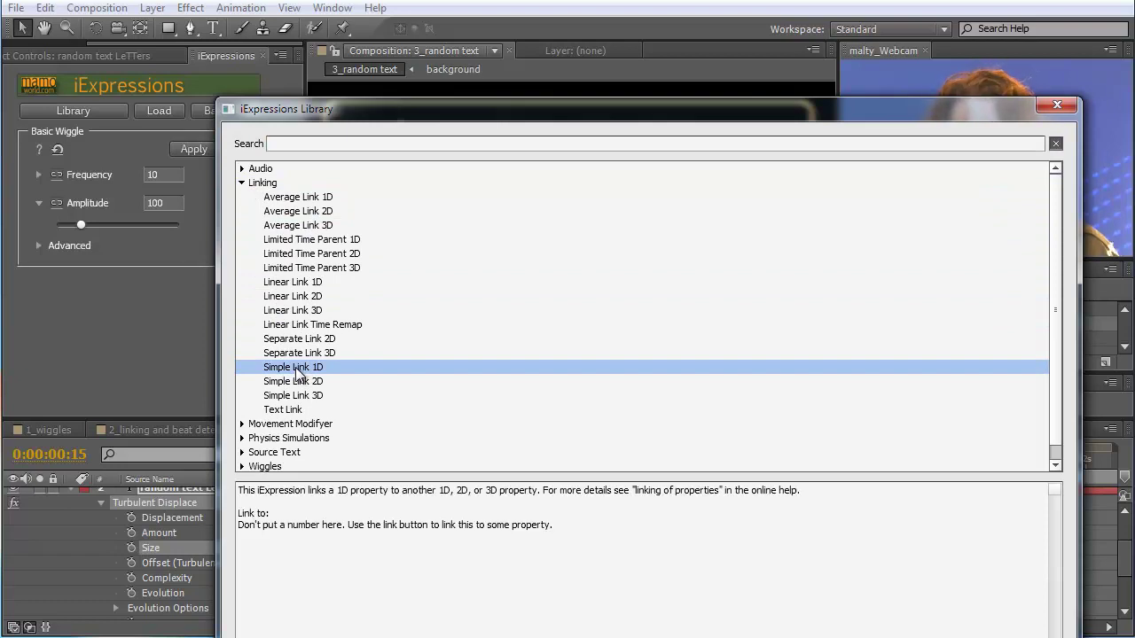
drag(468, 113, 401, 14)
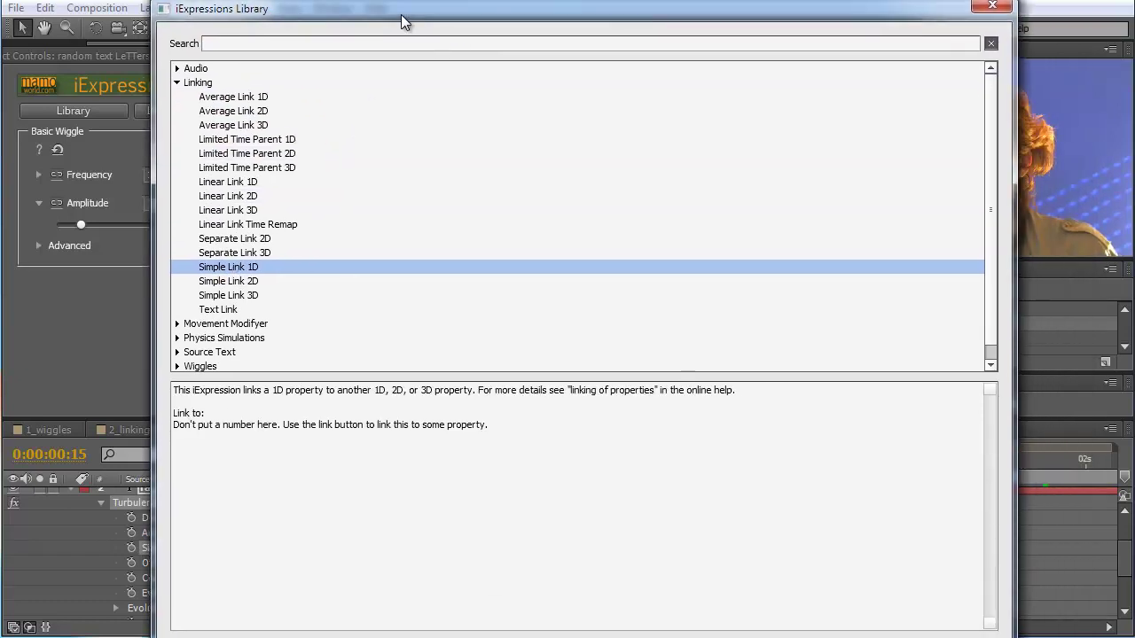
double_click(251, 268)
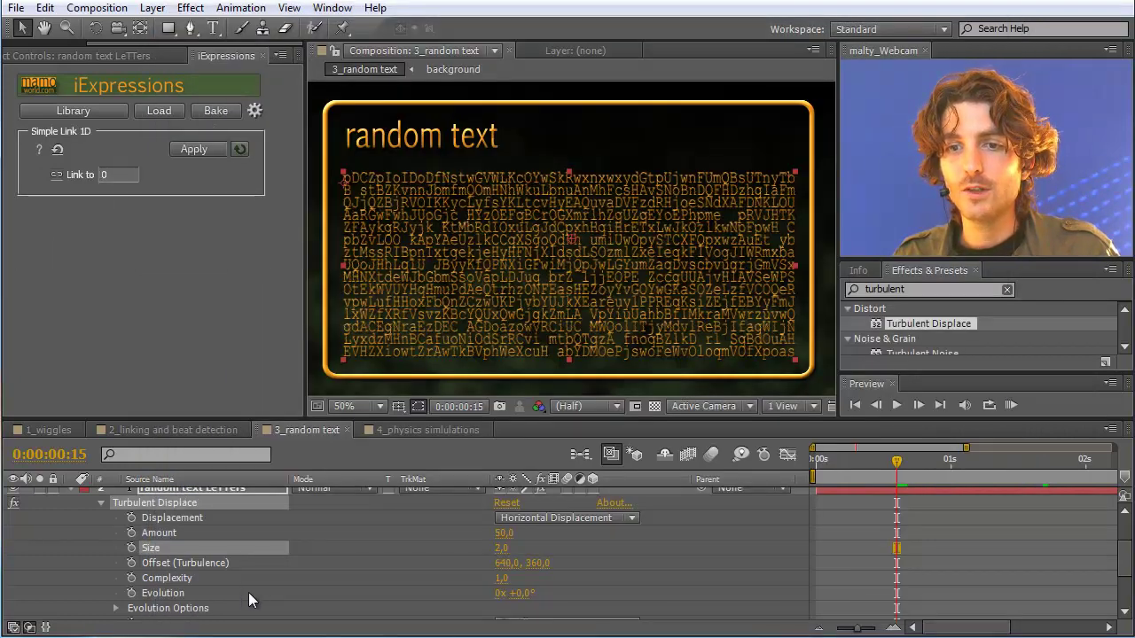
Set the Simple Link 1D source to the Opacity of the random text 01 layer
scroll(250, 585, up, 4)
click(158, 524)
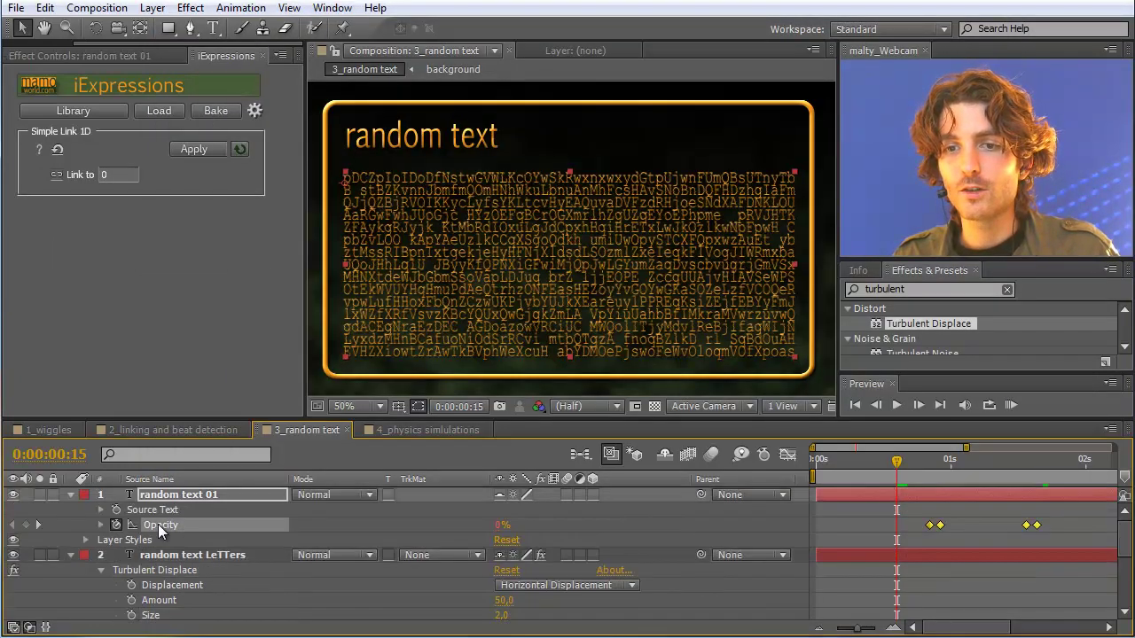
click(57, 175)
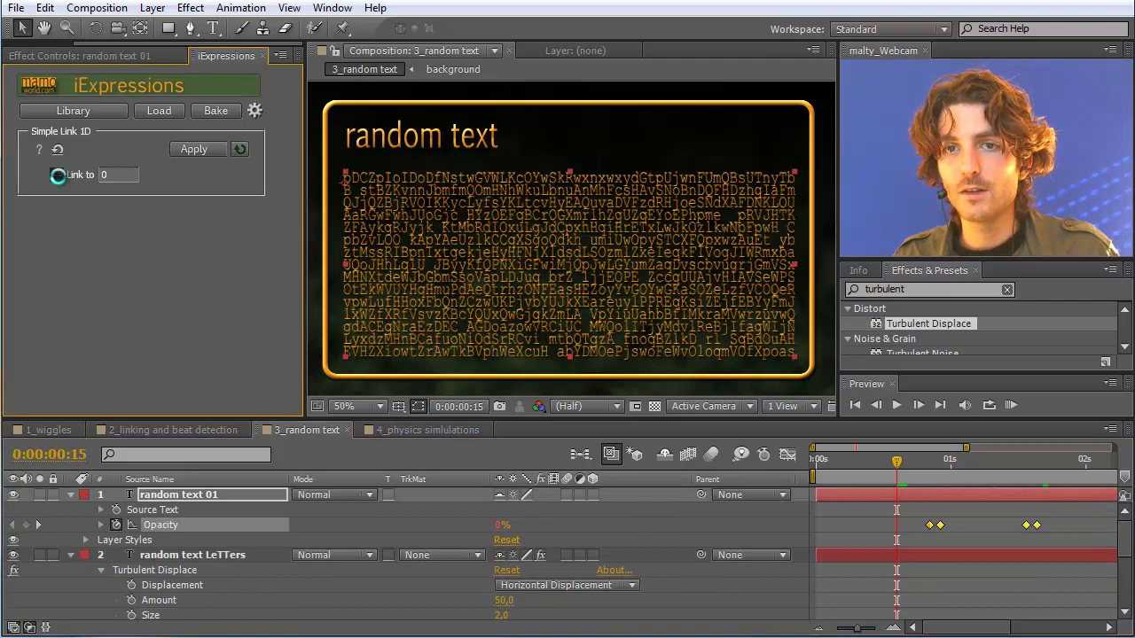
Apply Simple Link 1D to Turbulent Displace's Size on random text LeTTers, and check the distortion at 0:00:01:00
scroll(1127, 571, down, 4)
scroll(1127, 572, down, 1)
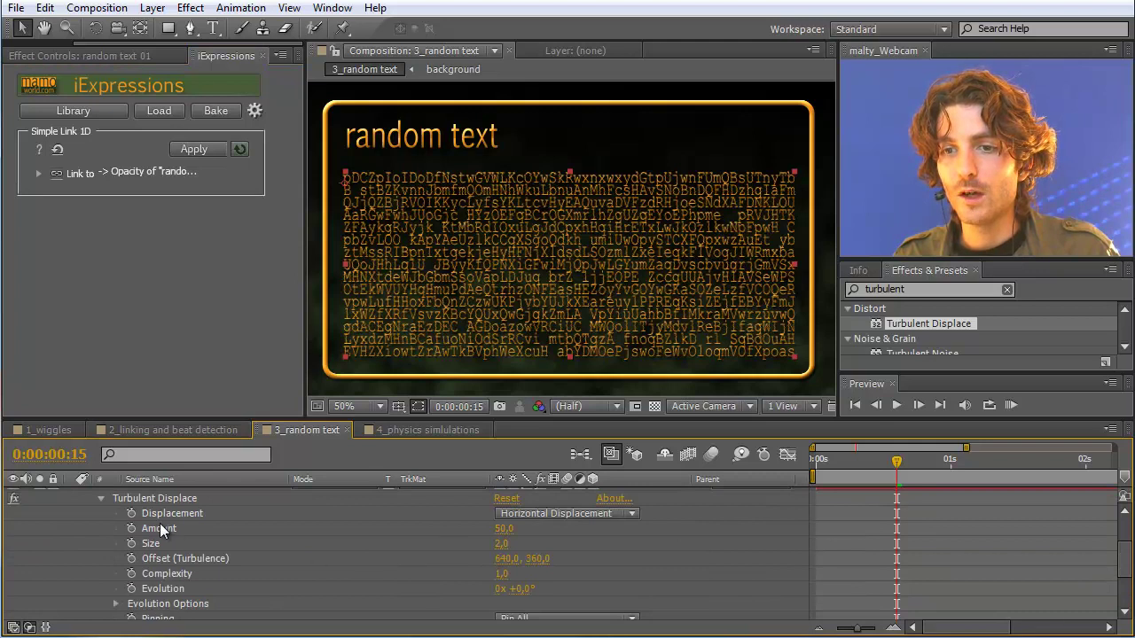
click(159, 527)
click(156, 544)
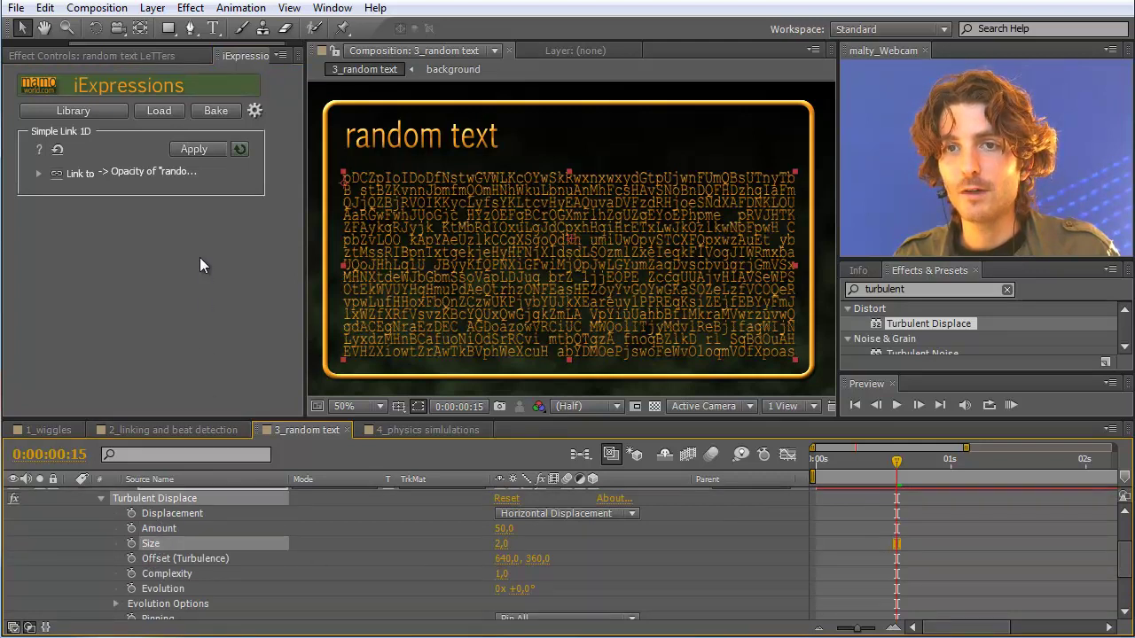
click(186, 149)
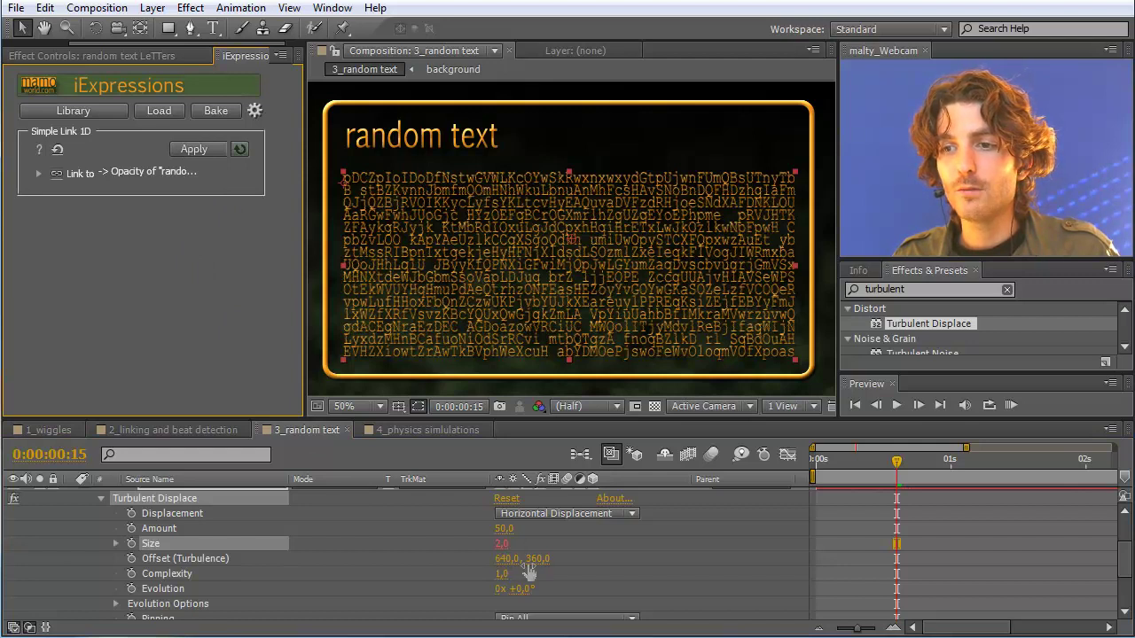
drag(1125, 559, 1125, 538)
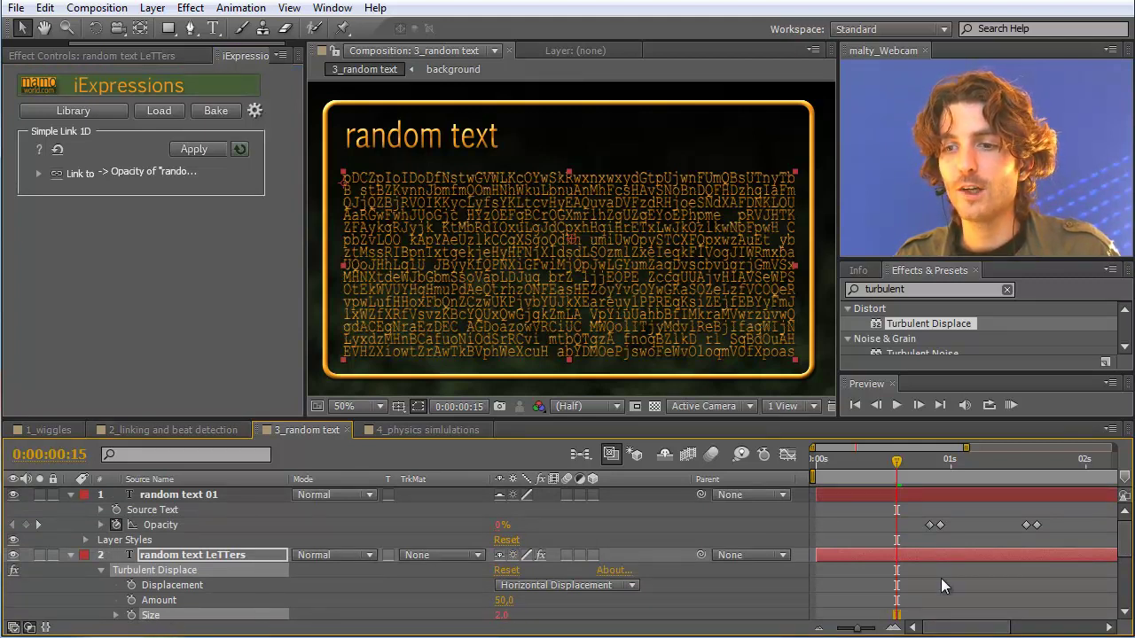
drag(897, 462, 950, 464)
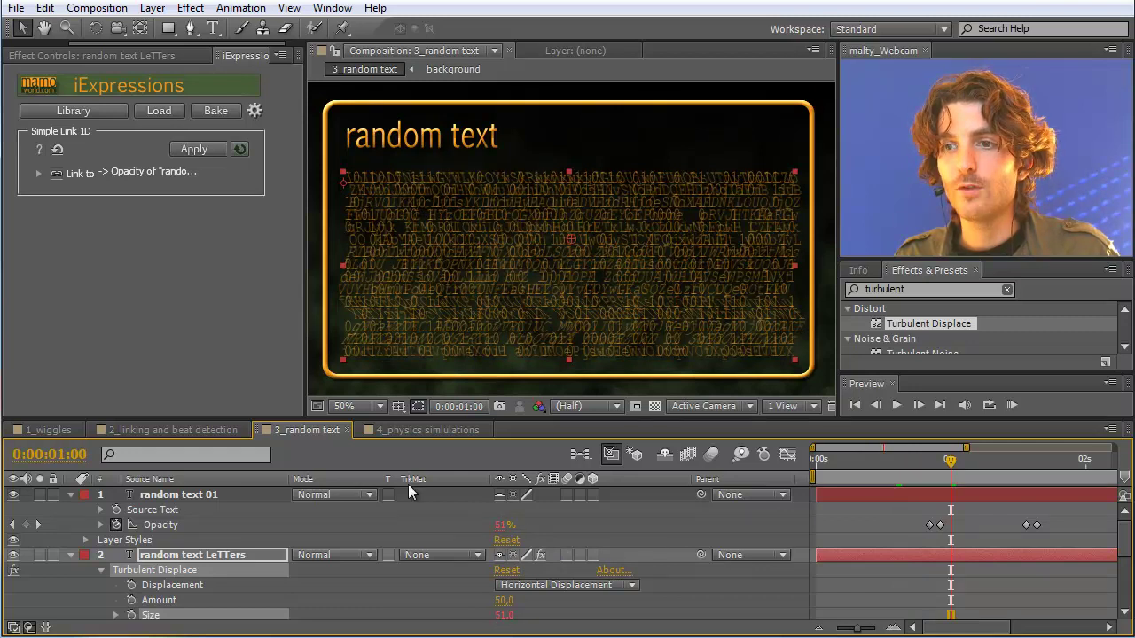
Set the link's Scale to 50% and reapply Simple Link 1D to Turbulent Displace's Size
click(39, 174)
click(92, 259)
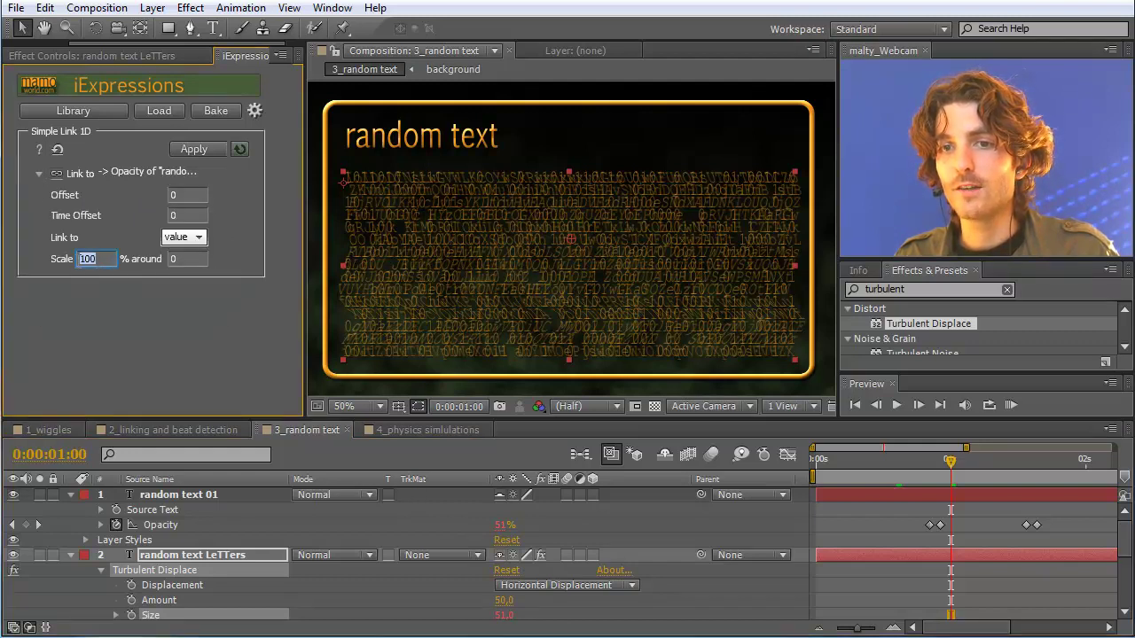
text(25)
key(Return)
text(50)
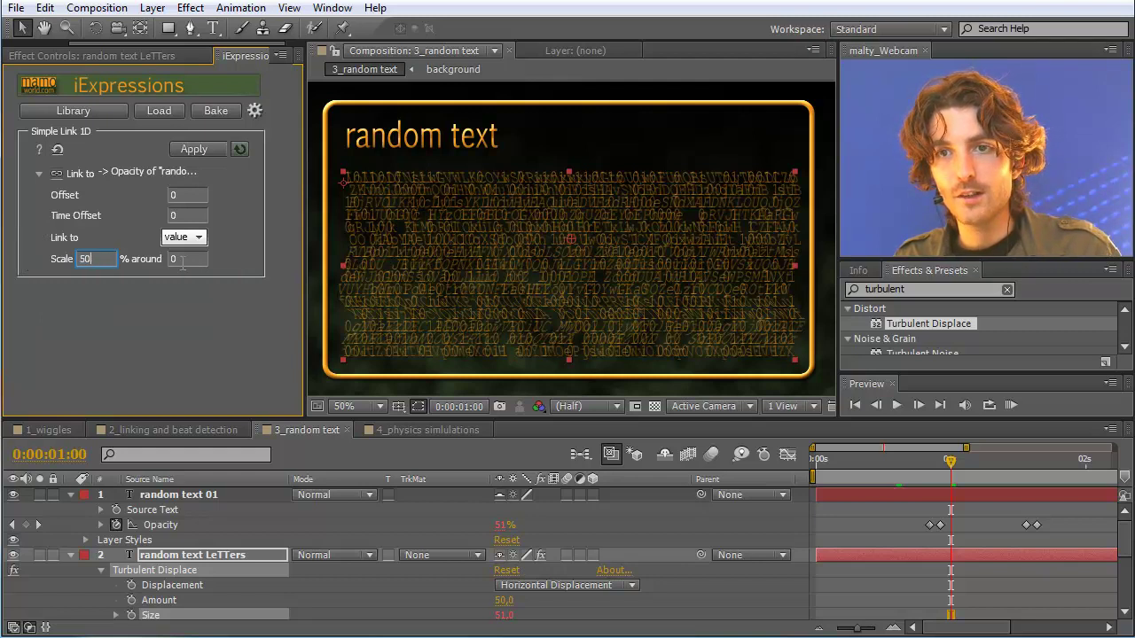
click(160, 615)
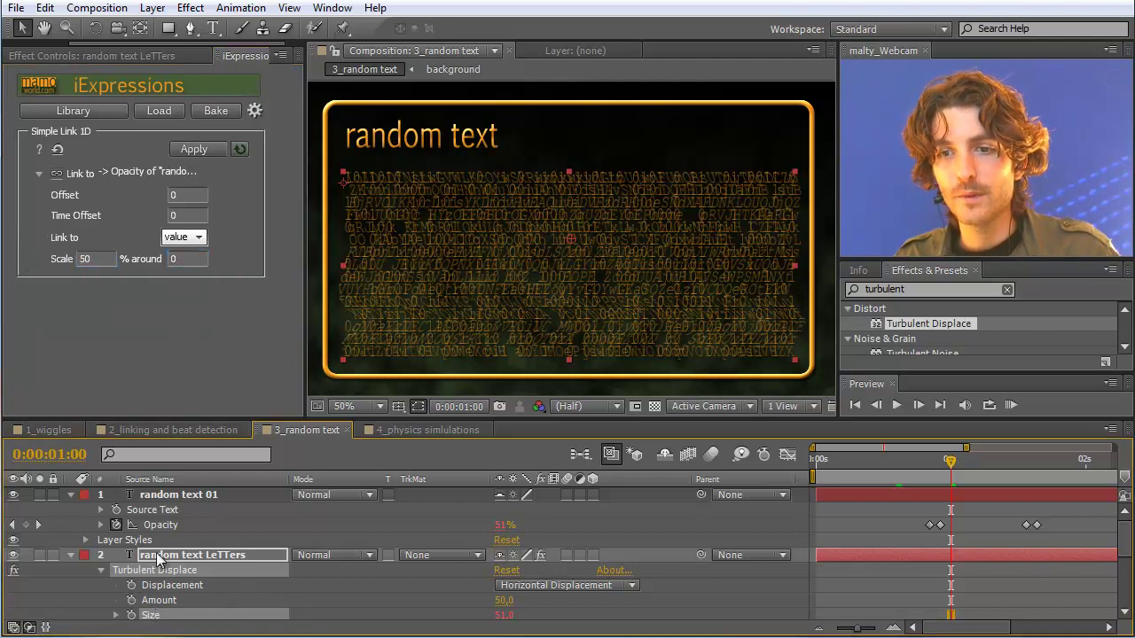
click(193, 149)
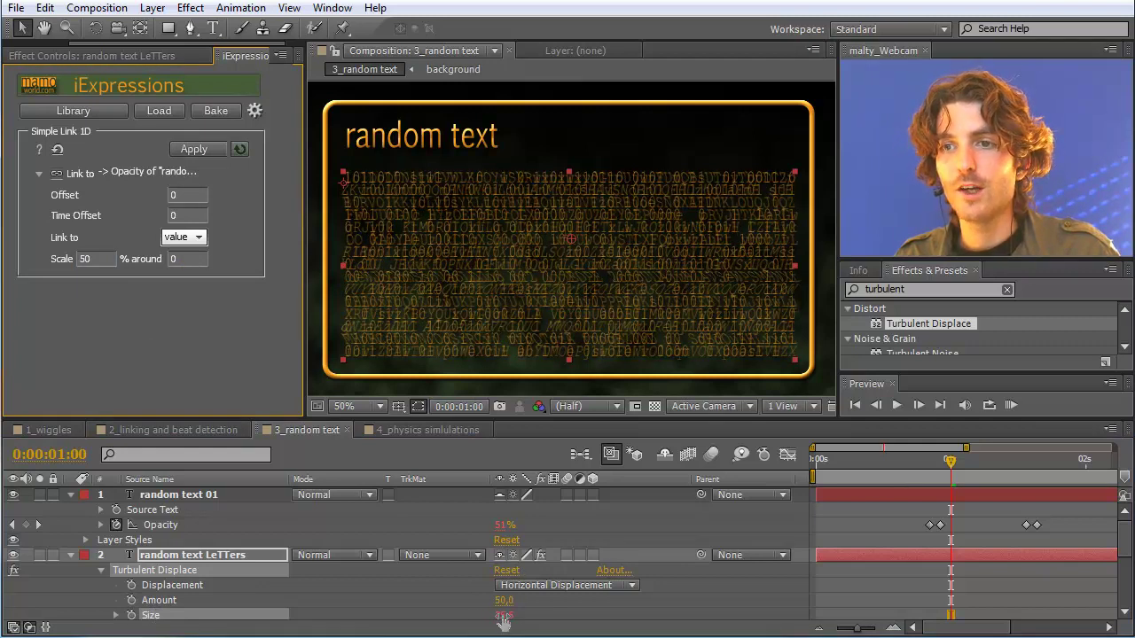
Return the link's Scale to 100% and reapply Simple Link 1D to Turbulent Displace's Size
text(100)
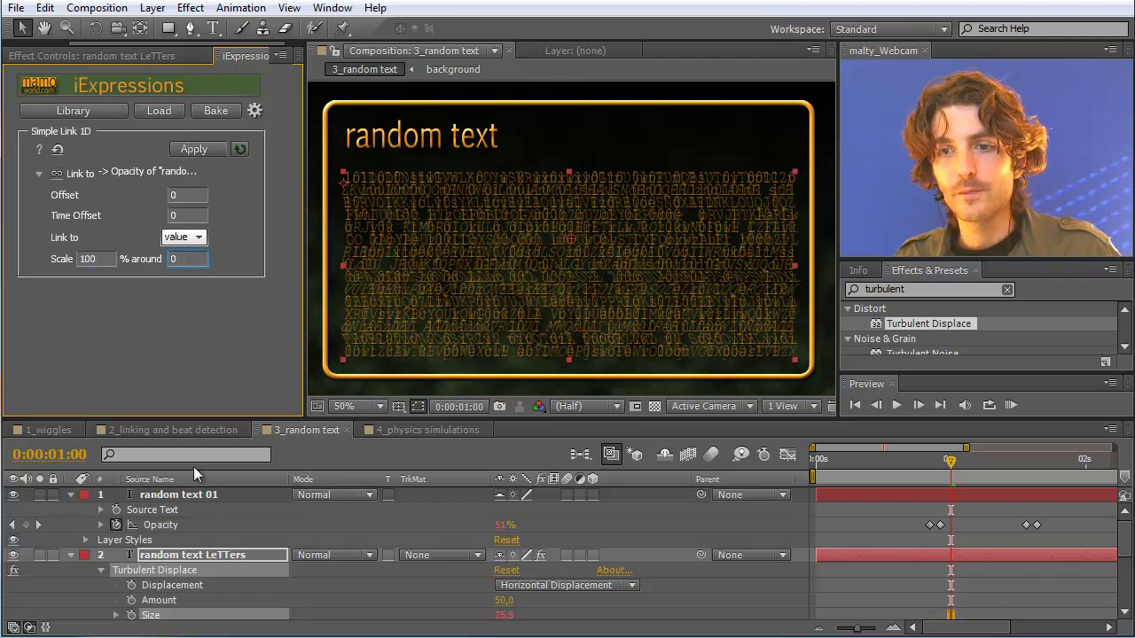
click(155, 612)
click(184, 154)
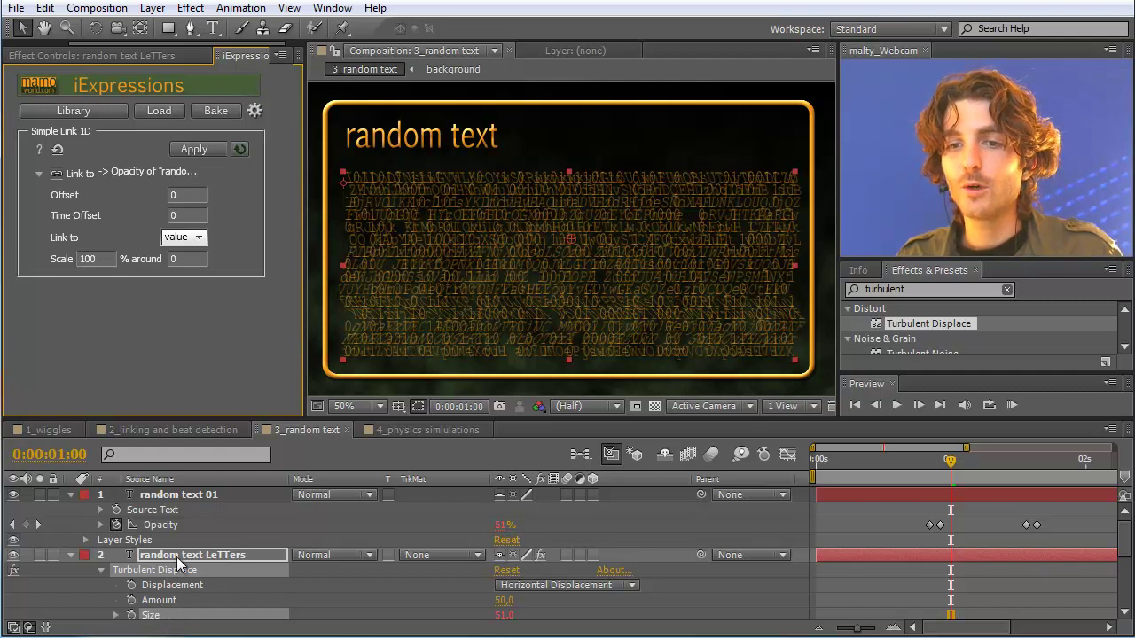
Play RAM previews of the distorted, flickering text layers in the 3_random text composition
click(1010, 406)
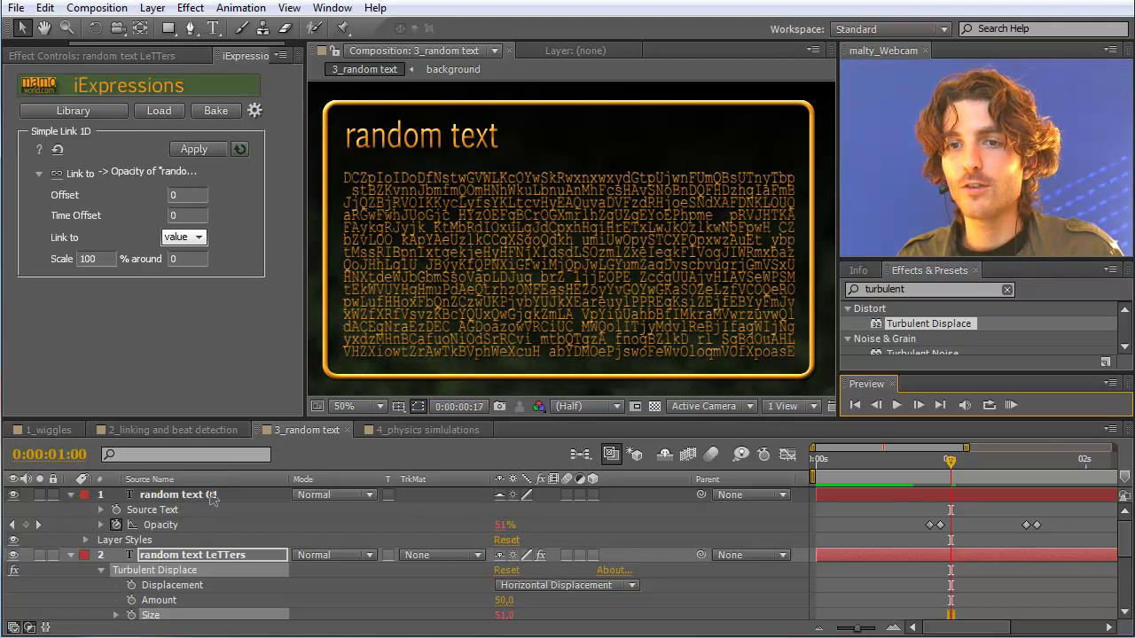
mouse_move(91, 263)
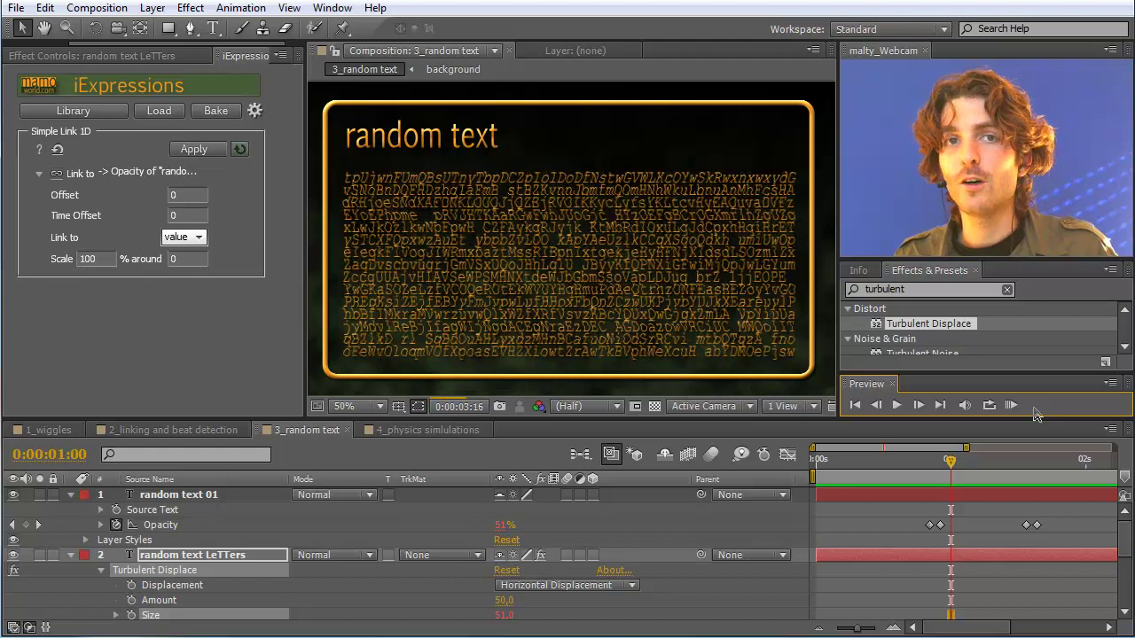
click(1013, 407)
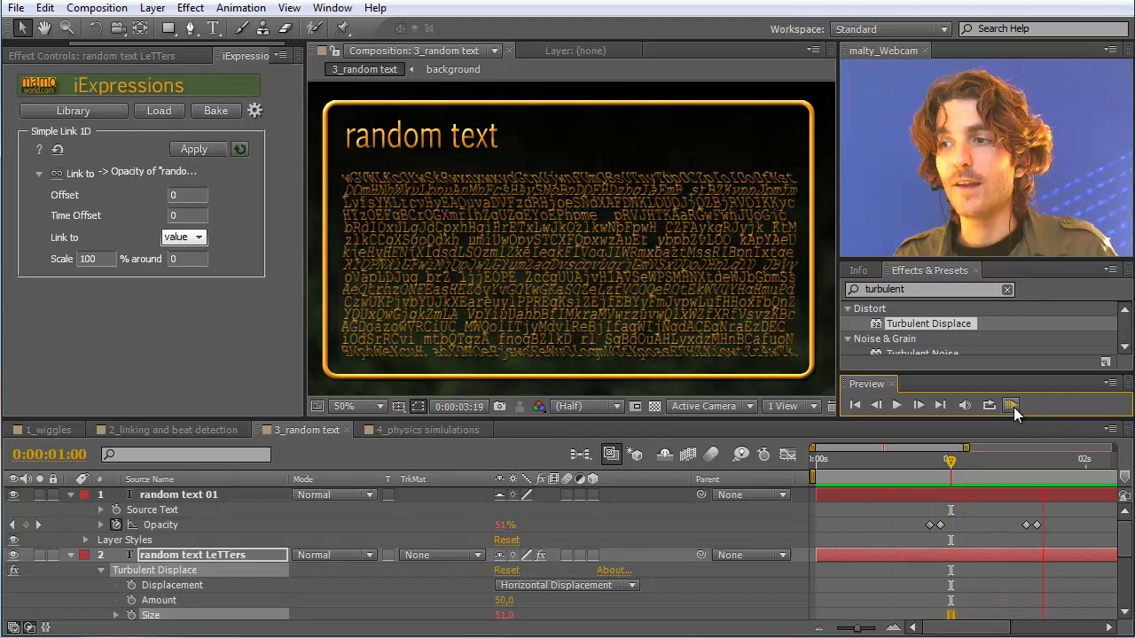